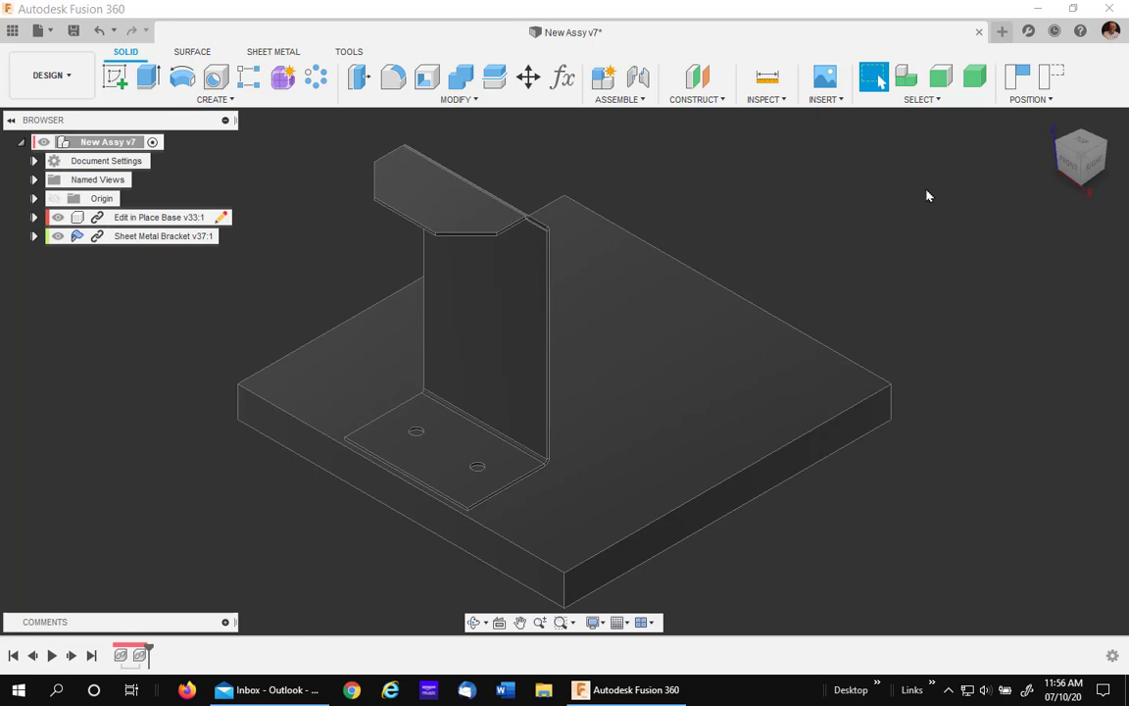
- Enable Assembly Context creation during Edit in Place in the General > Design preferences
left_click(1110, 32)
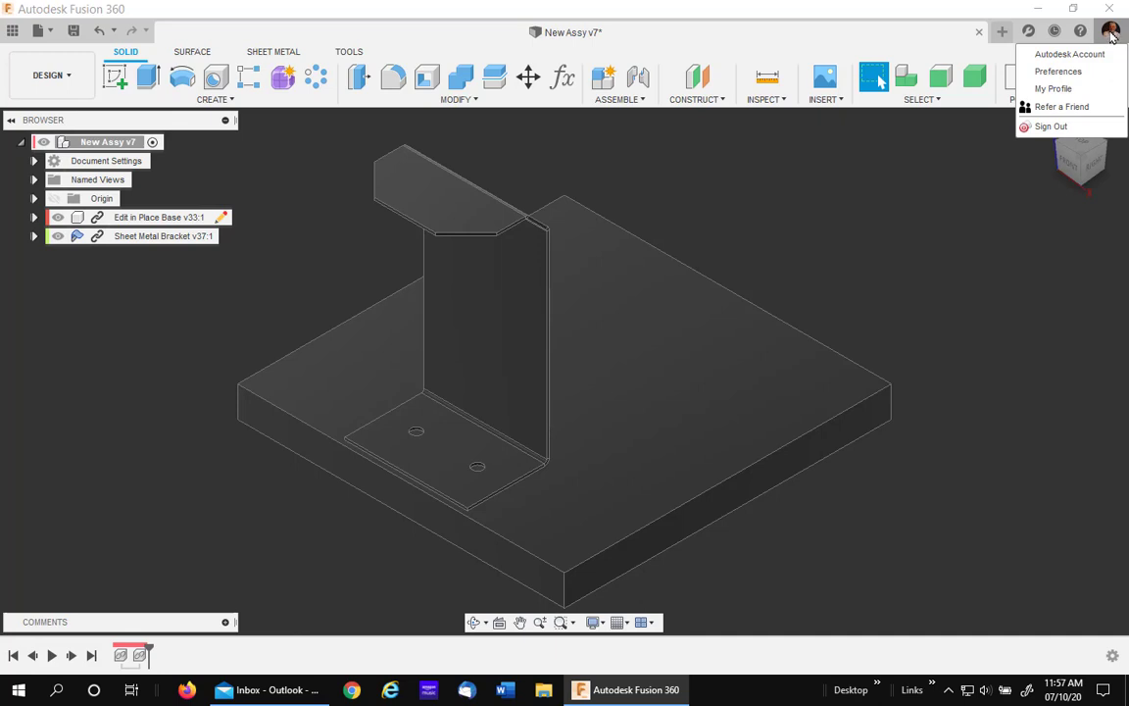
left_click(1061, 72)
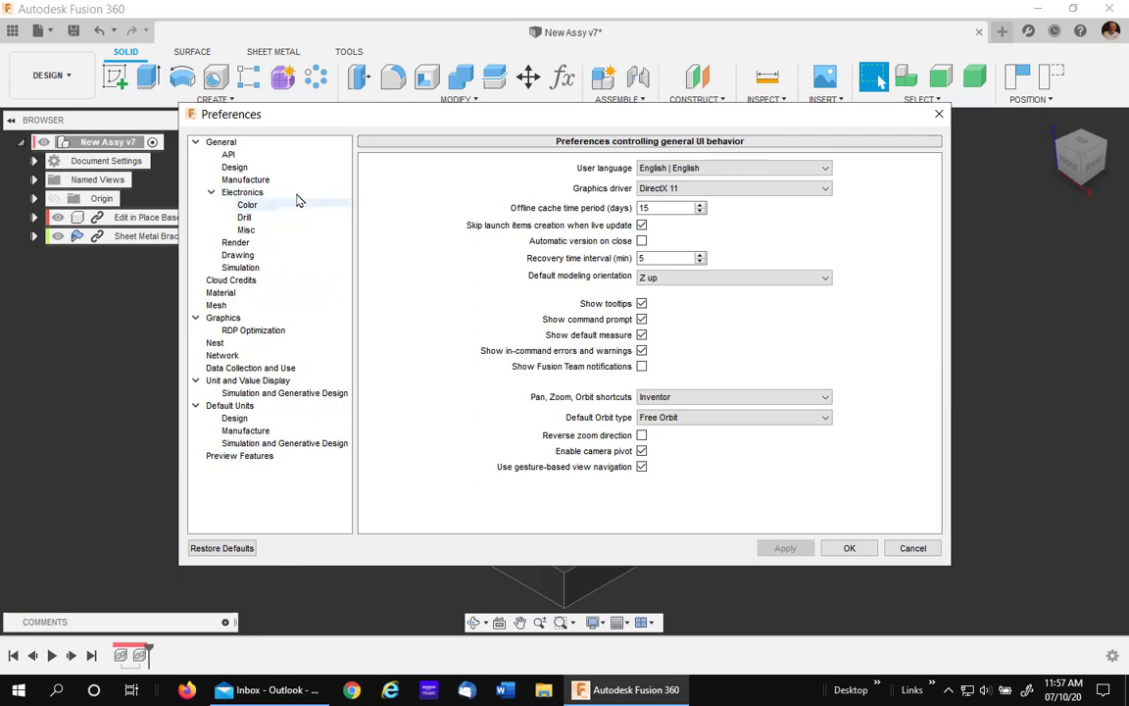
left_click(235, 167)
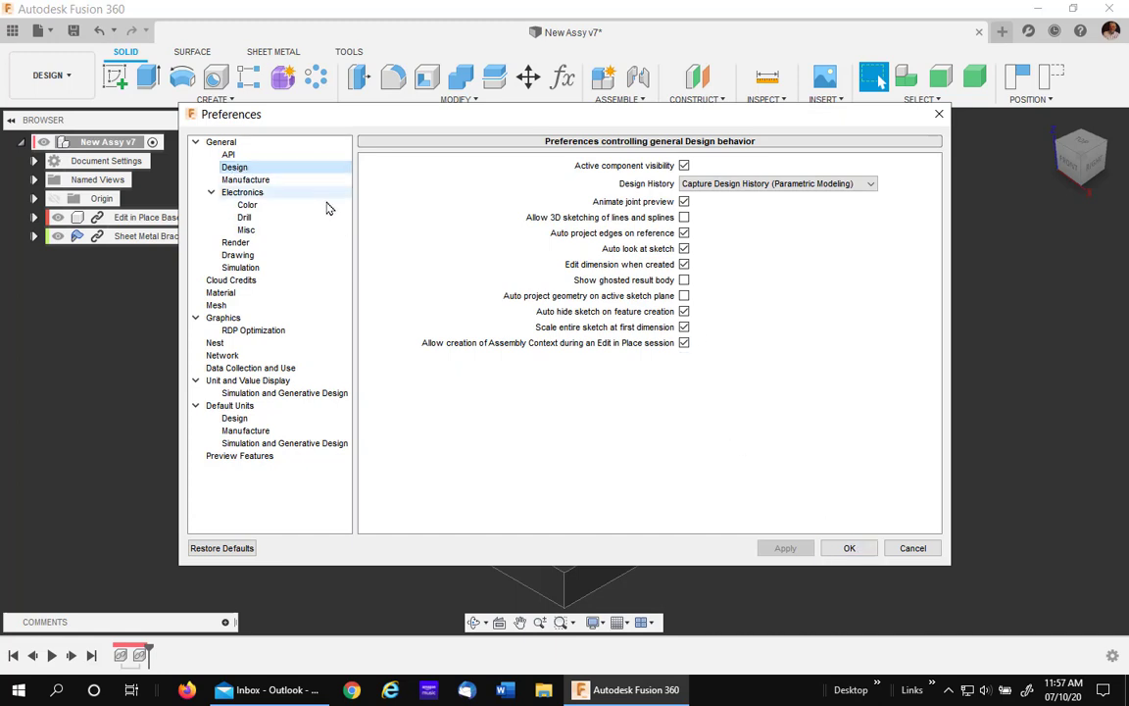
left_click(849, 547)
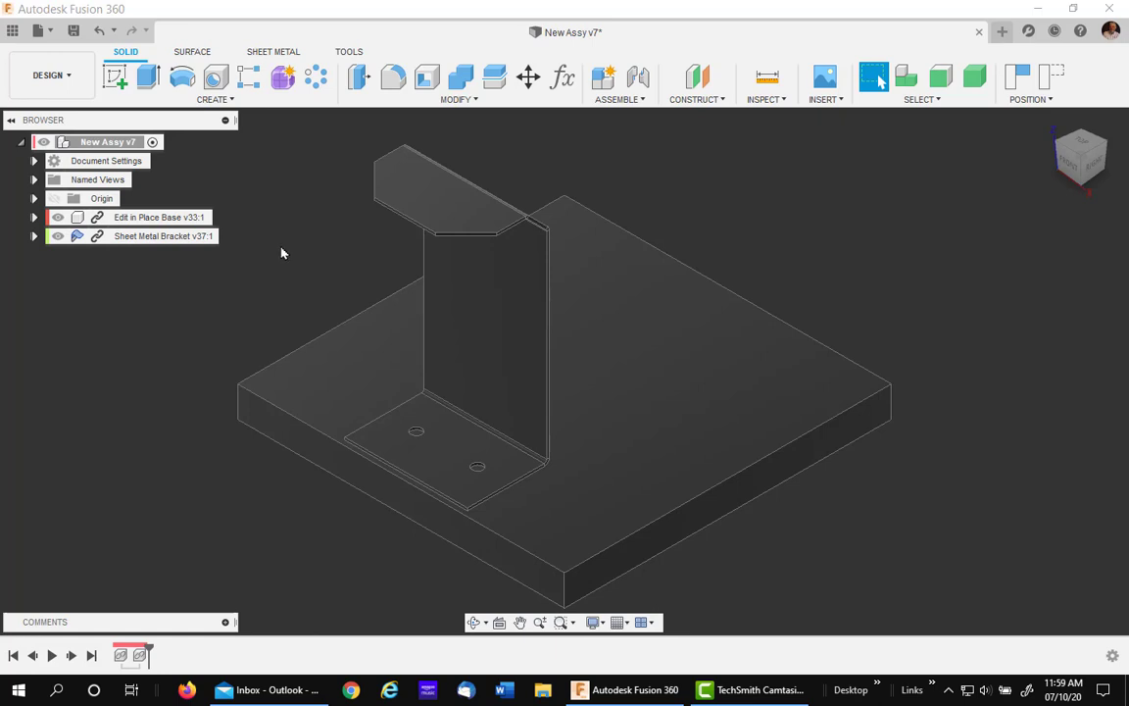
- Edit the Base component in place, capturing the bracket's current moved position
right_click(145, 216)
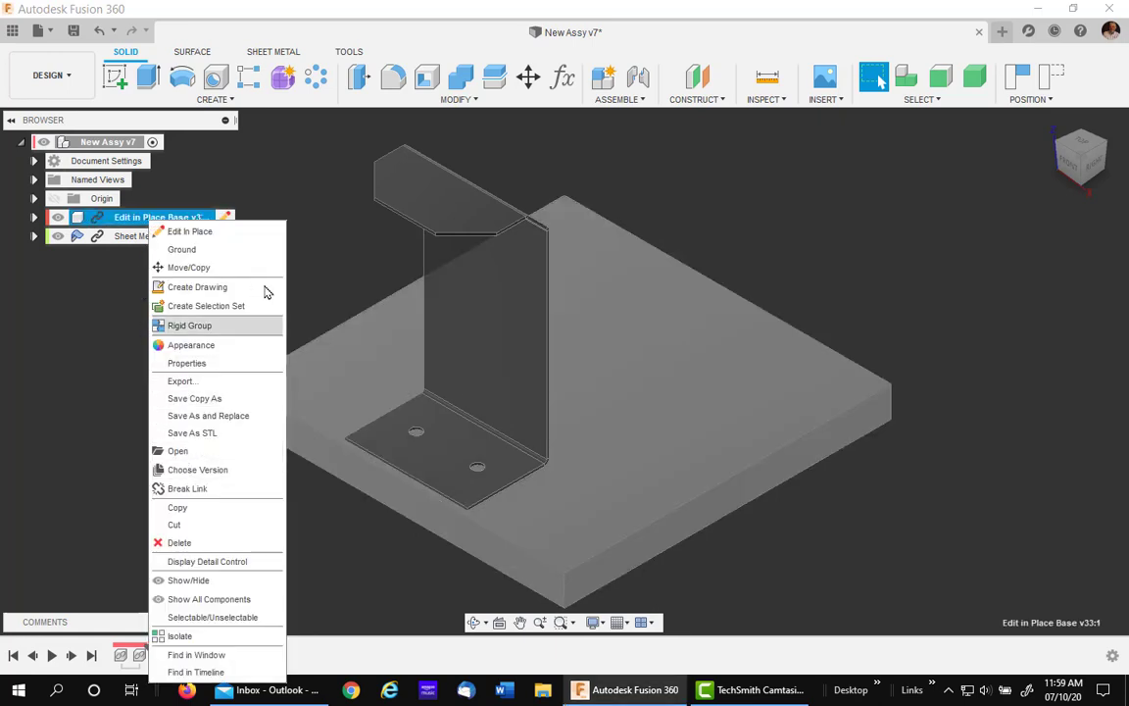
left_click(294, 188)
left_click(299, 222)
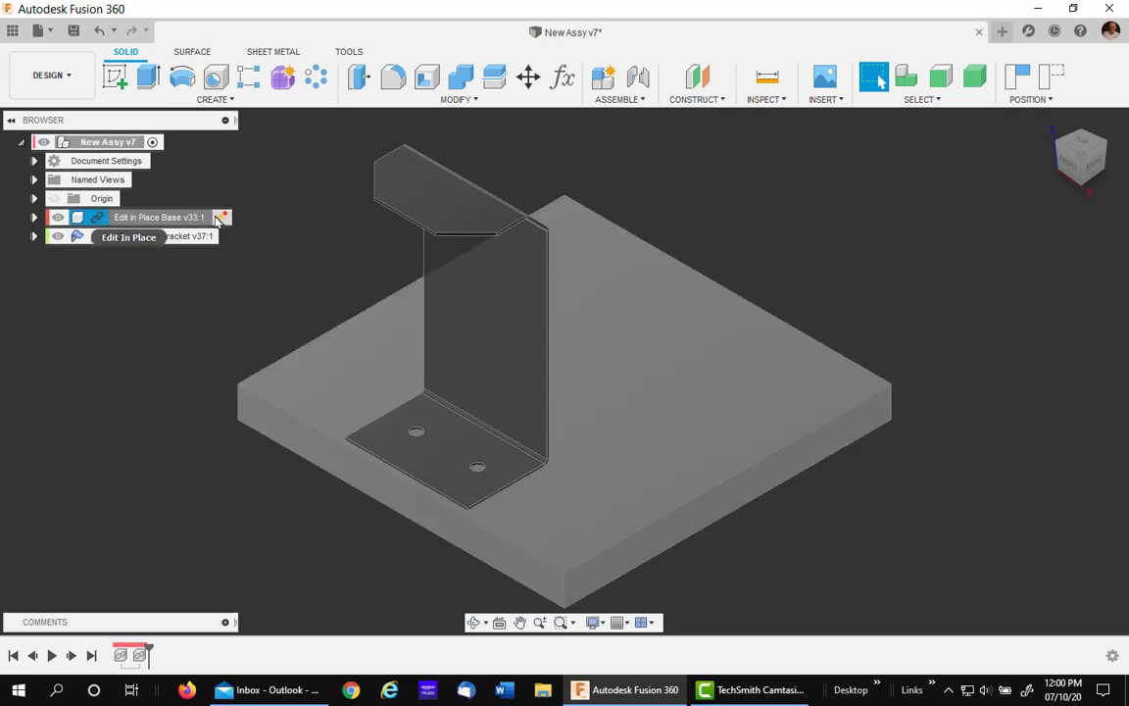
right_click(208, 219)
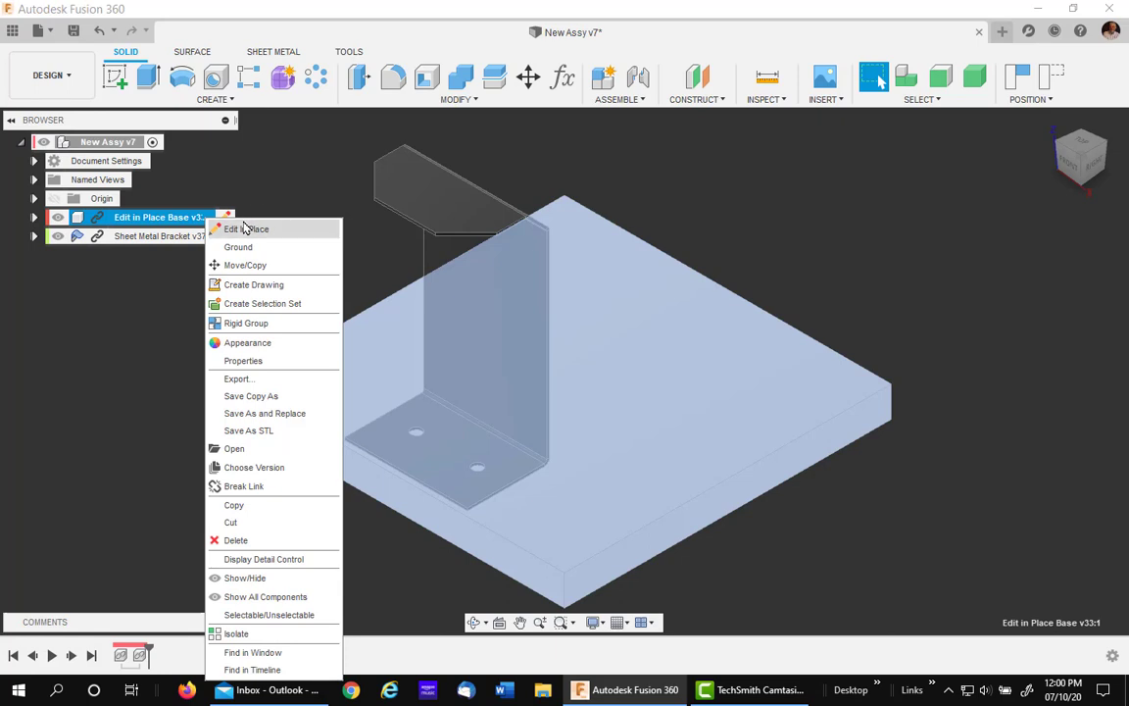
left_click(245, 228)
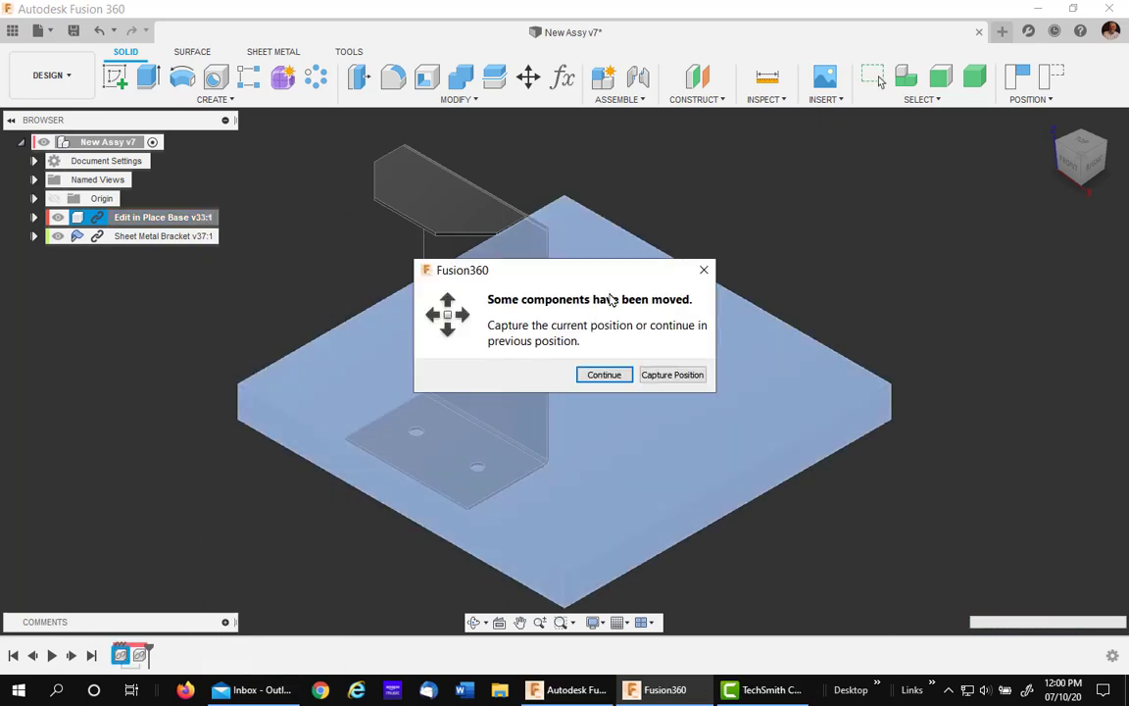
left_click(652, 374)
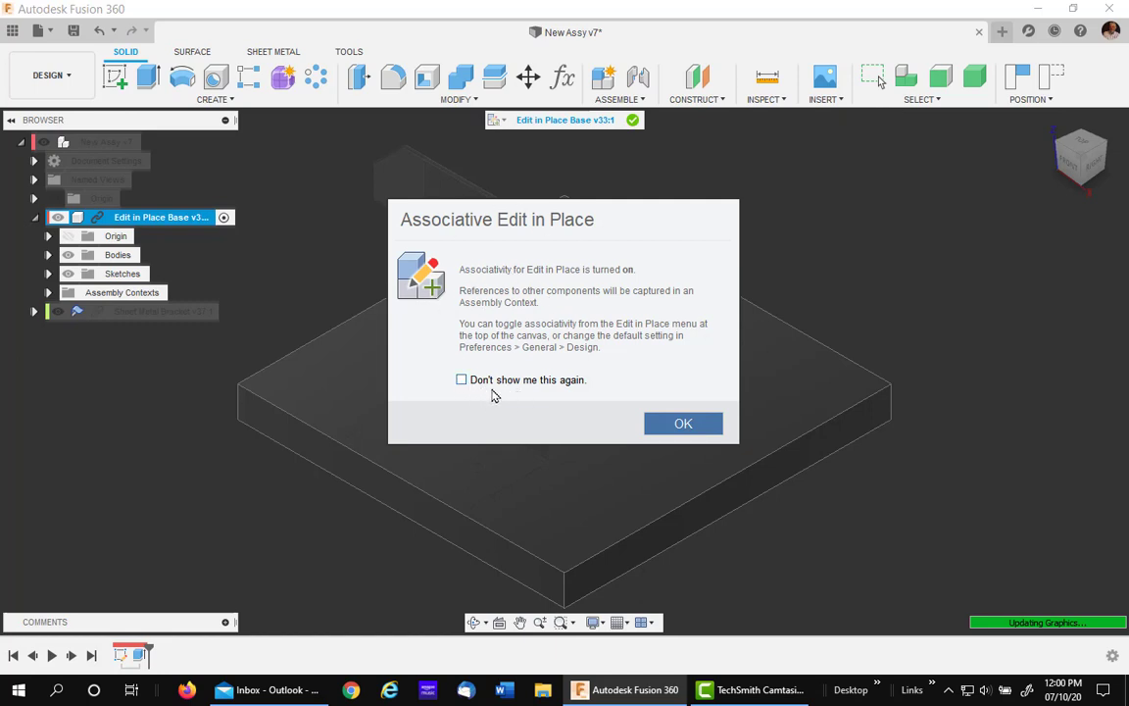
- Dismiss the associativity notice and set in-place editing mode to Associative
left_click(683, 424)
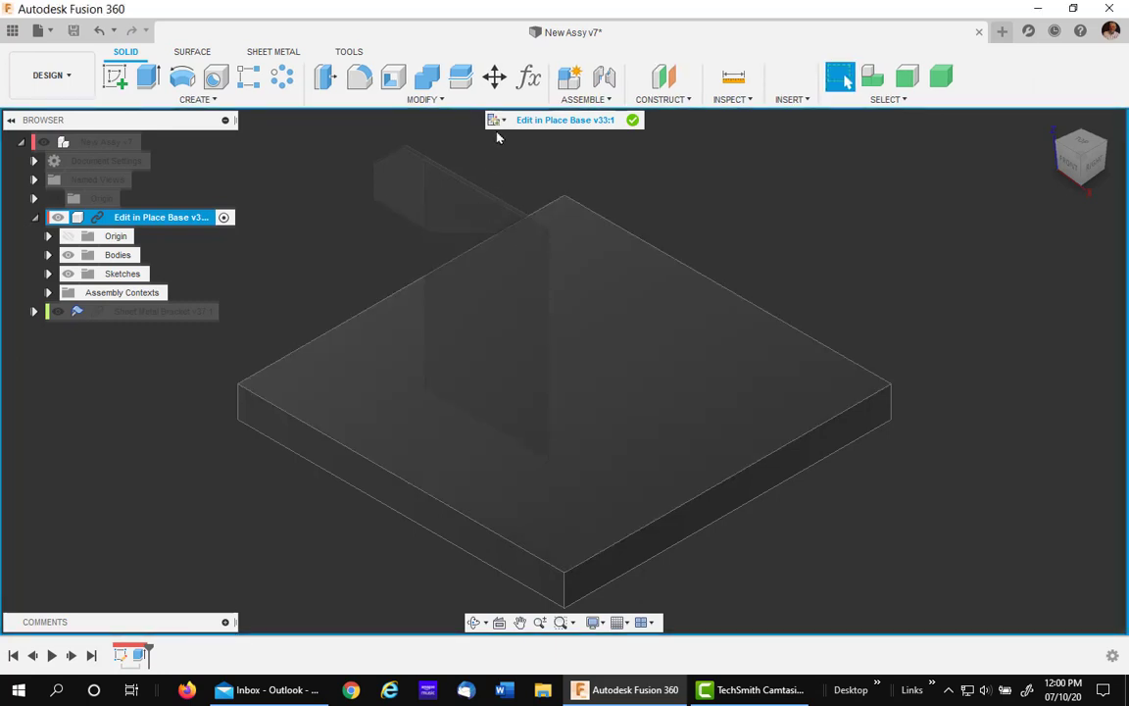
left_click(499, 121)
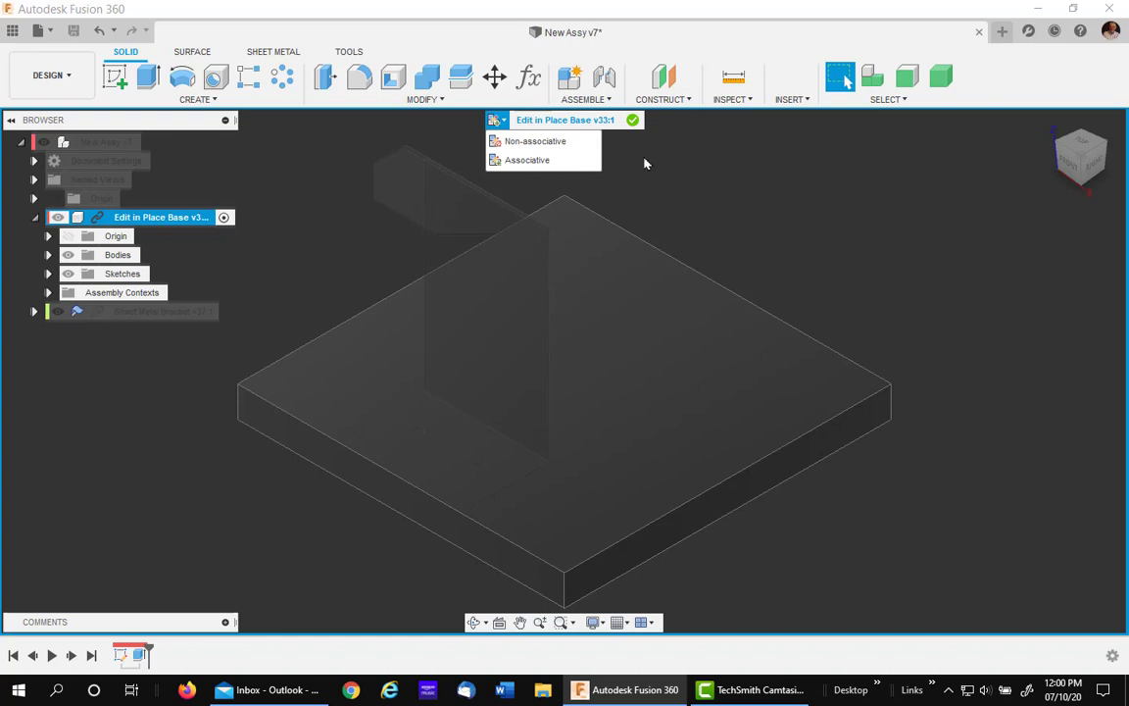
left_click(535, 159)
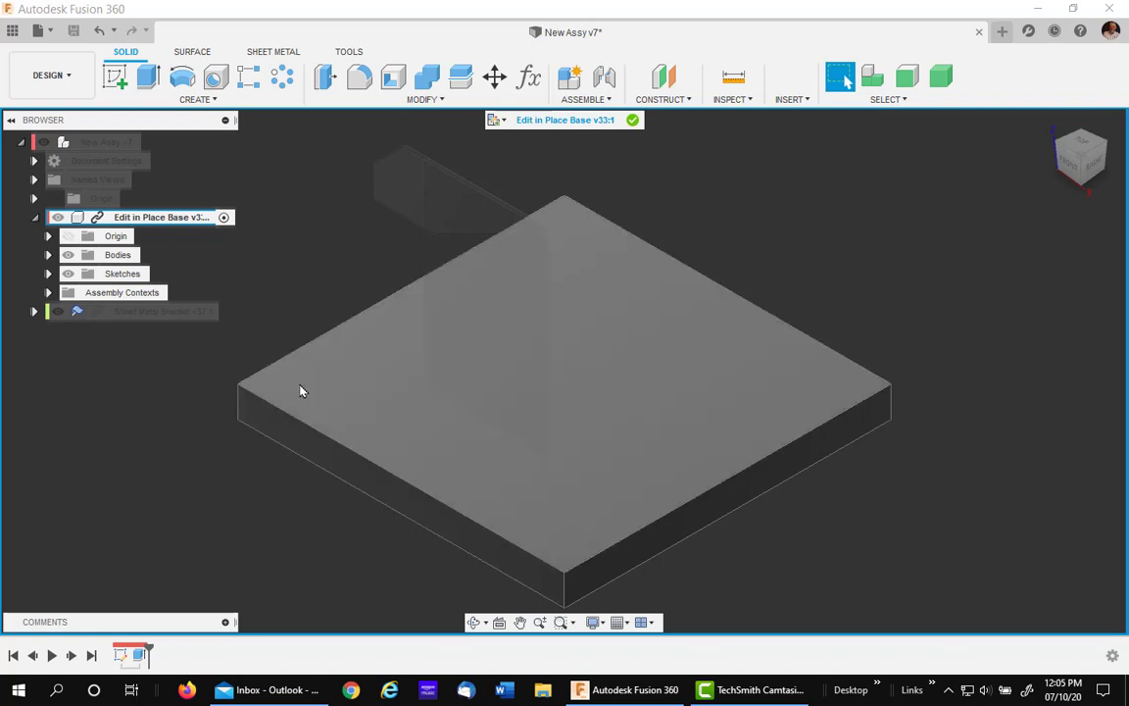
left_click(303, 392)
right_click(303, 392)
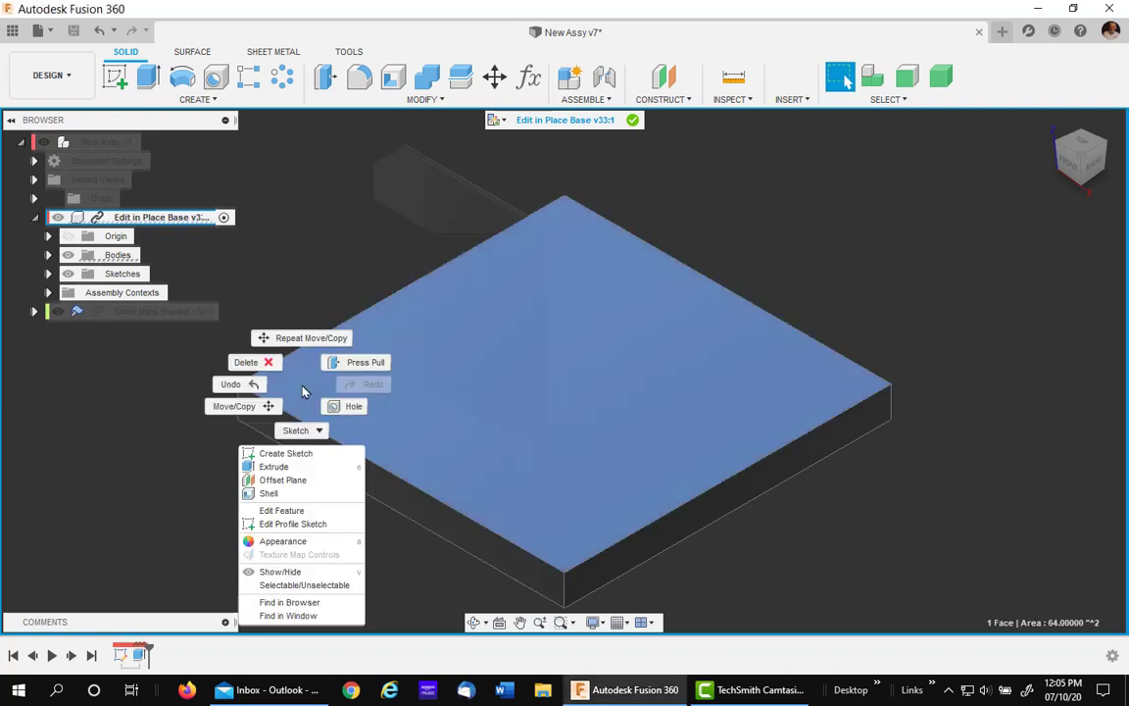
- Start a sketch on the Base's top face and activate Project (P)
left_click(287, 453)
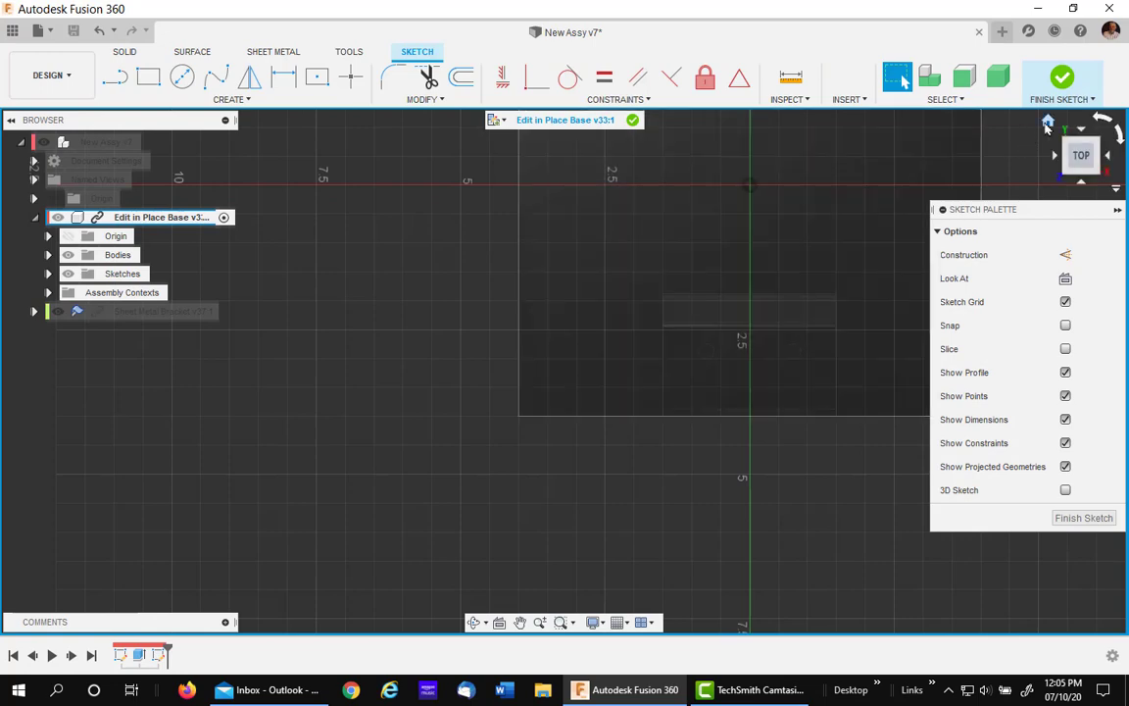
left_click(1048, 126)
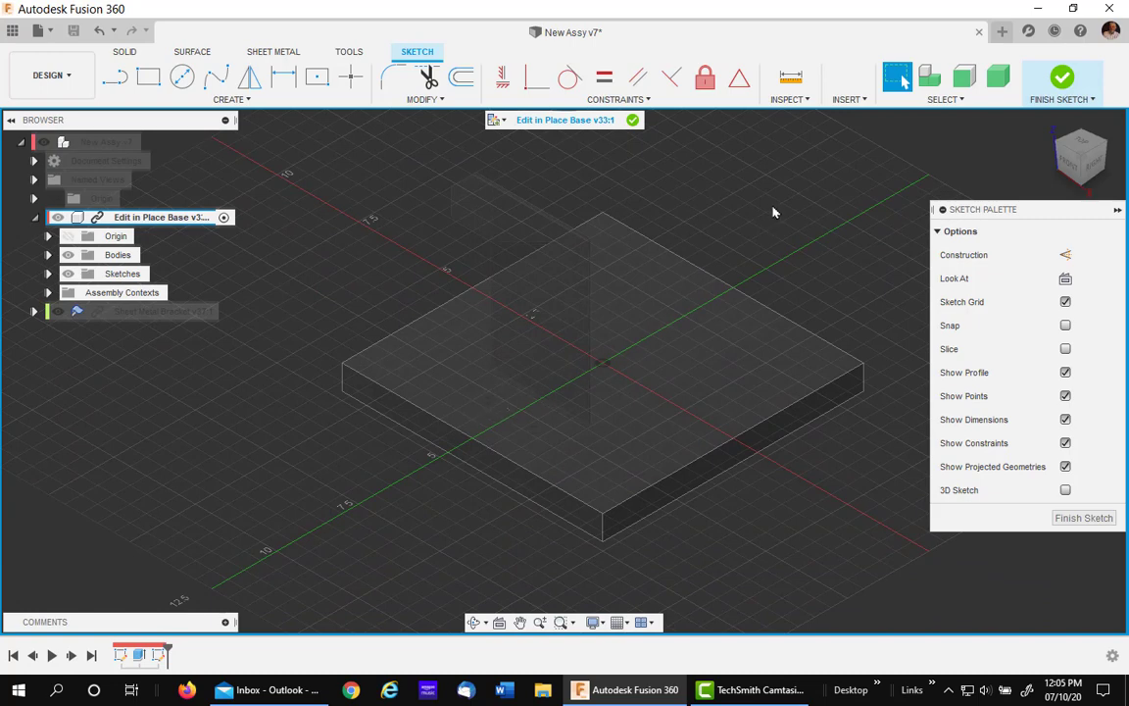
key("p")
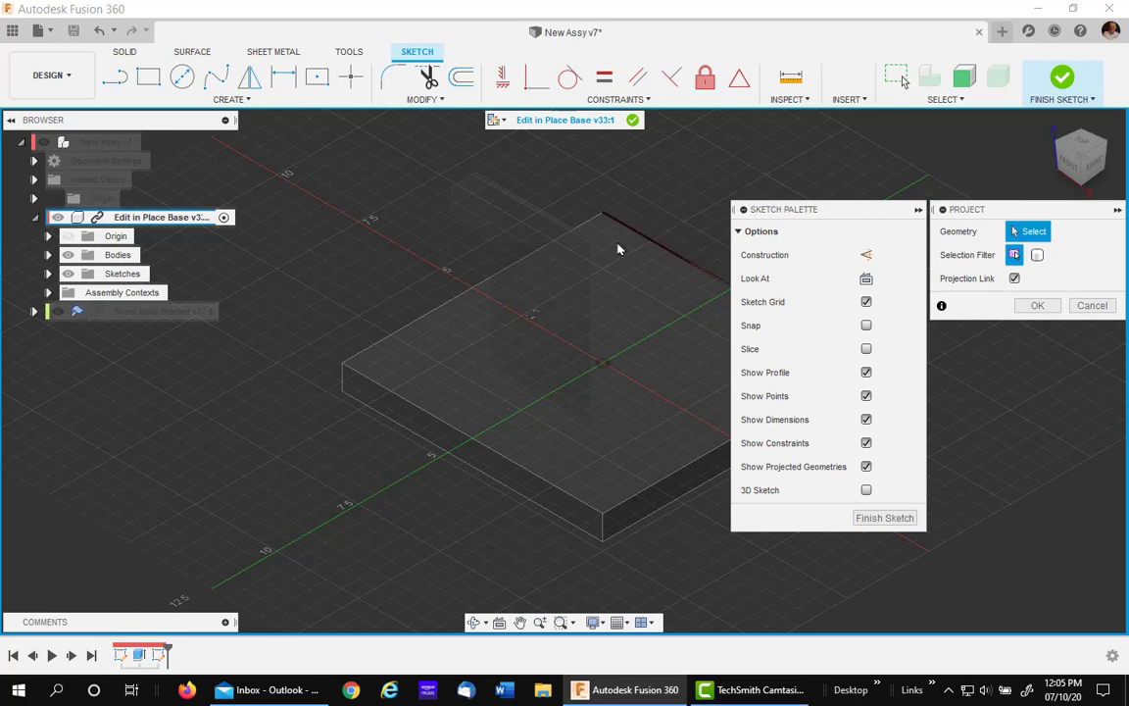
scroll(412, 412, "up", 6)
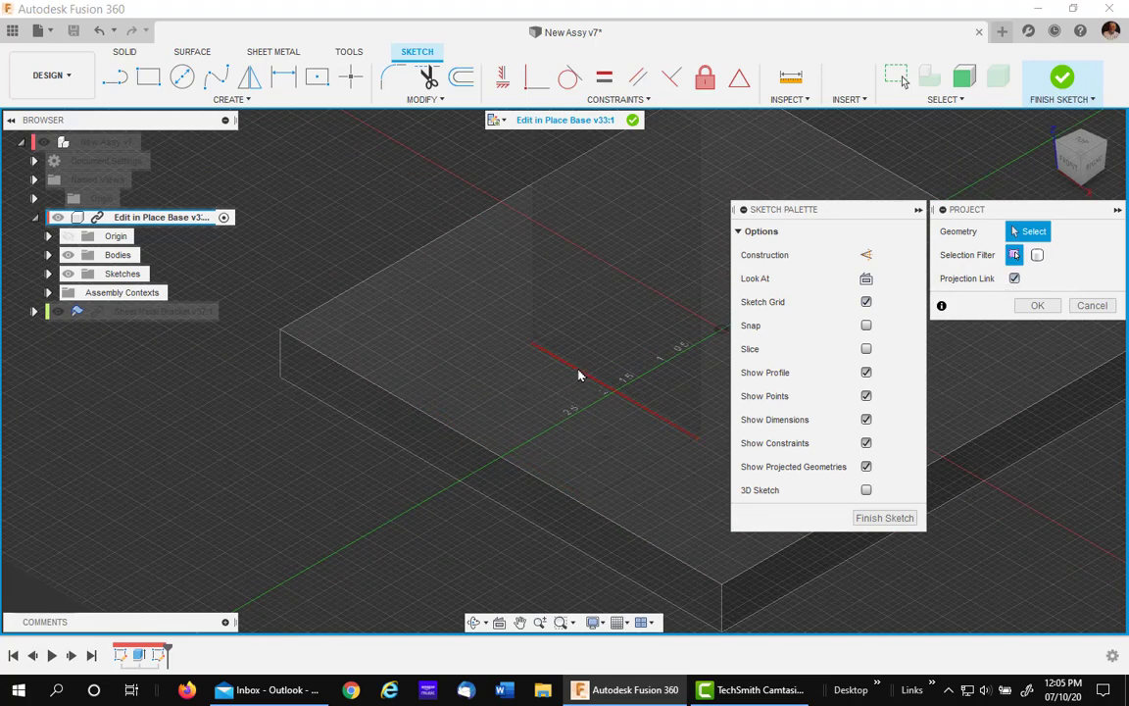
scroll(564, 377, "down", 5)
scroll(500, 411, "up", 5)
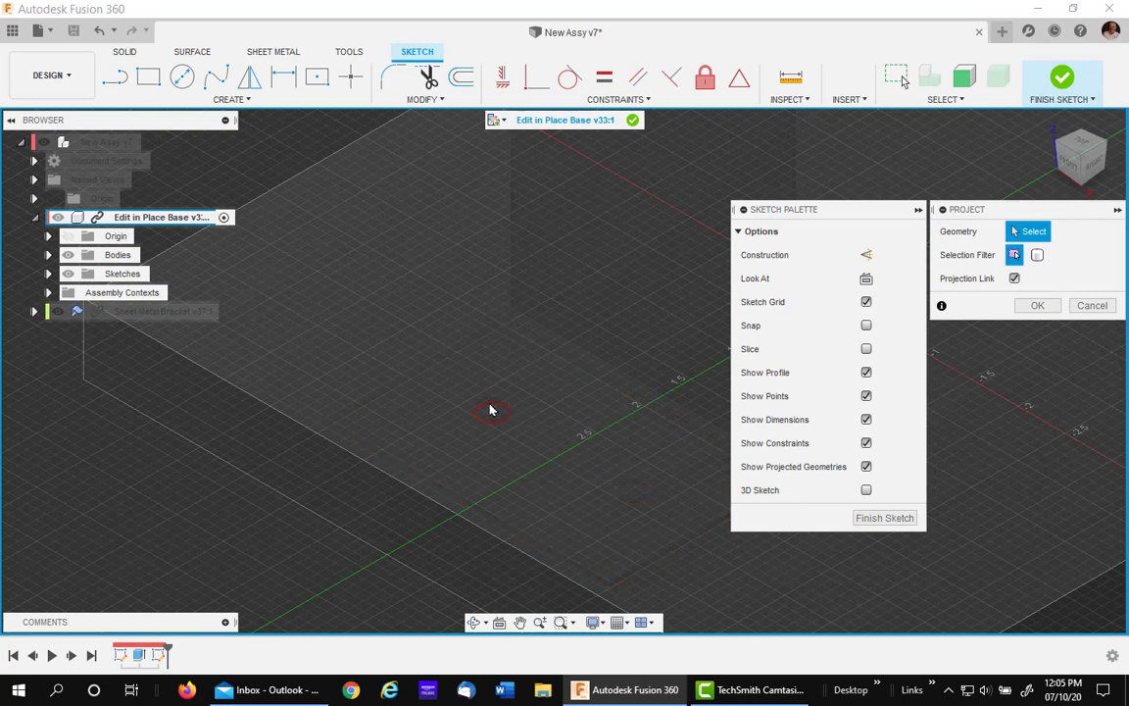
scroll(446, 373, "down", 5)
scroll(446, 373, "up", 5)
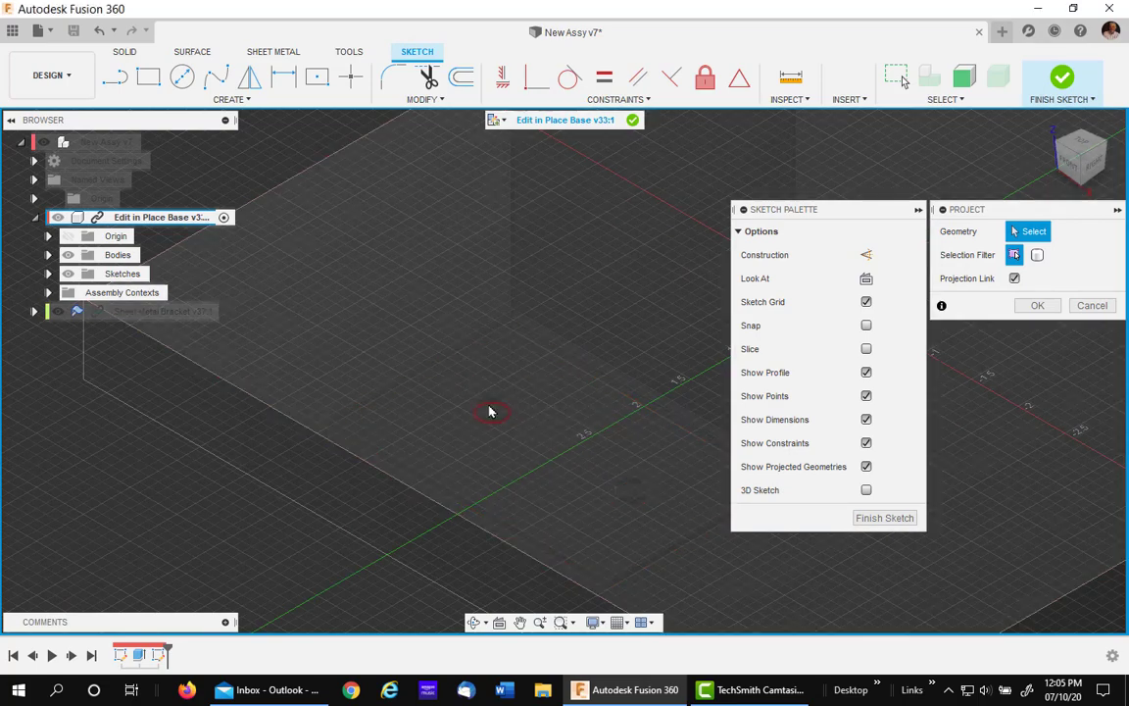
- Project the bracket's two hole edges into the sketch and finish it
left_click(493, 412)
left_click(629, 494)
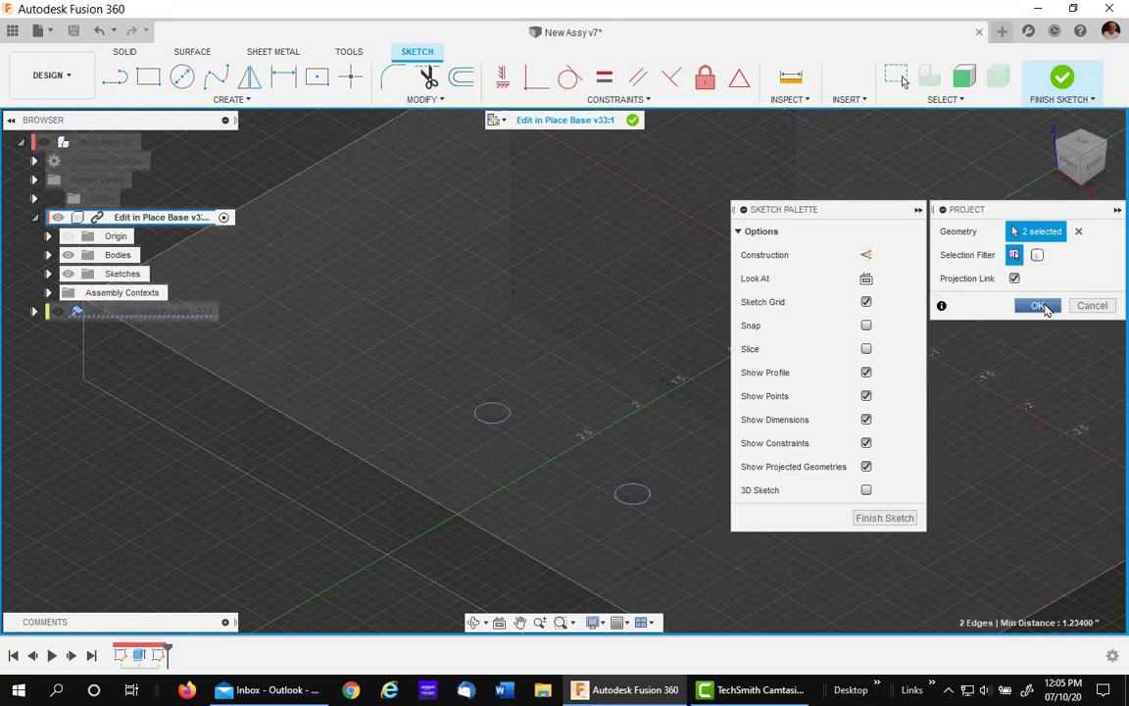
left_click(1037, 305)
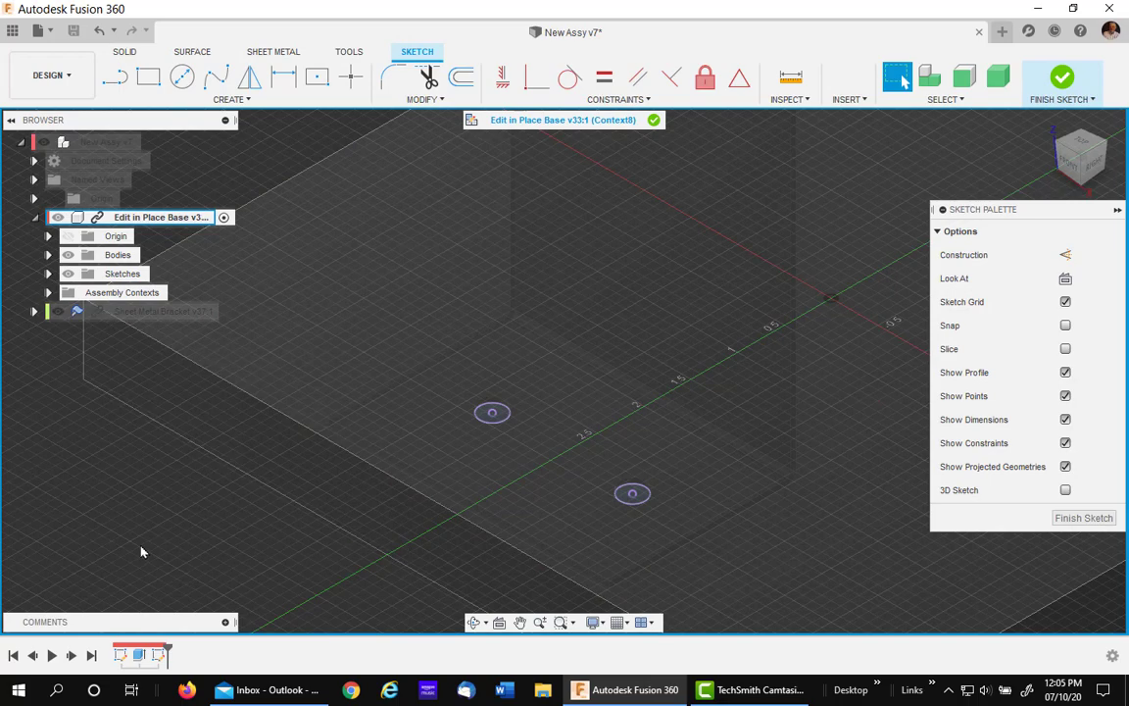
middle_click_drag(141, 549, 145, 504)
scroll(145, 504, "down", 1)
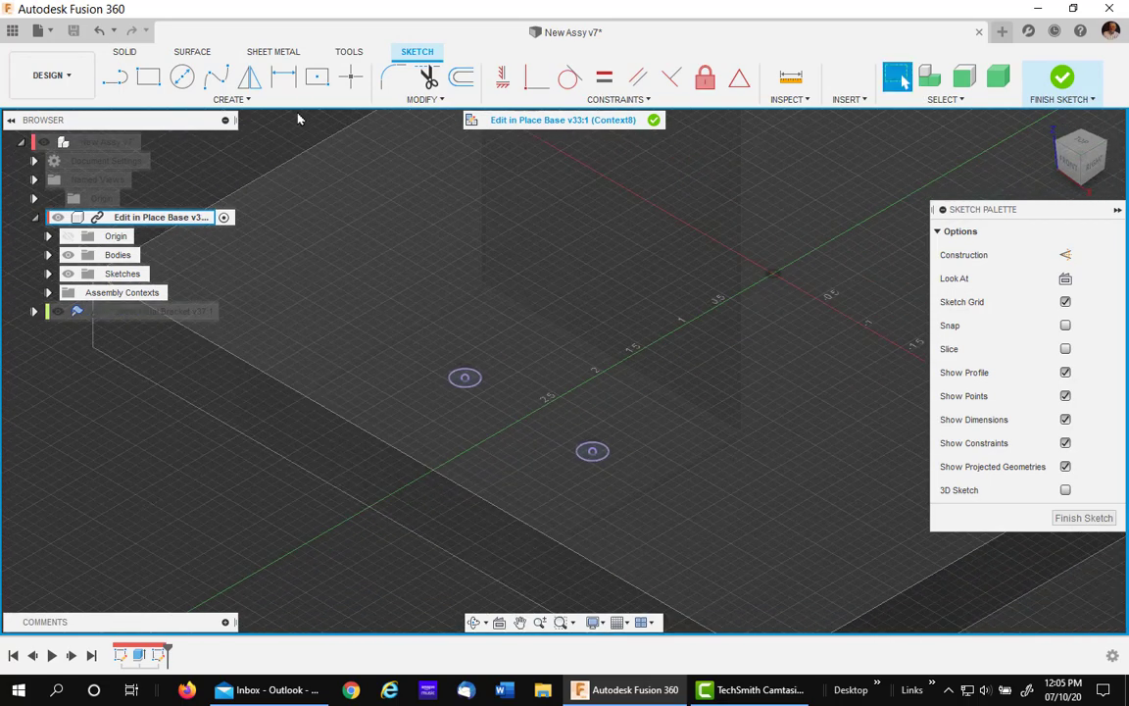
left_click(1061, 79)
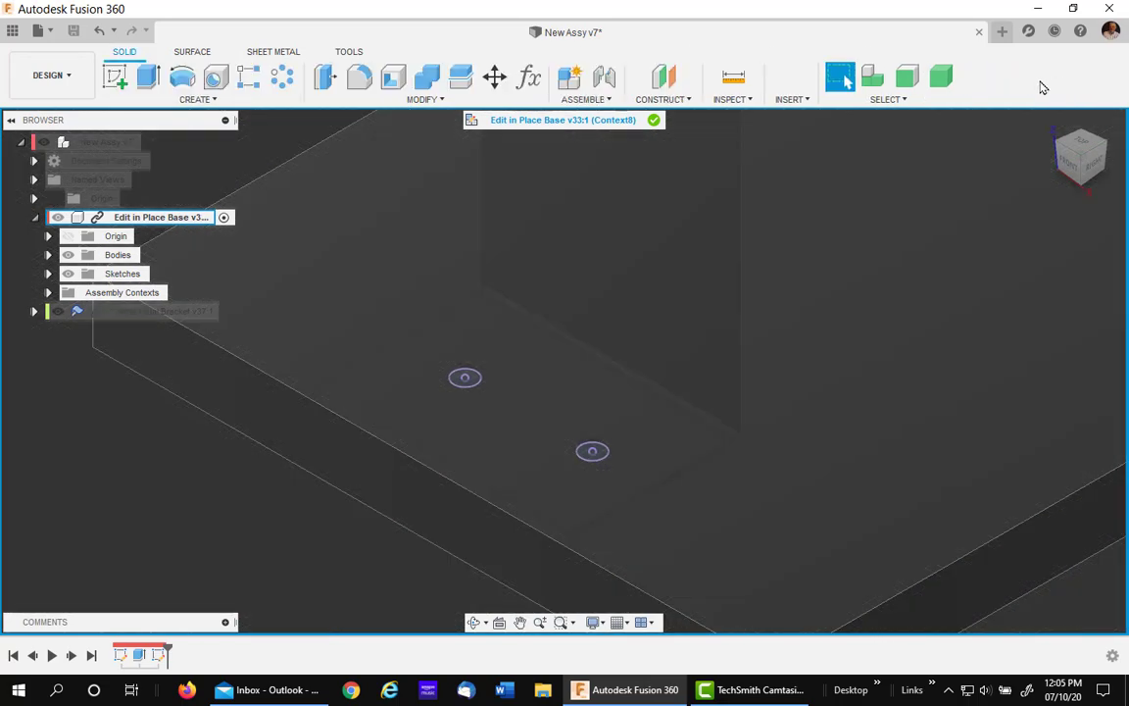
- Place holes at both projected circles and make them tapped
left_click(217, 76)
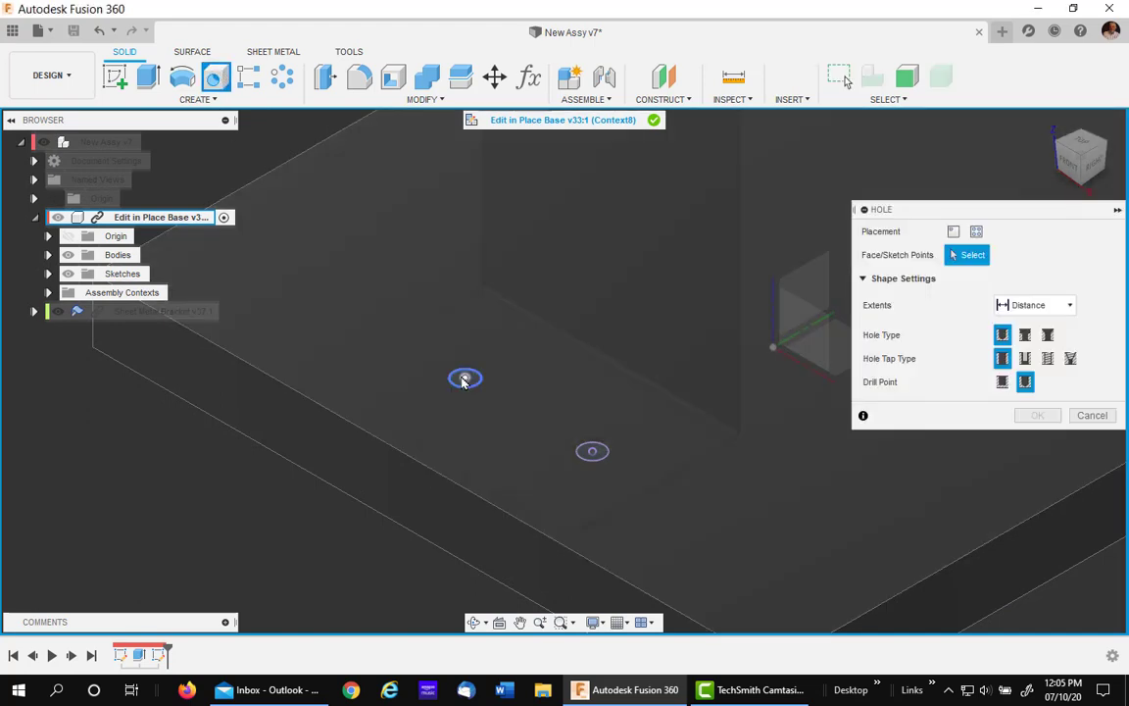
left_click(465, 379)
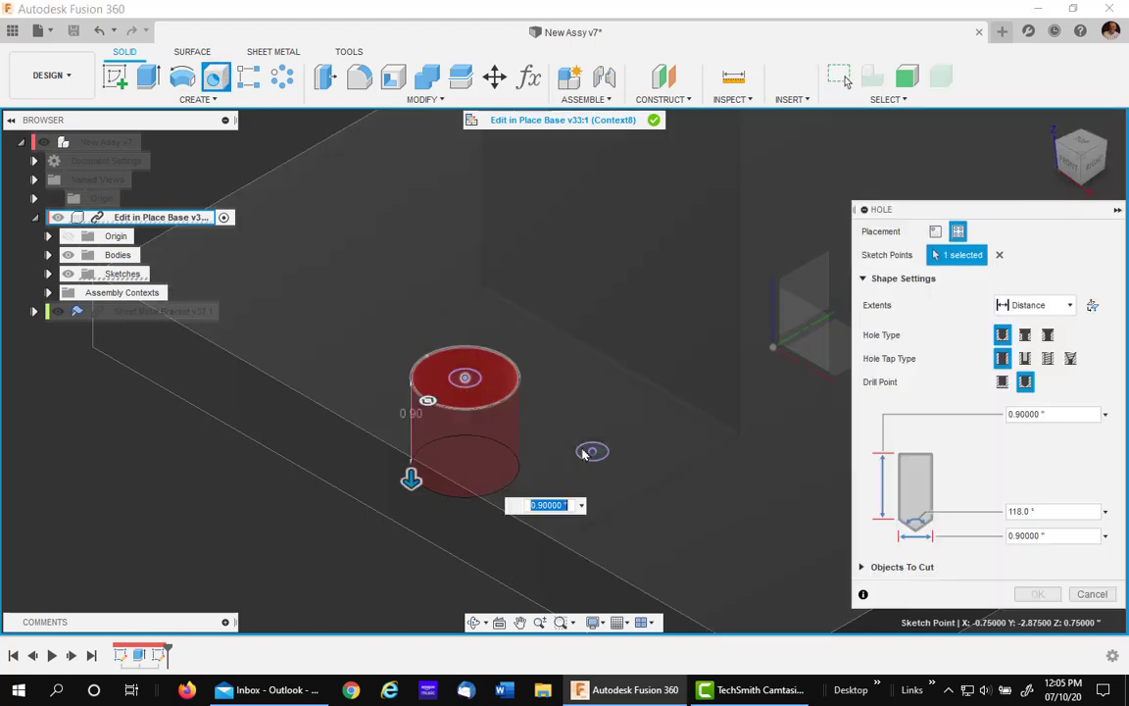
left_click(592, 451)
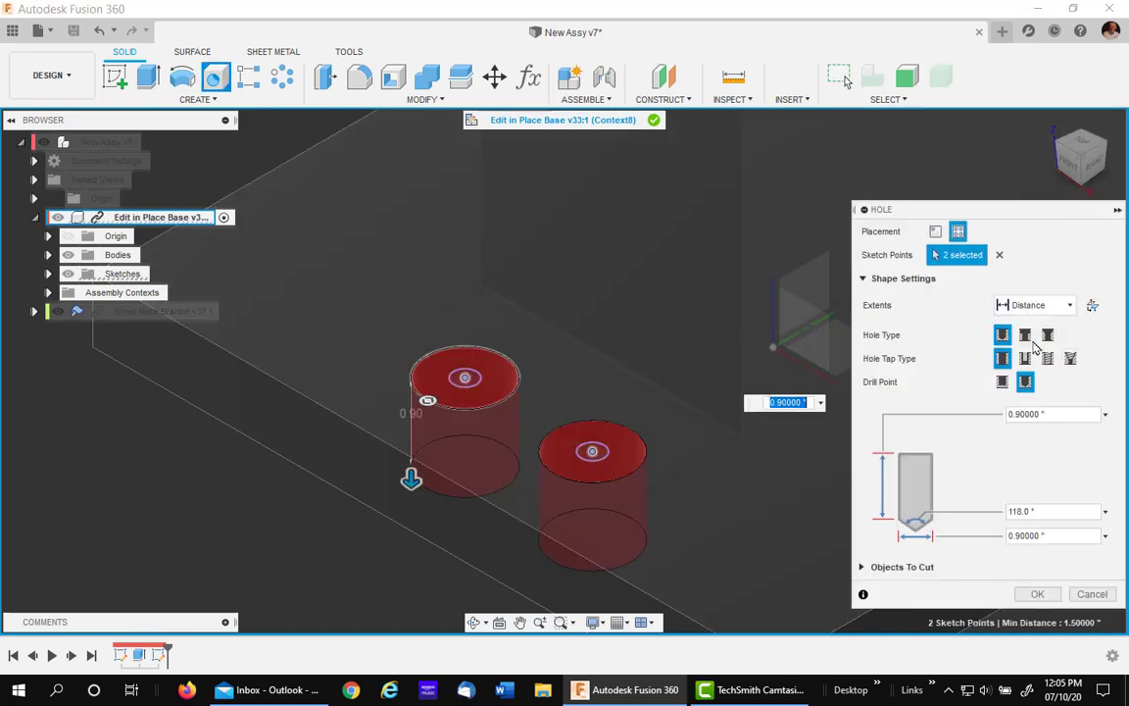
left_click(1047, 358)
left_click(1071, 310)
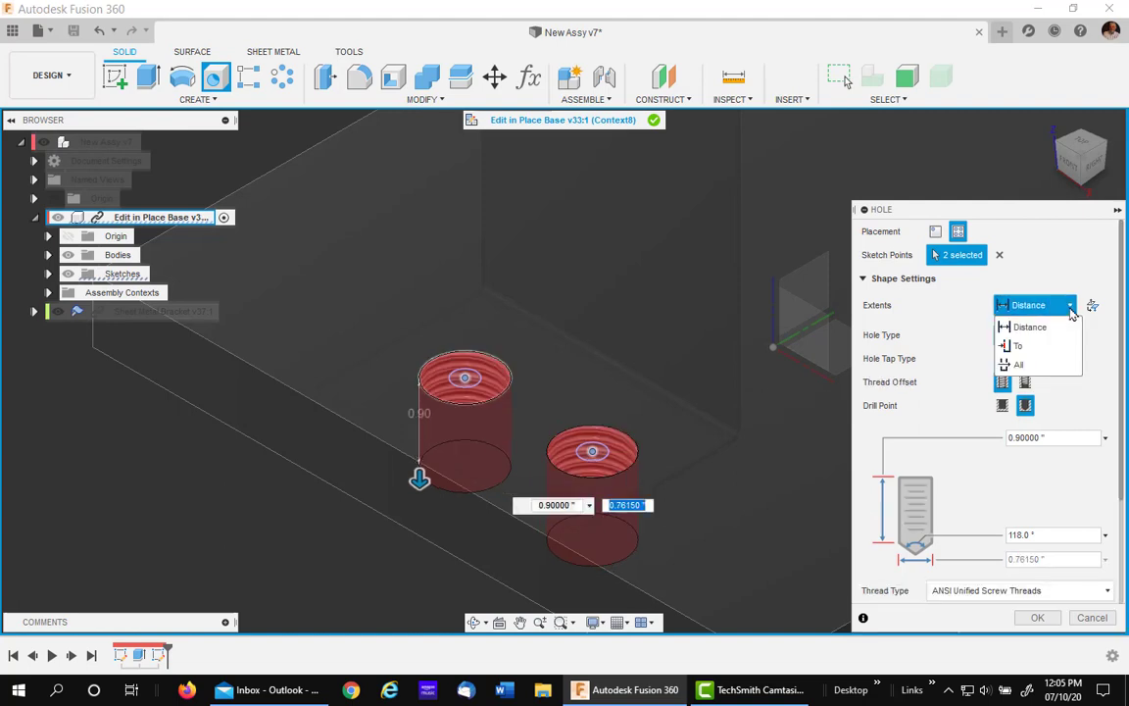
left_click(1029, 365)
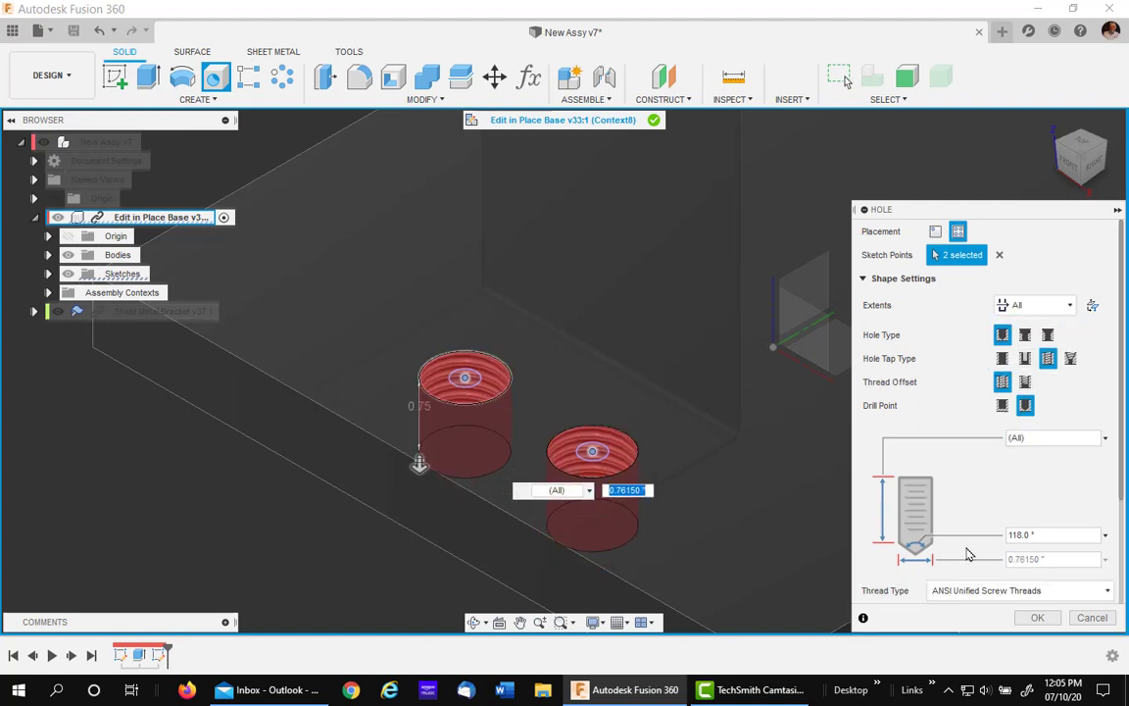
scroll(980, 534, "down", 2)
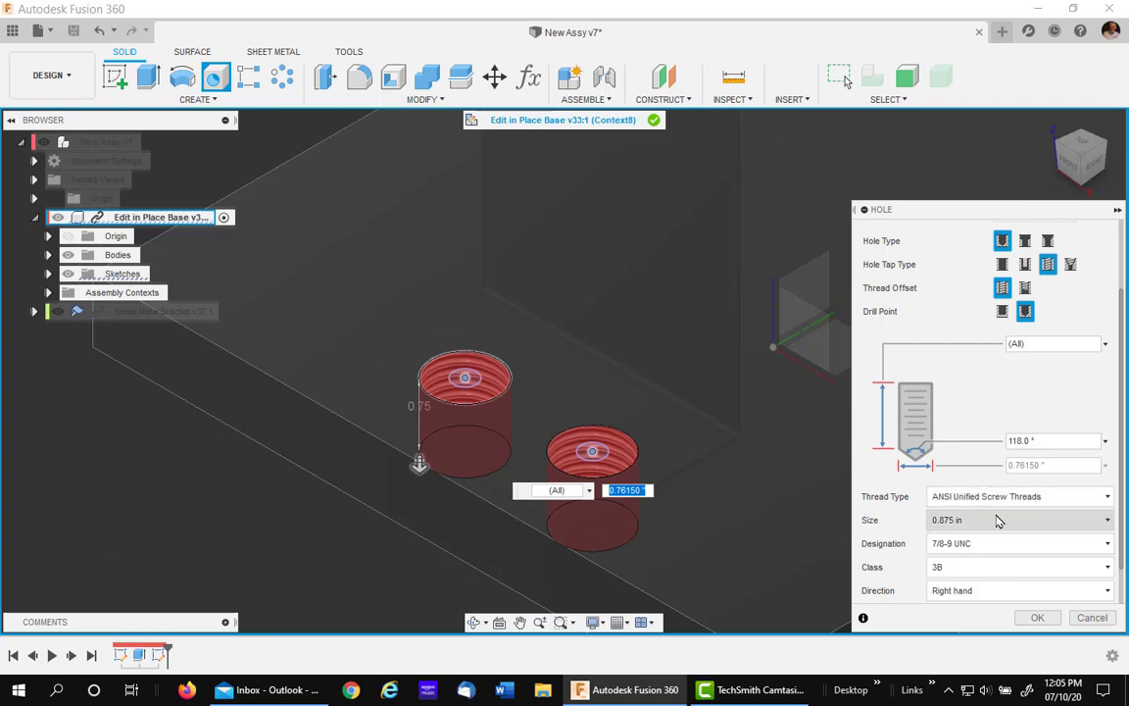
- Choose the 0.25 in (1/4-20 UNC) thread size and create the tapped holes
left_click(995, 528)
scroll(990, 431, "down", 1)
scroll(986, 427, "up", 3)
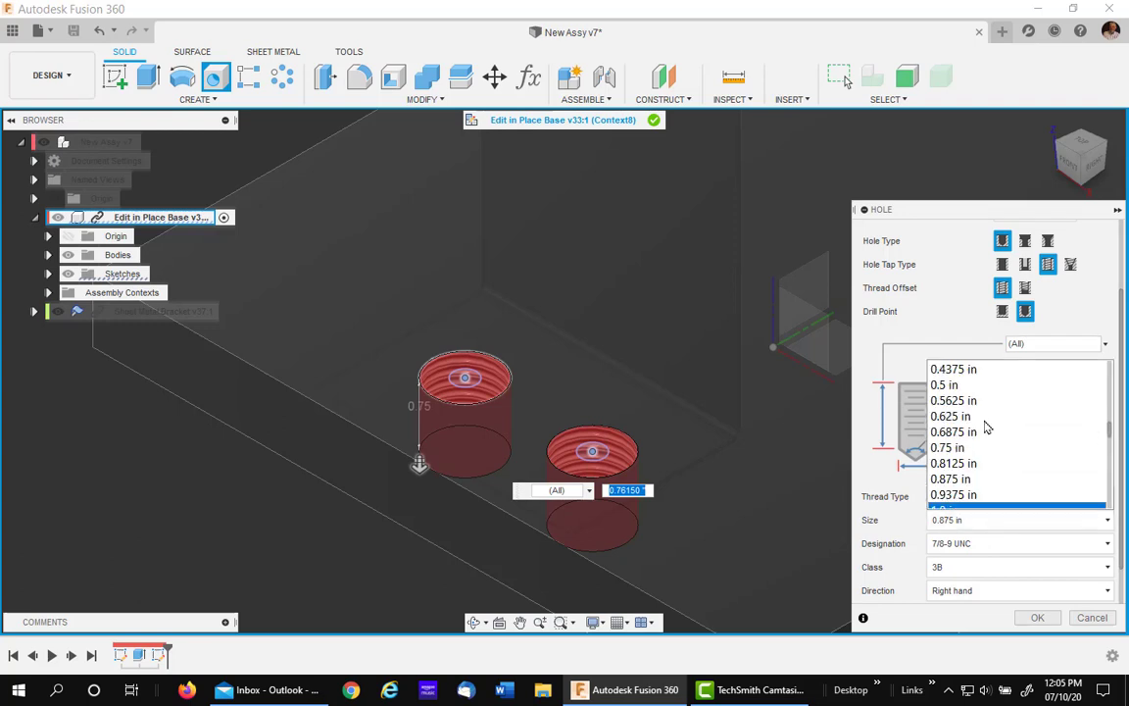
scroll(985, 422, "up", 1)
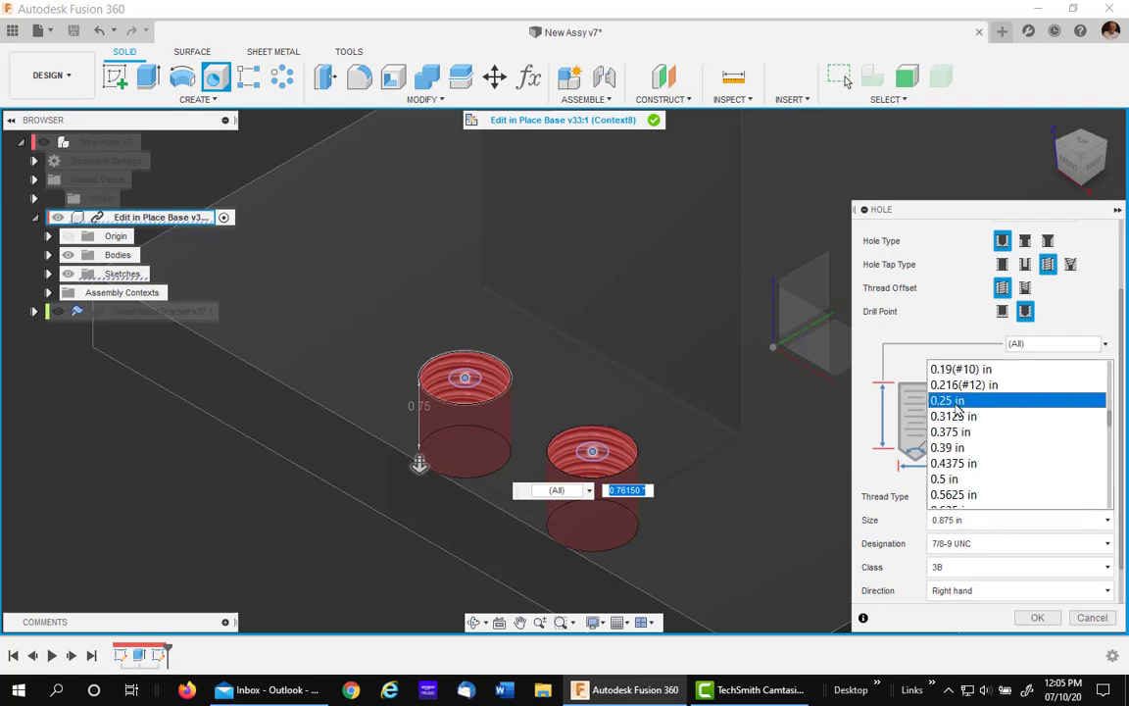
left_click(985, 398)
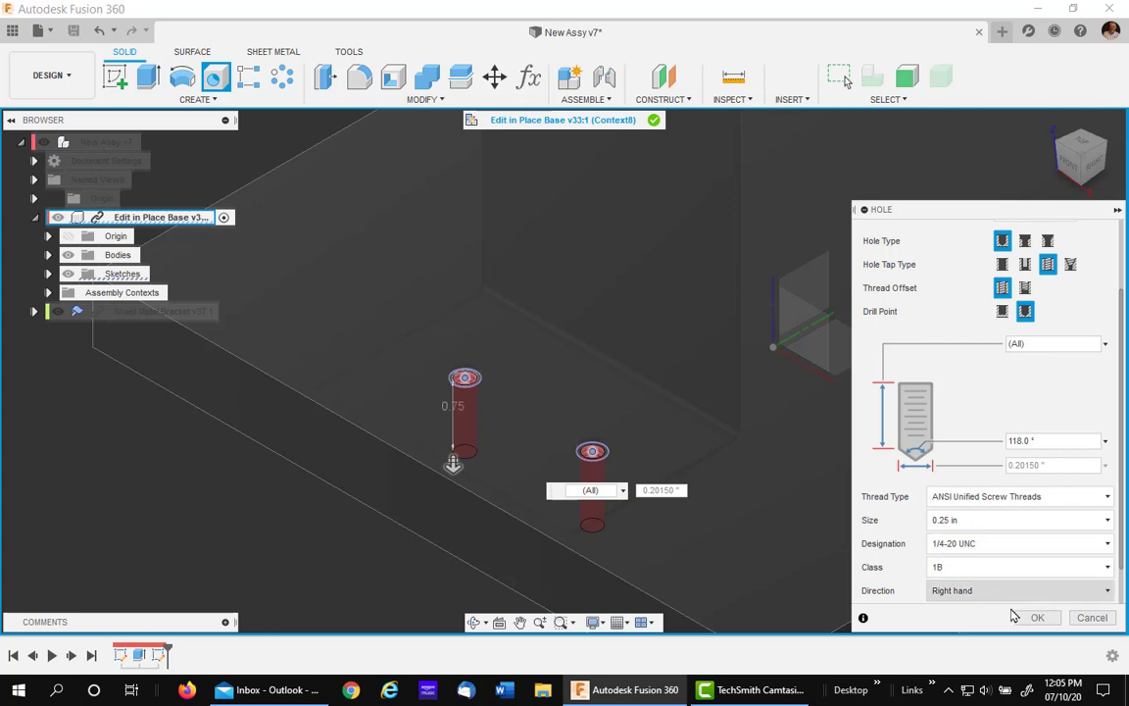
left_click(1035, 618)
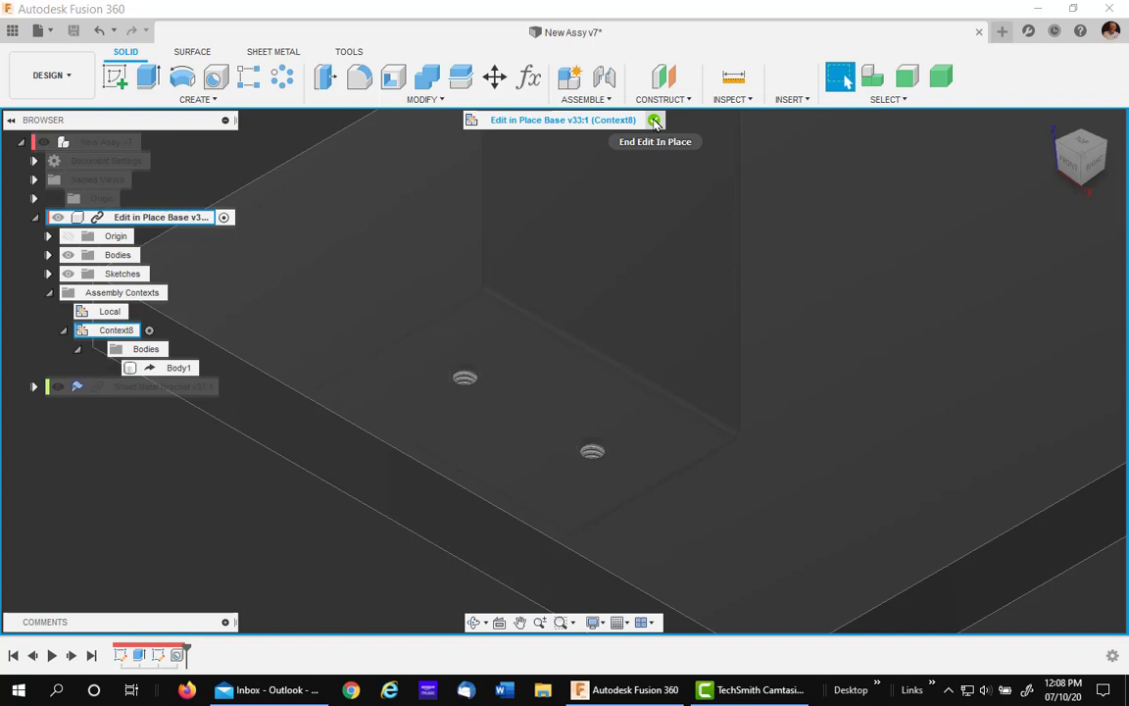
- End in-place editing of the Base component
left_click(654, 120)
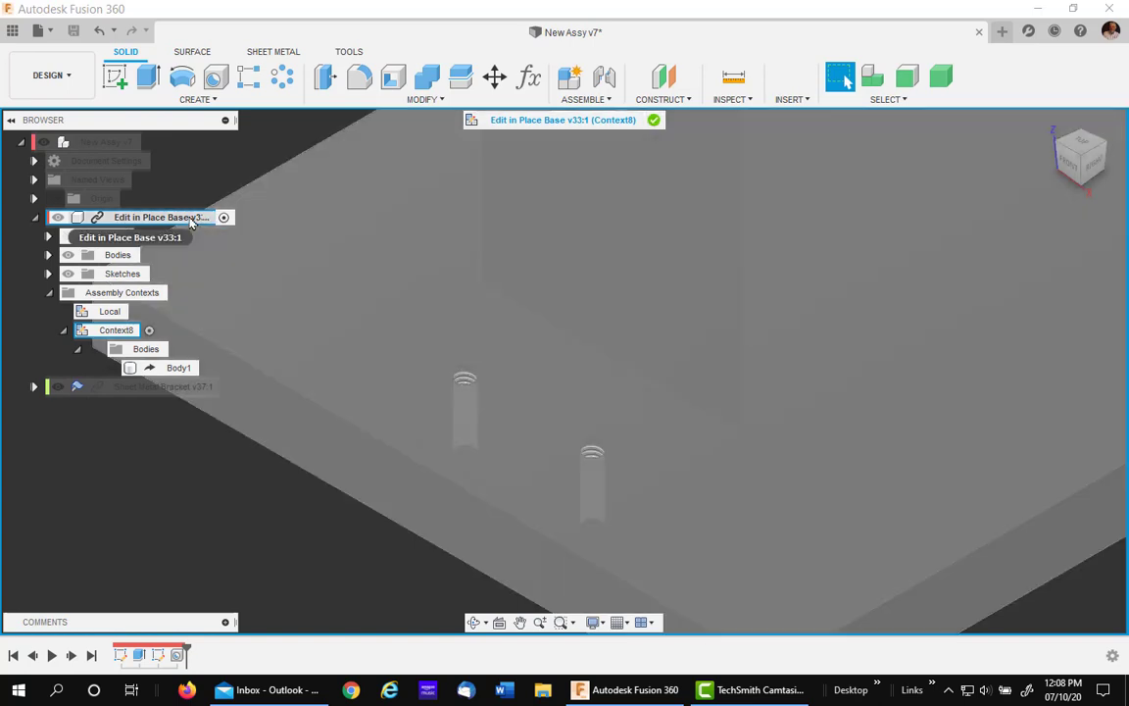
right_click(189, 219)
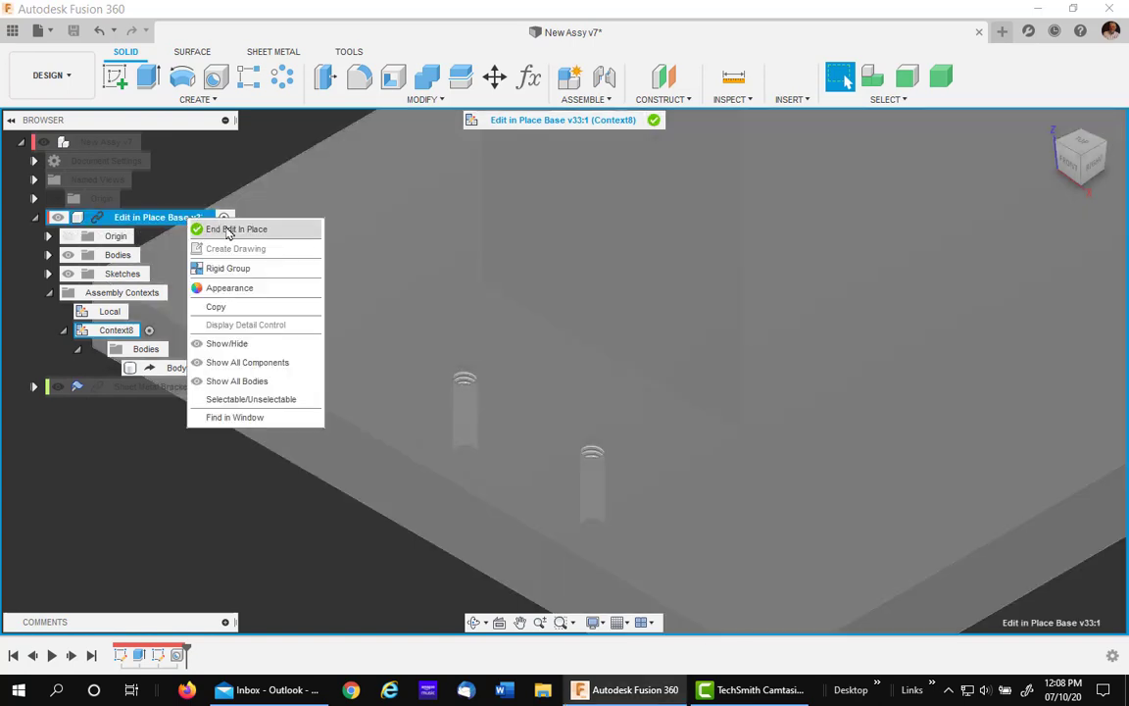
left_click(233, 229)
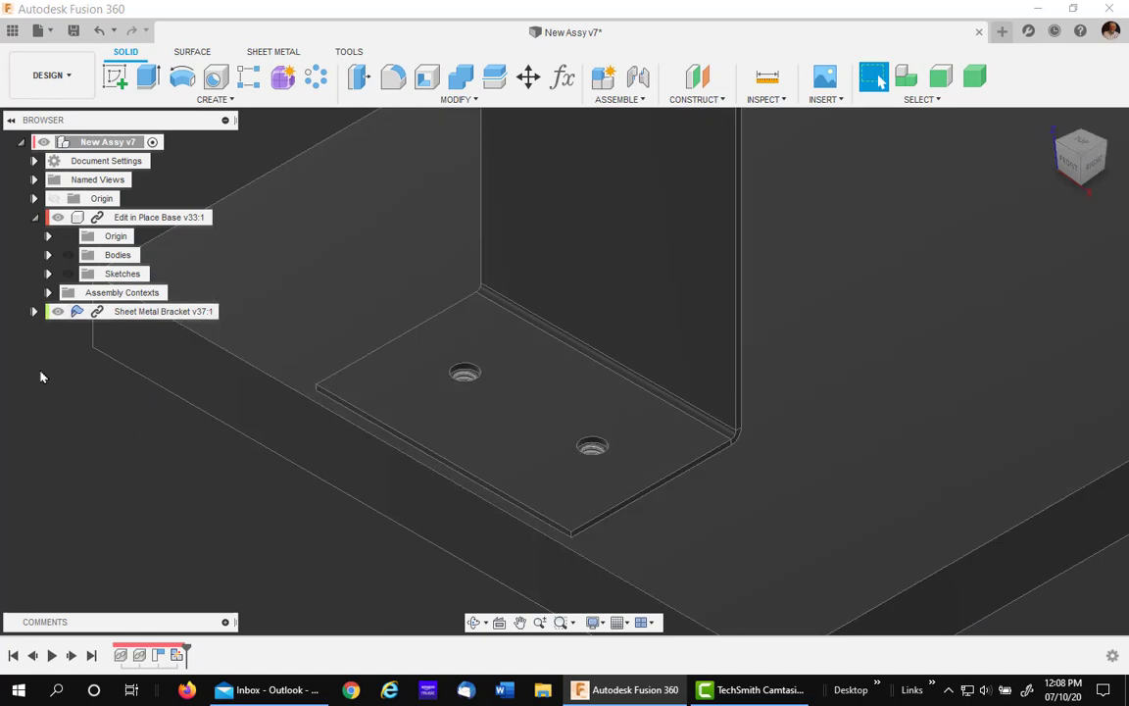
- Expand Assembly Contexts and Context8 to locate the referenced Body1 in the model
left_click(49, 293)
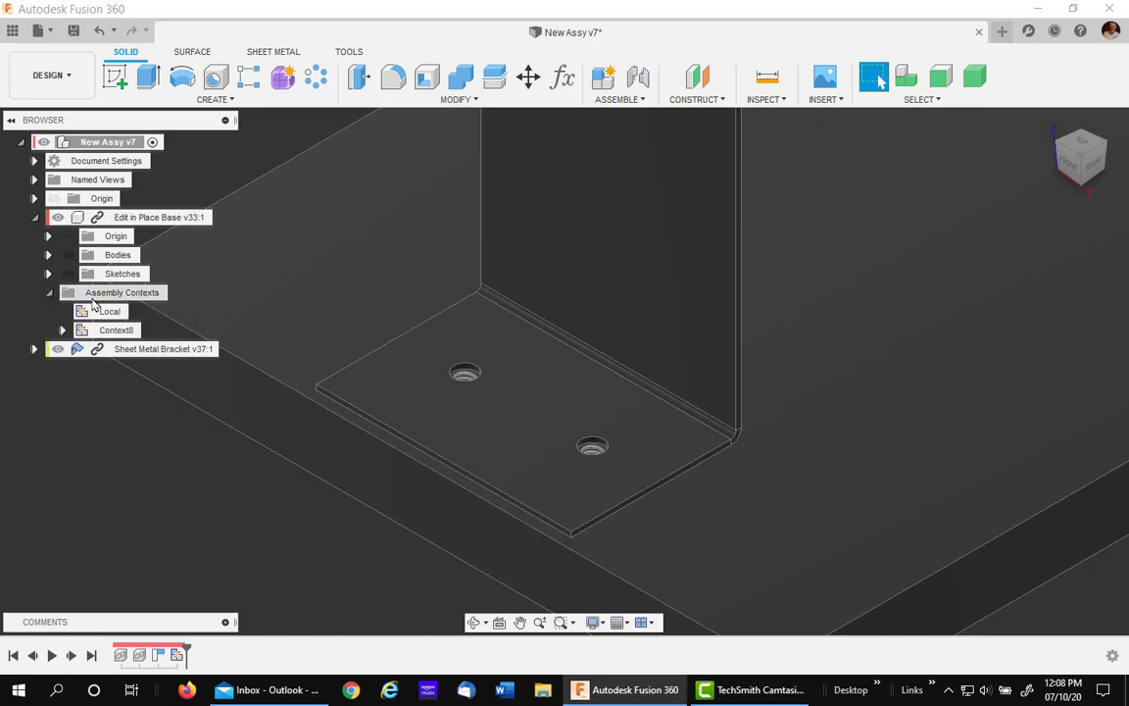
left_click(62, 330)
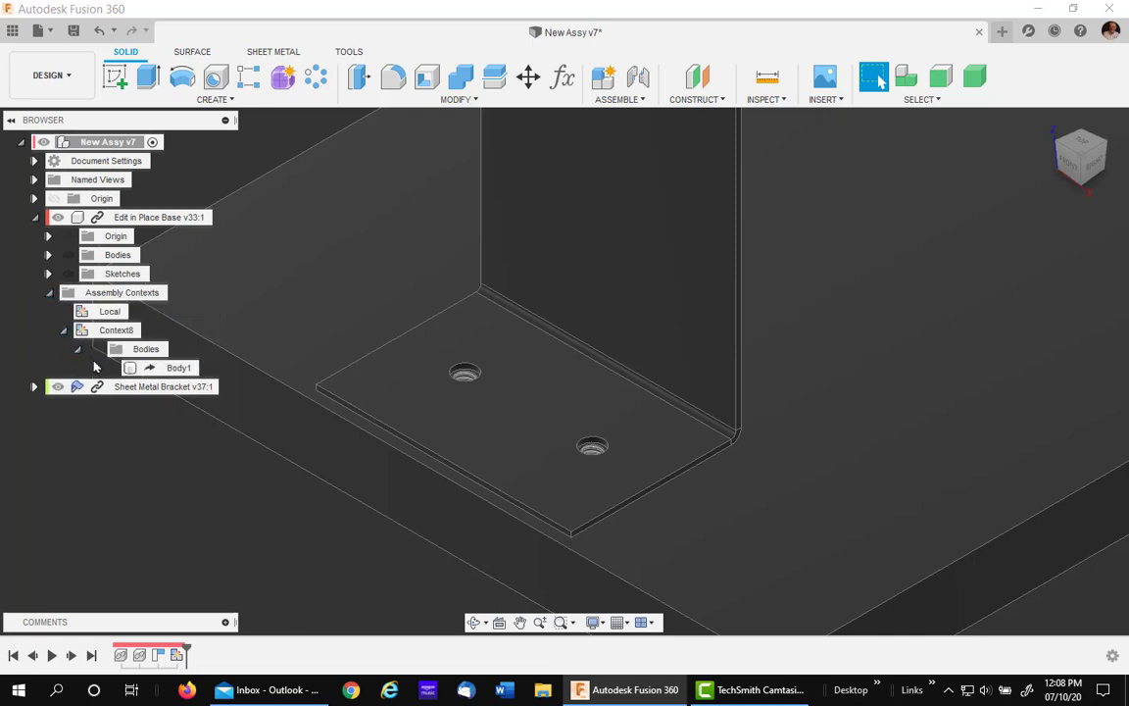
left_click(132, 368)
left_click(131, 367)
left_click(132, 367)
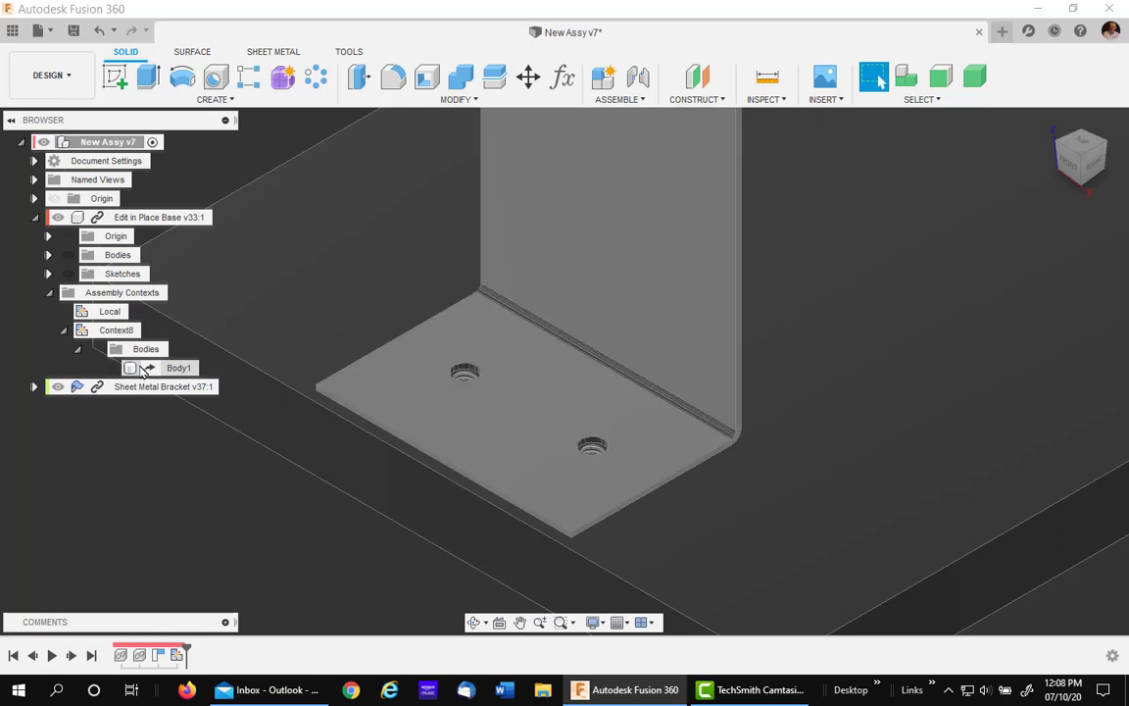
left_click(146, 371)
key("Escape")
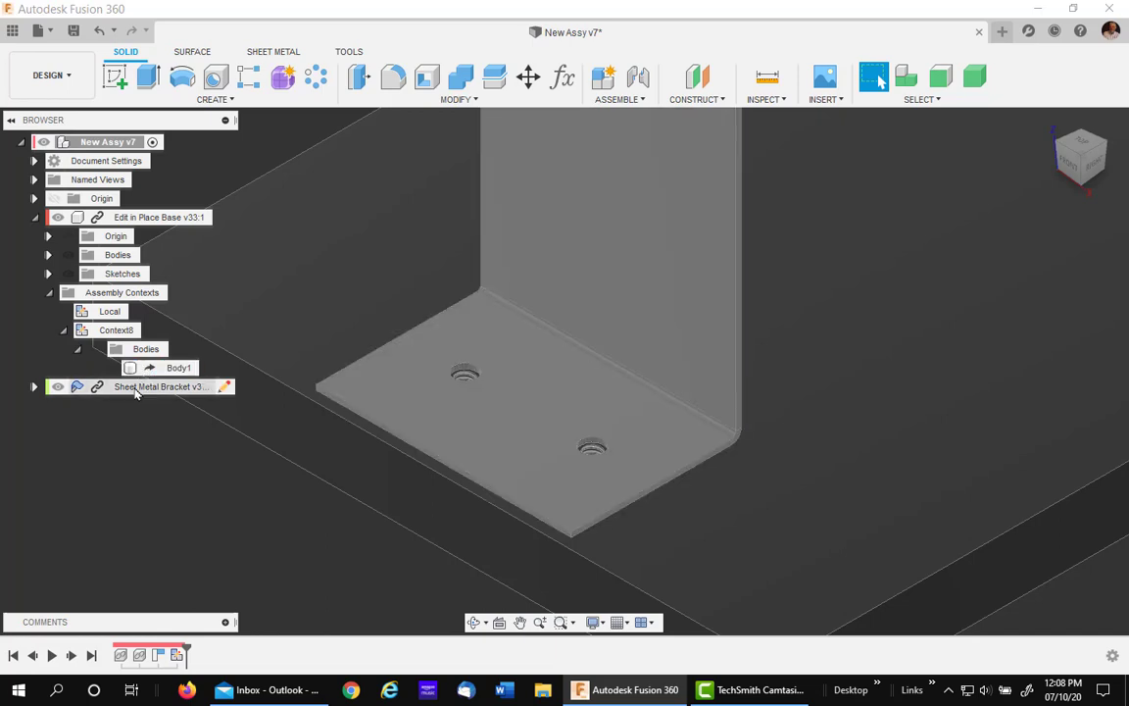
left_click(146, 371)
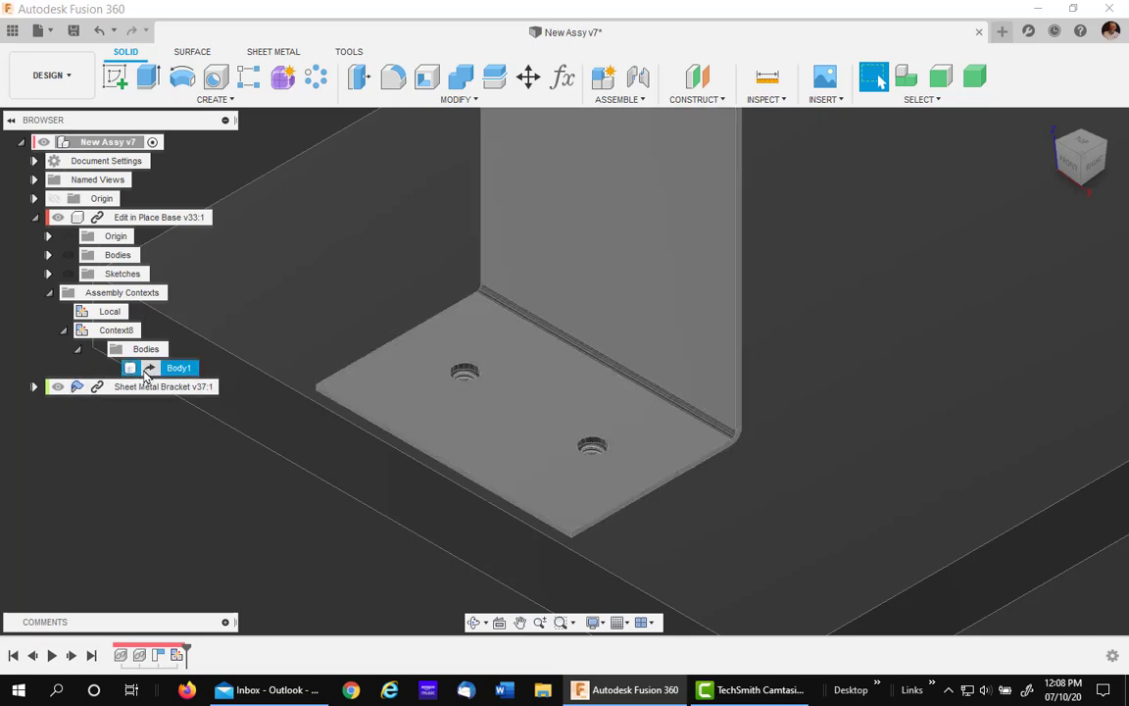
key("Escape")
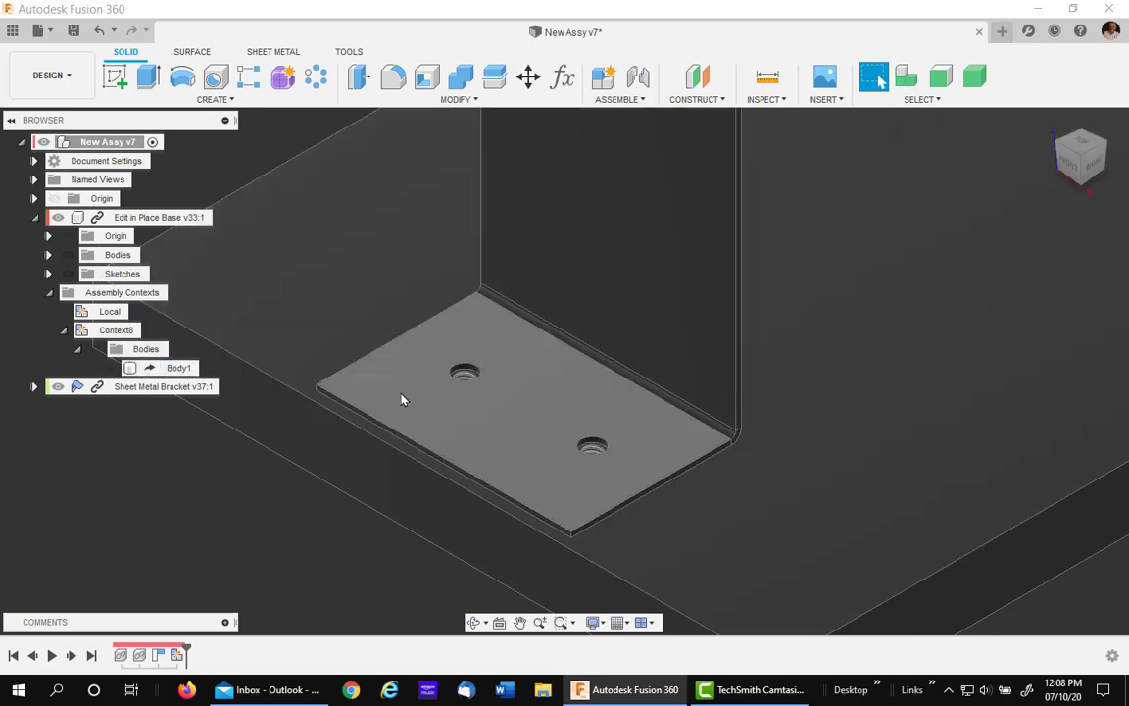
left_click(153, 372)
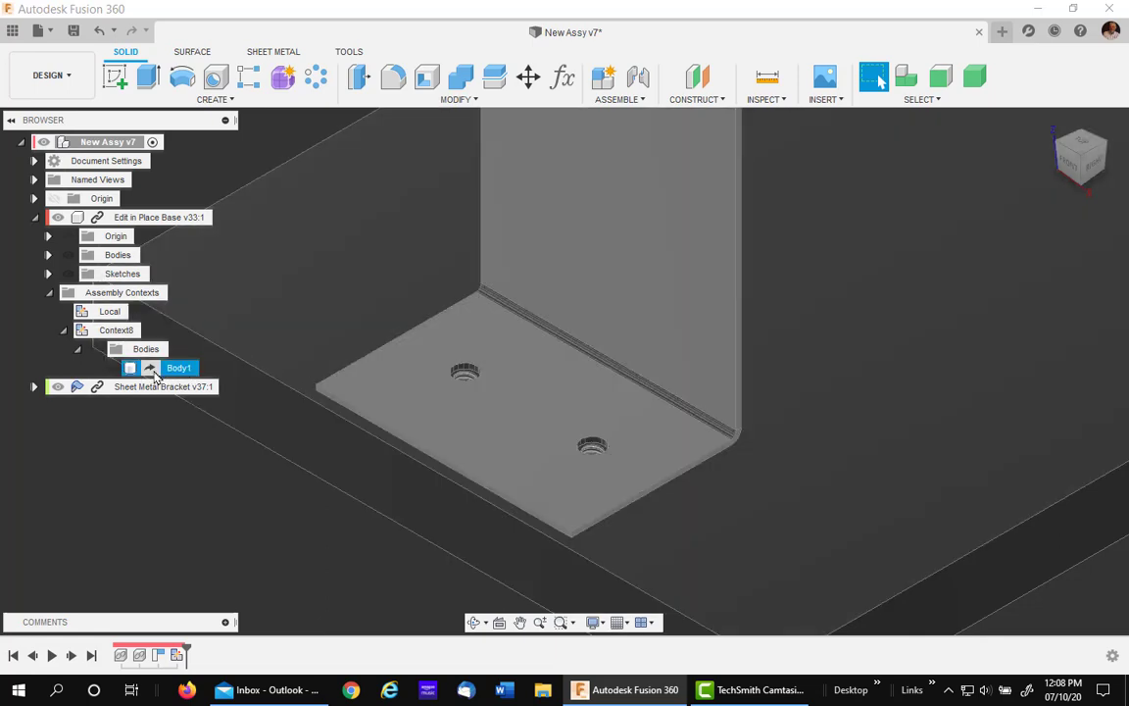
left_click(274, 382)
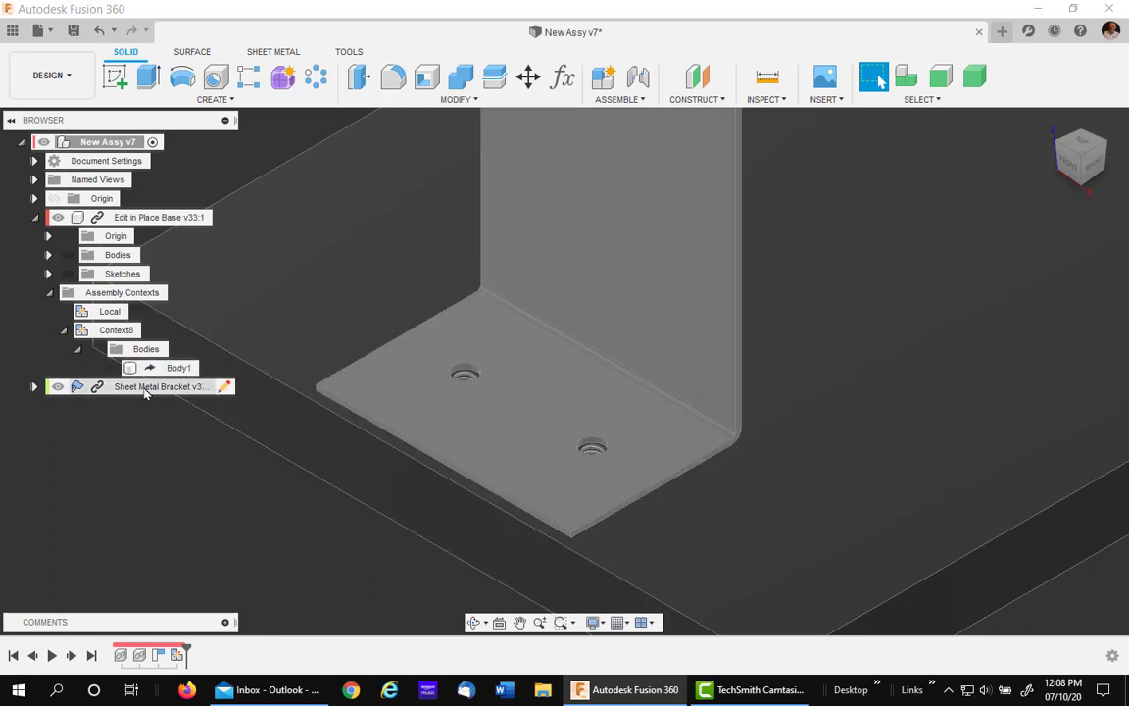
right_click(144, 388)
- Edit the Sheet Metal Bracket in place and open Sketch8 for editing
left_click(173, 12)
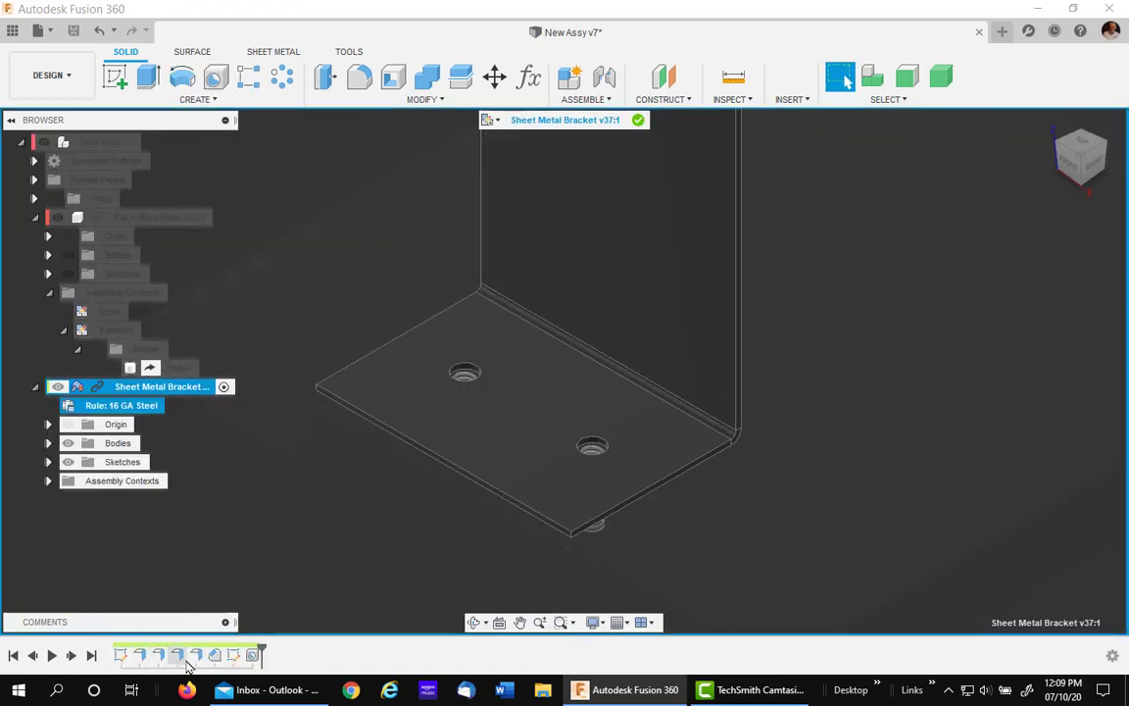
right_click(233, 657)
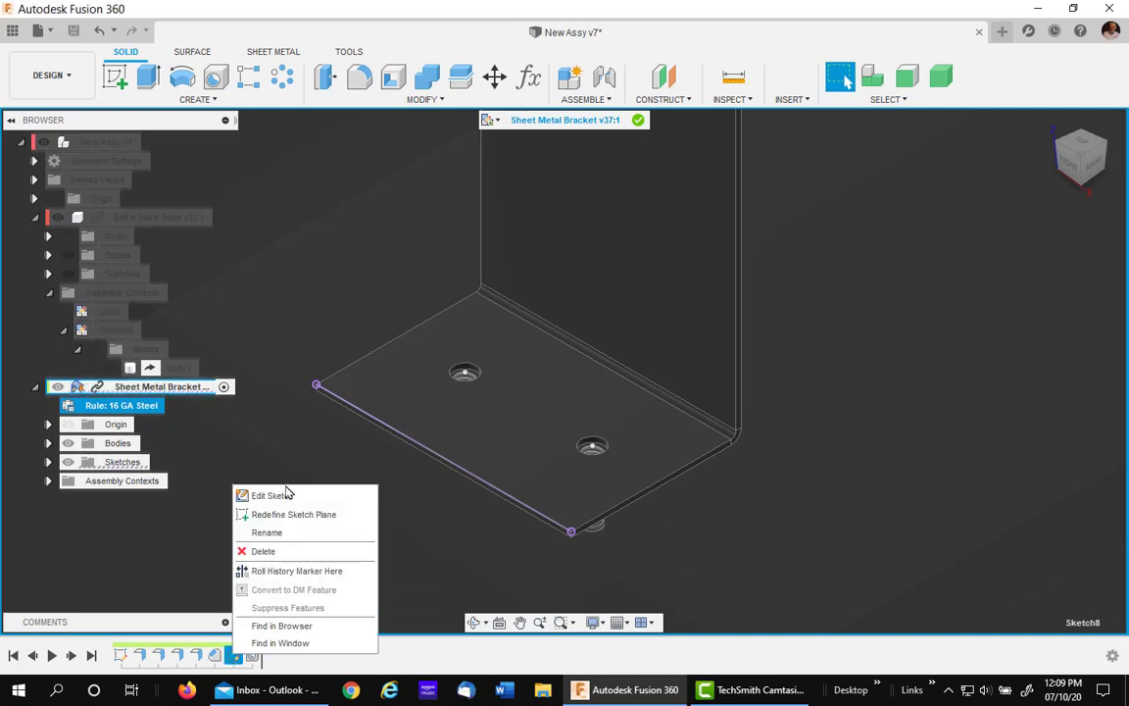
left_click(284, 495)
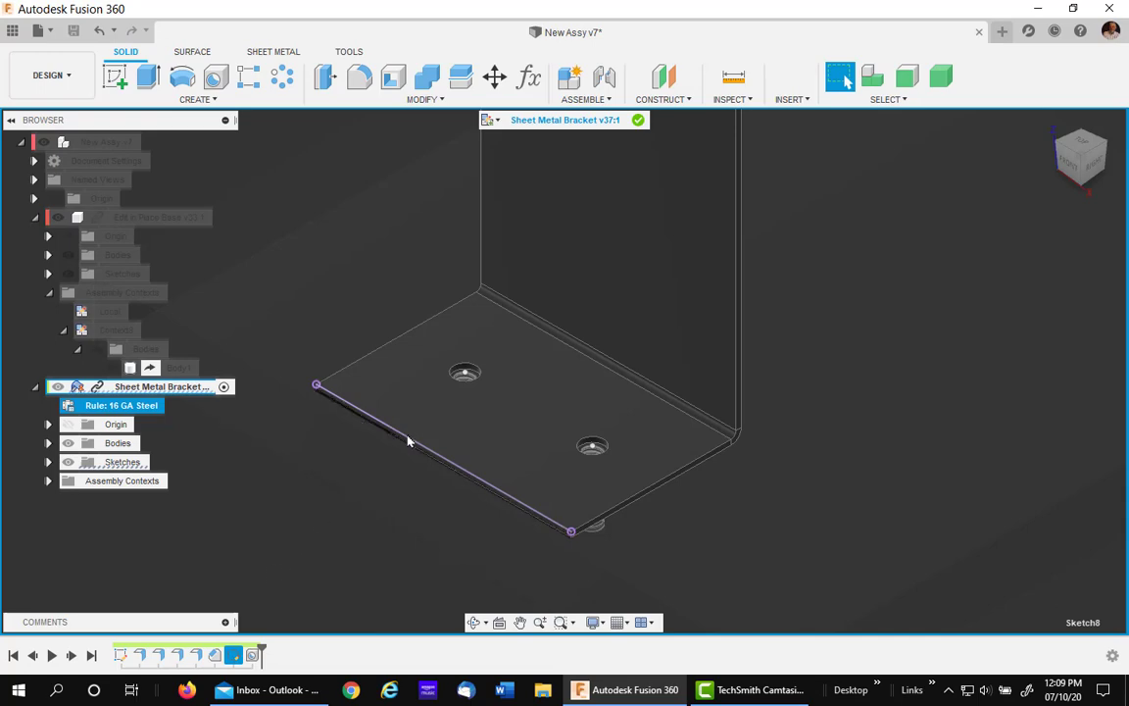
right_click(241, 660)
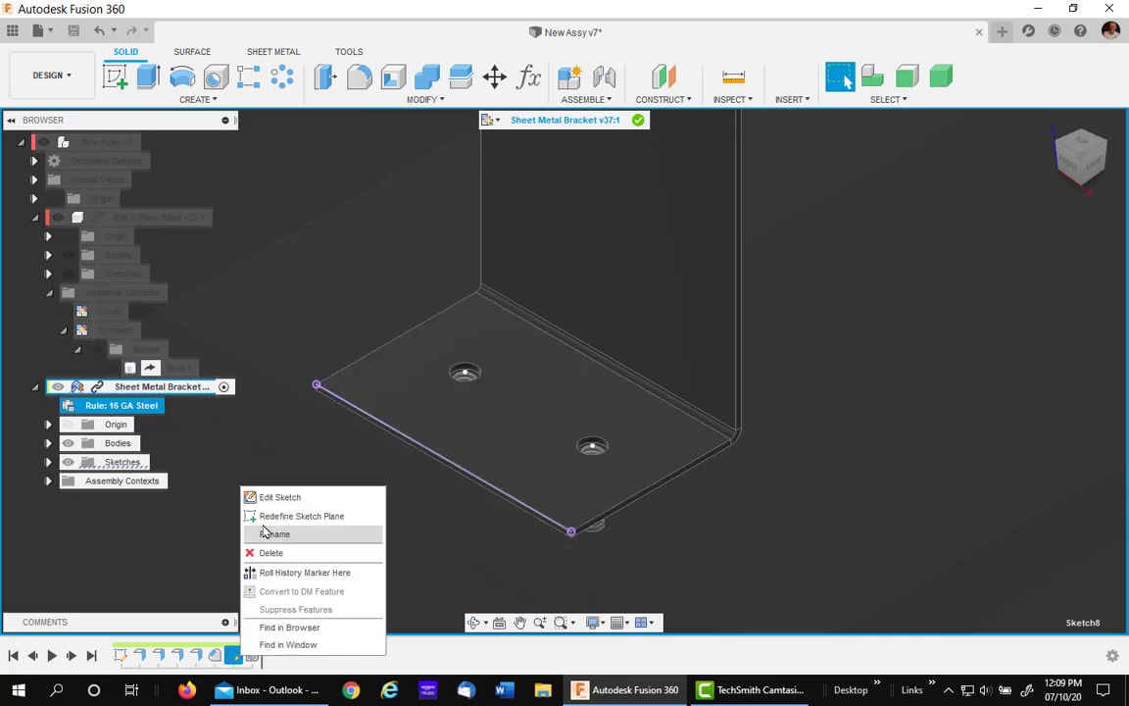
left_click(253, 496)
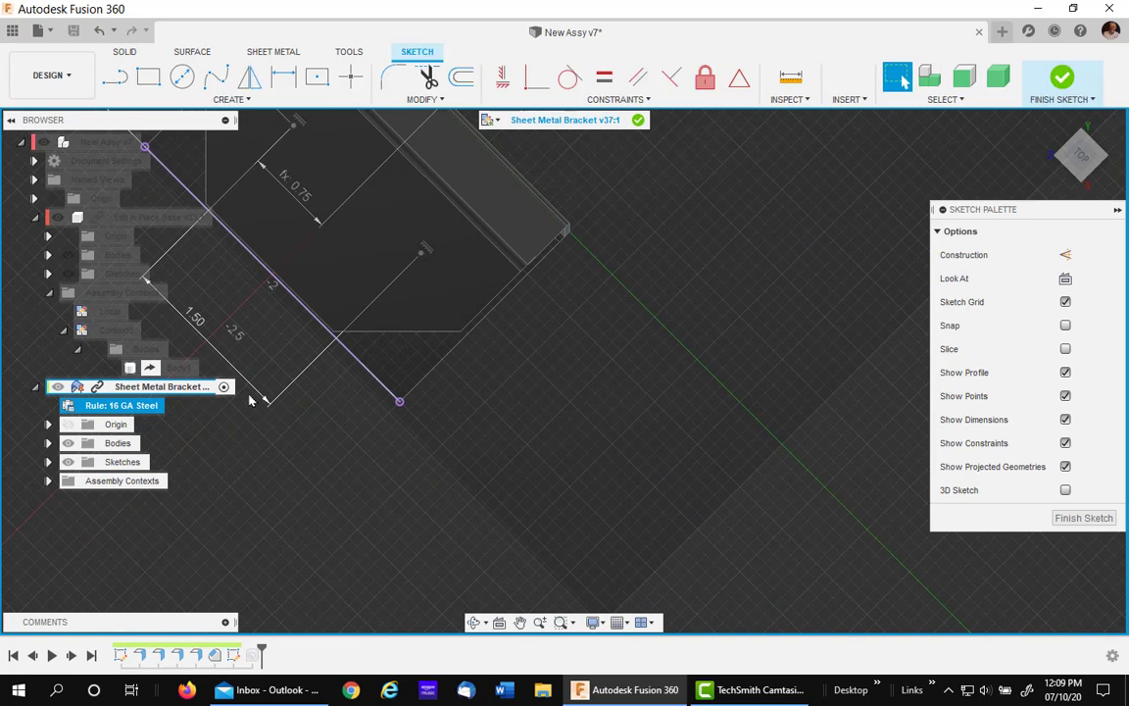
- Change the 1.50 sketch dimension to 2 and finish the sketch
double_click(194, 323)
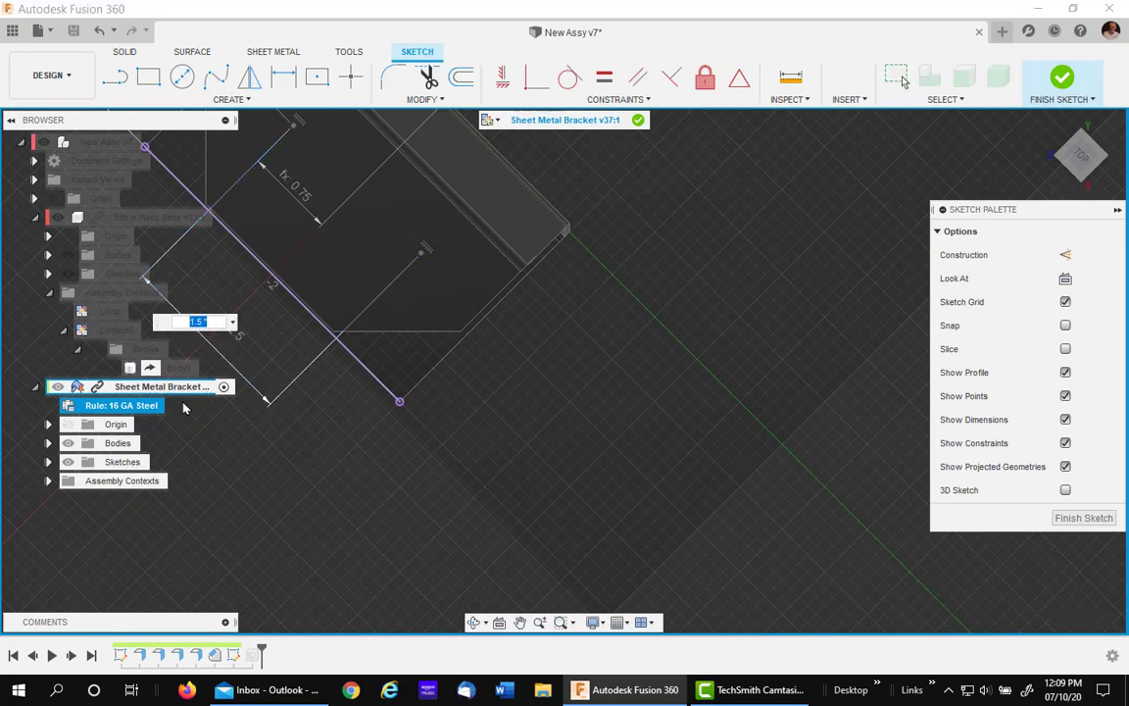
type("2")
key("Return")
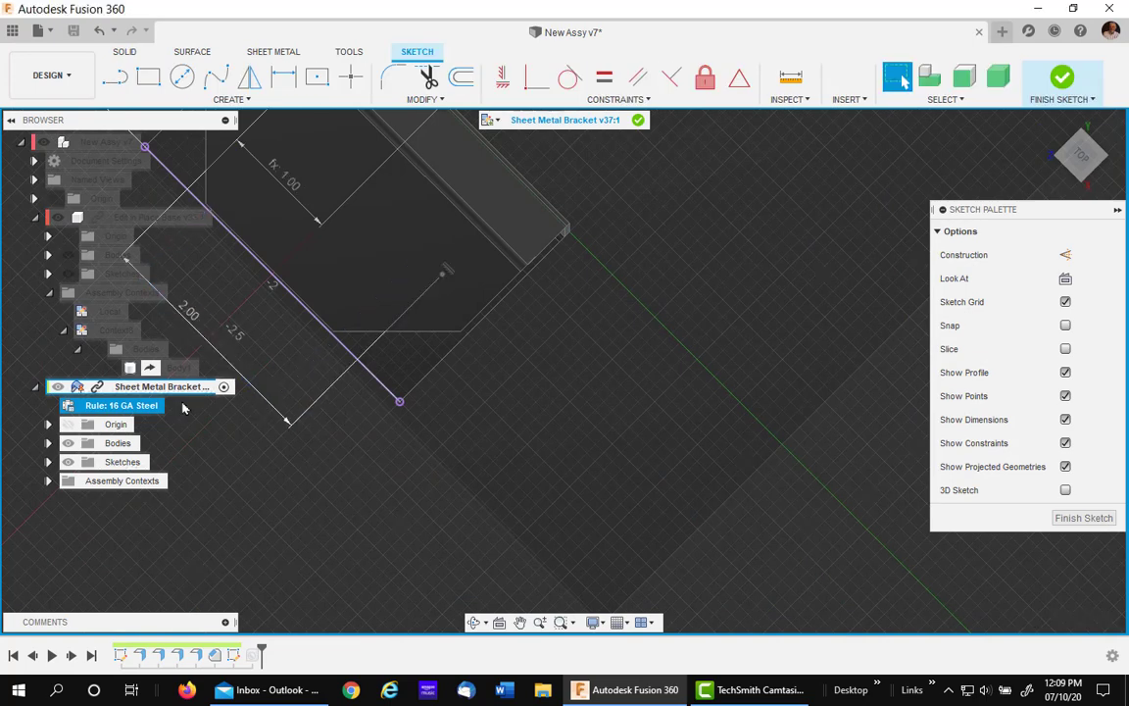
left_click(1062, 77)
- End the bracket's in-place edit and synchronize the out-of-date Context8
left_click(638, 119)
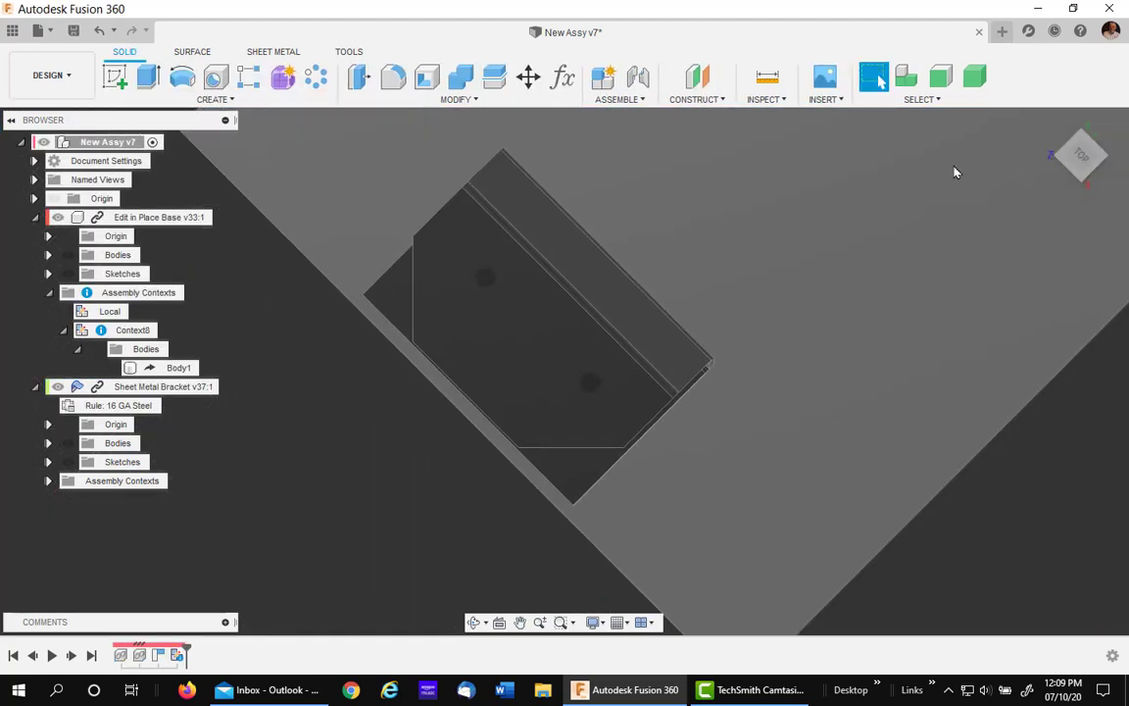
left_click(1048, 119)
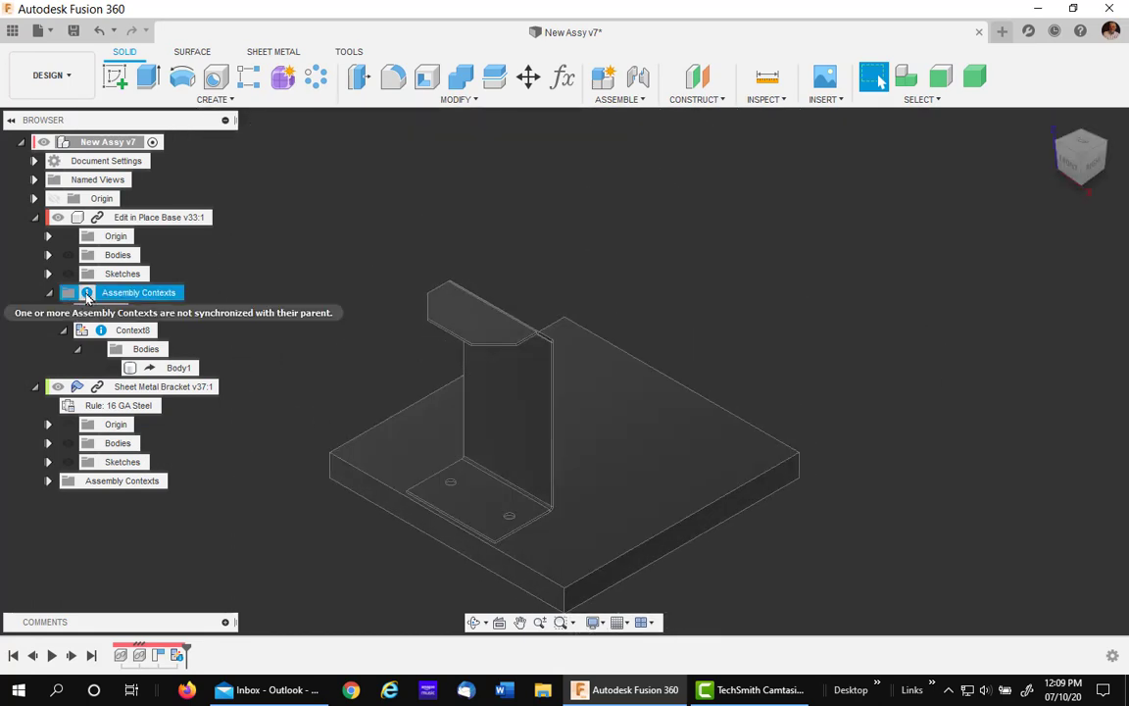
mouse_move(101, 333)
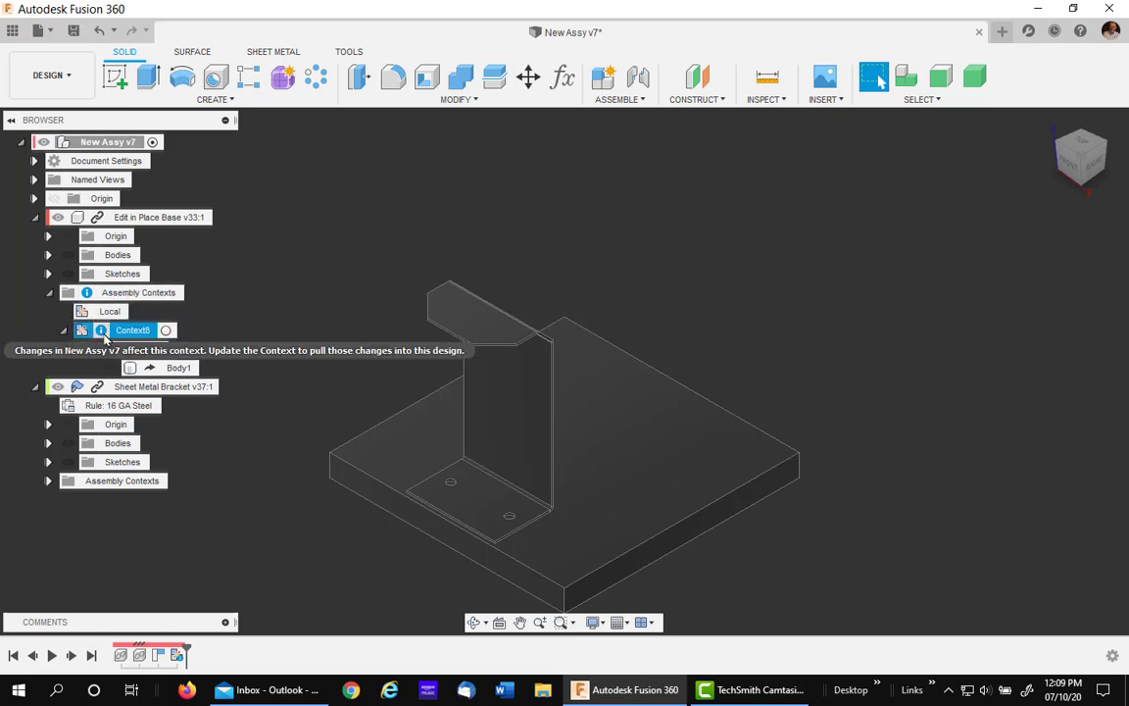
right_click(105, 333)
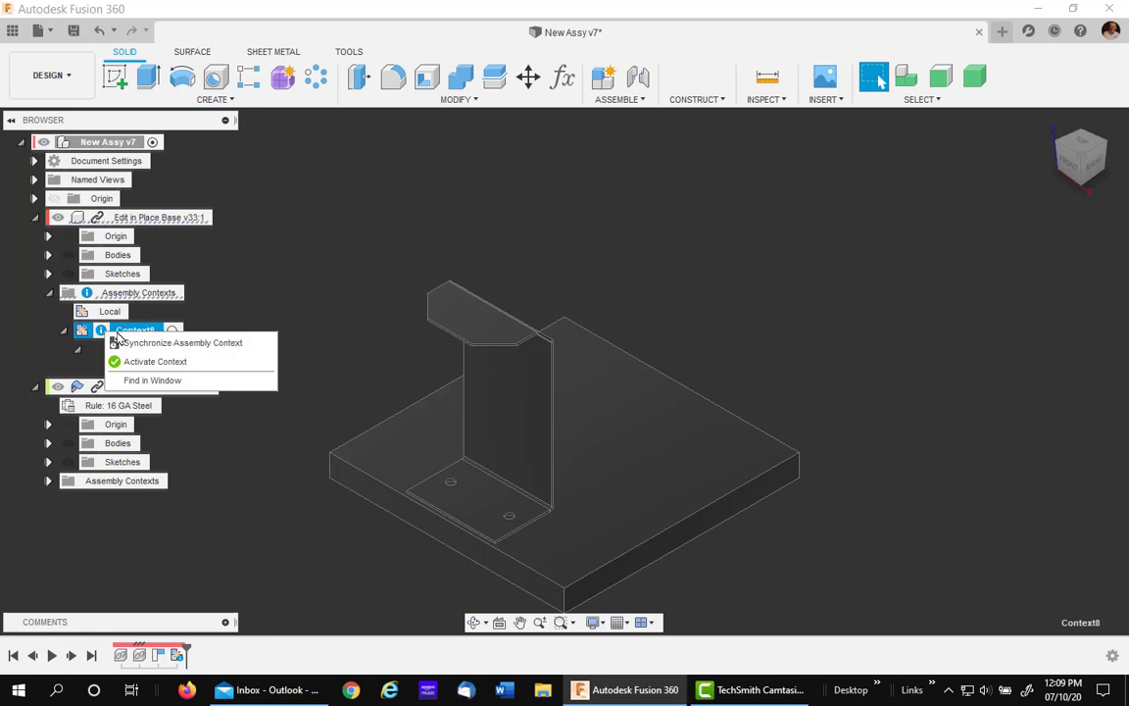
left_click(183, 345)
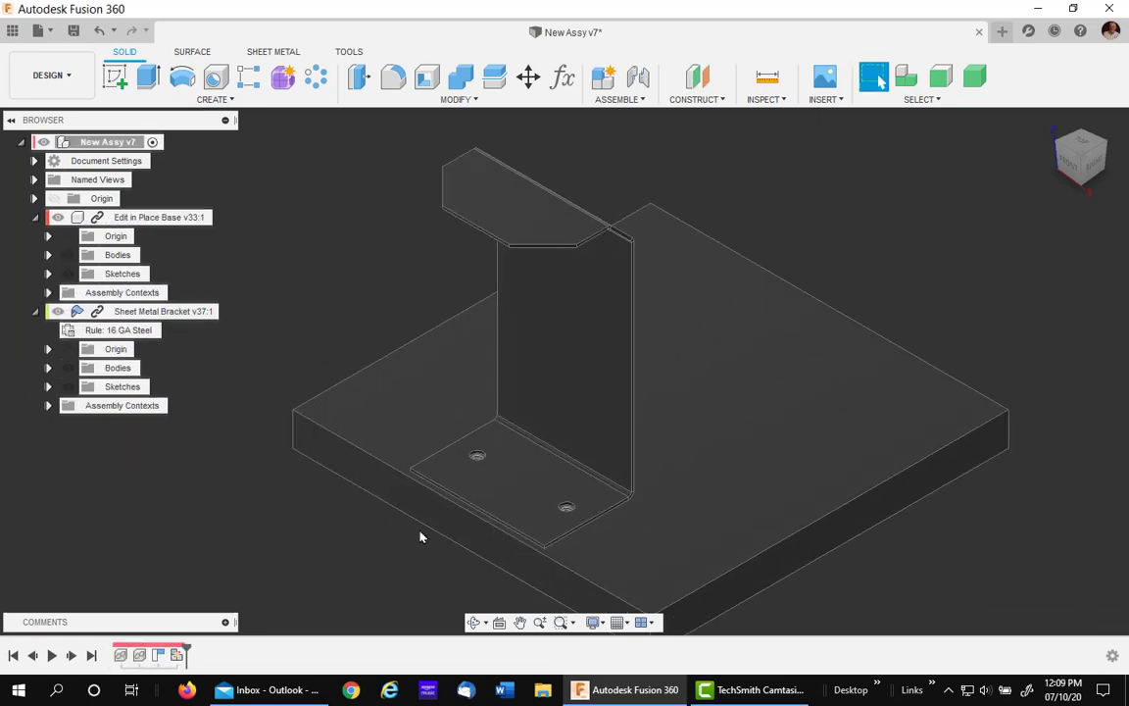
scroll(421, 536, "up", 3)
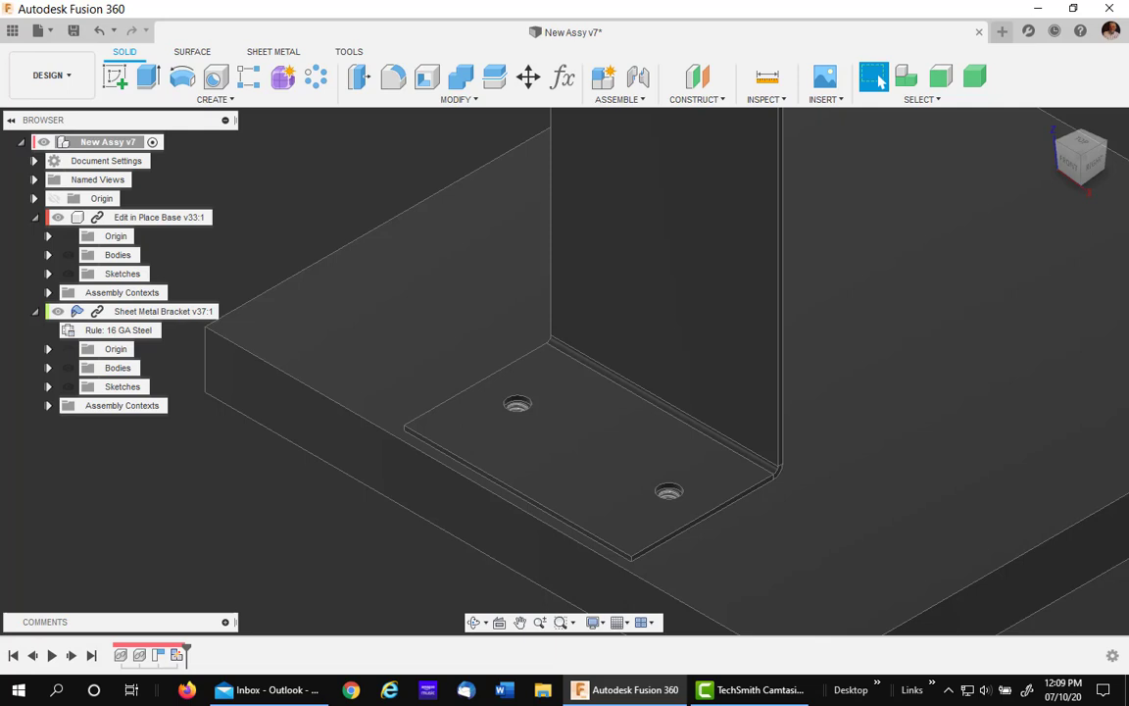
scroll(157, 419, "down", 3)
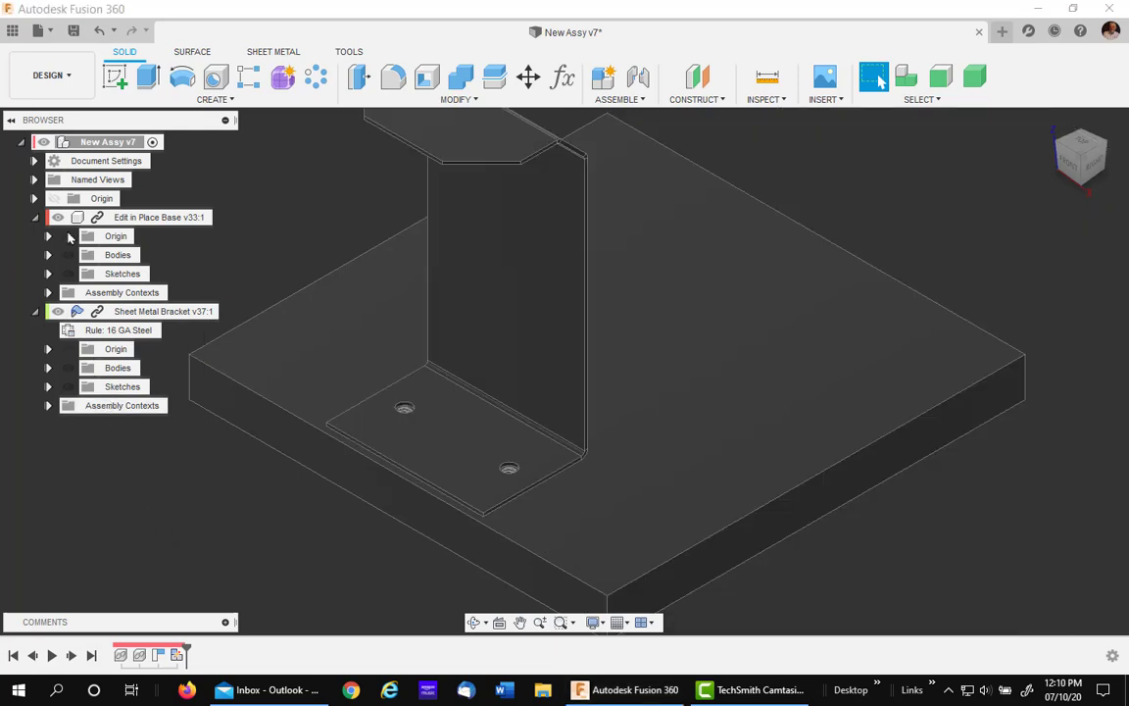
- Insert Sheet Metal Bracket - With Hole from the Data Panel and reposition it beside the base
left_click(13, 30)
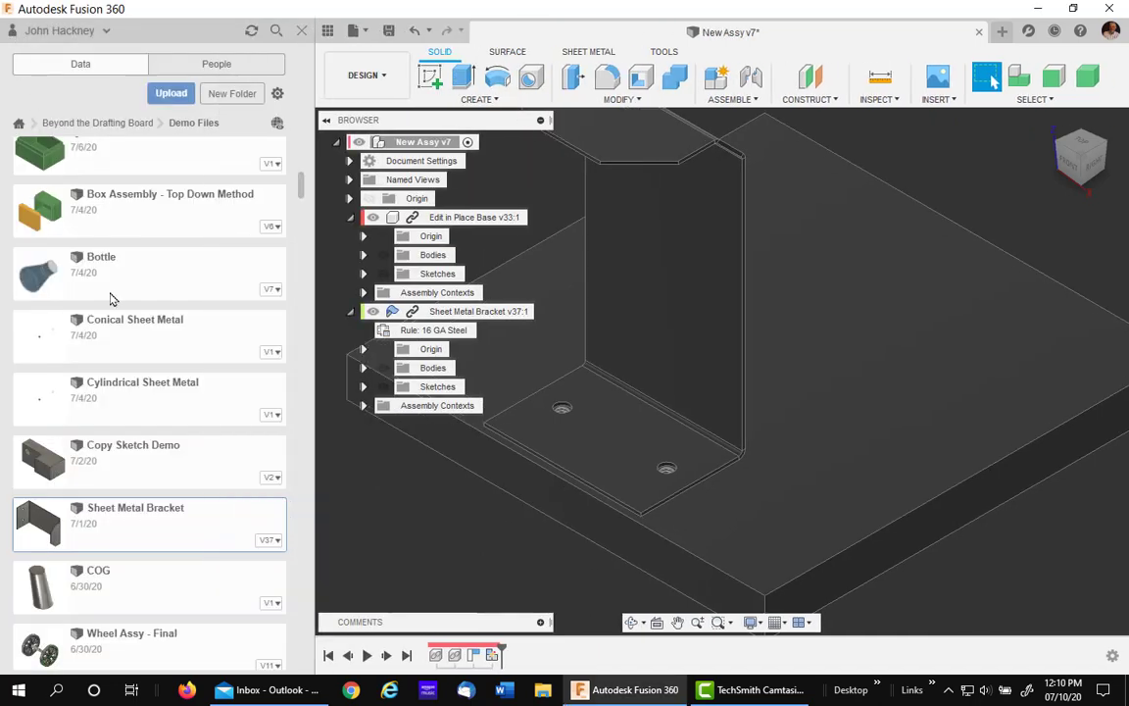
scroll(162, 446, "down", 2)
scroll(196, 392, "up", 4)
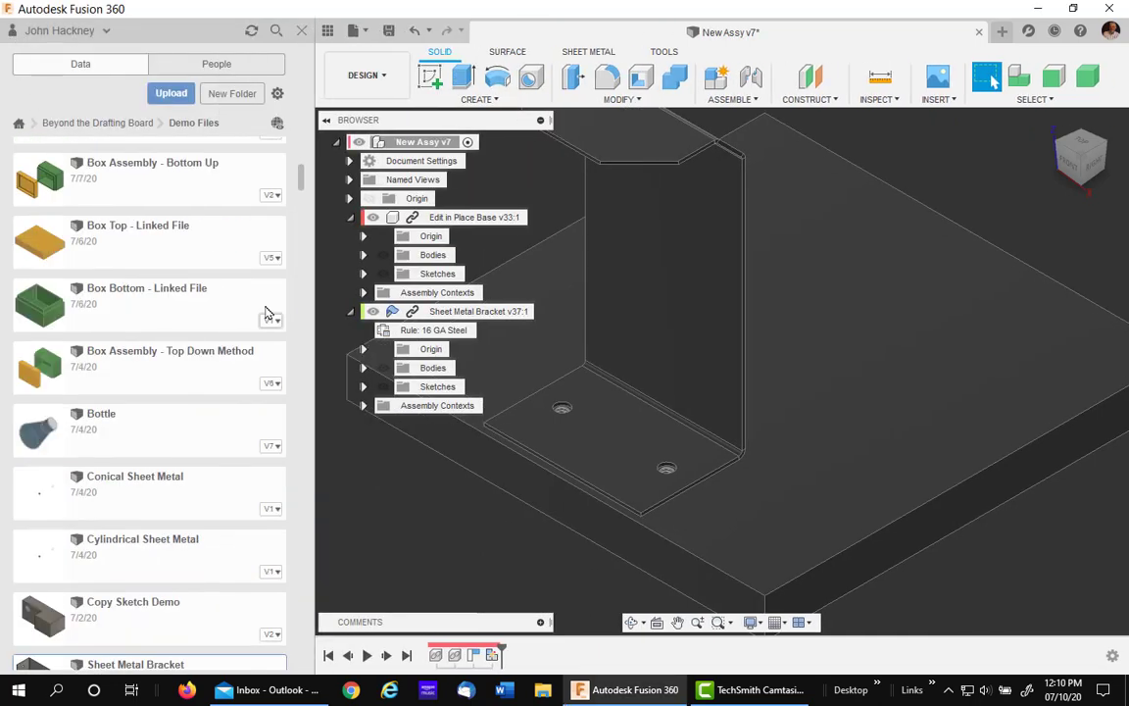
left_click_drag(303, 183, 290, 165)
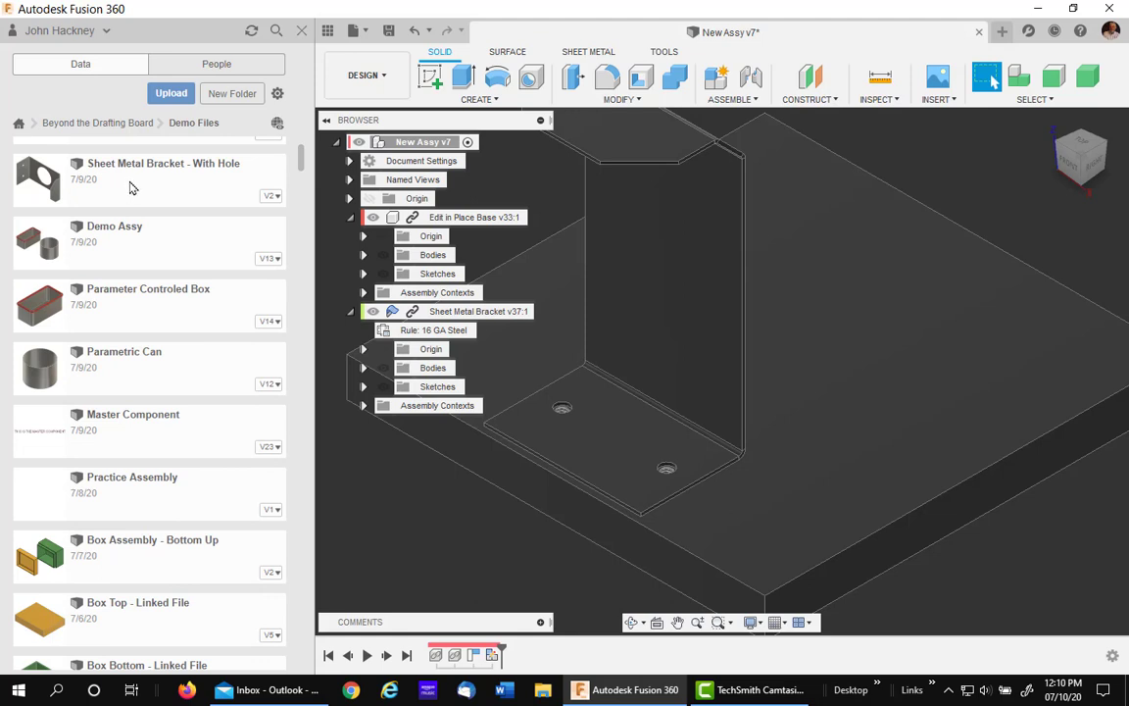
left_click_drag(132, 187, 904, 495)
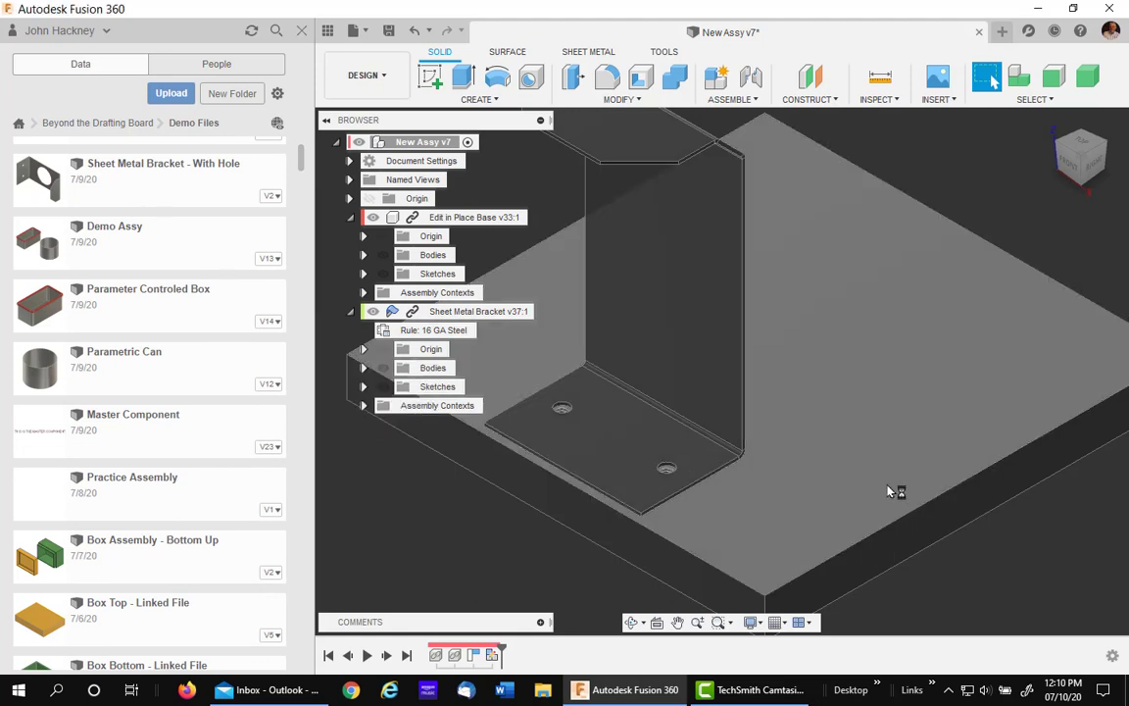
left_click(327, 30)
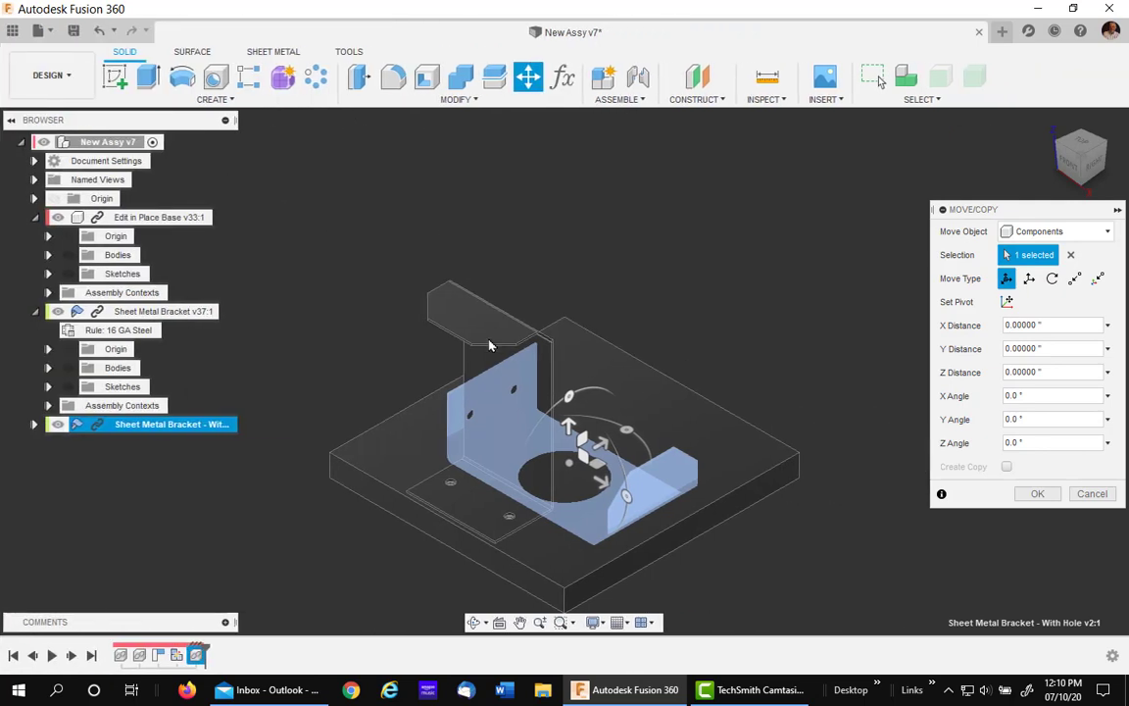
left_click_drag(571, 463, 725, 248)
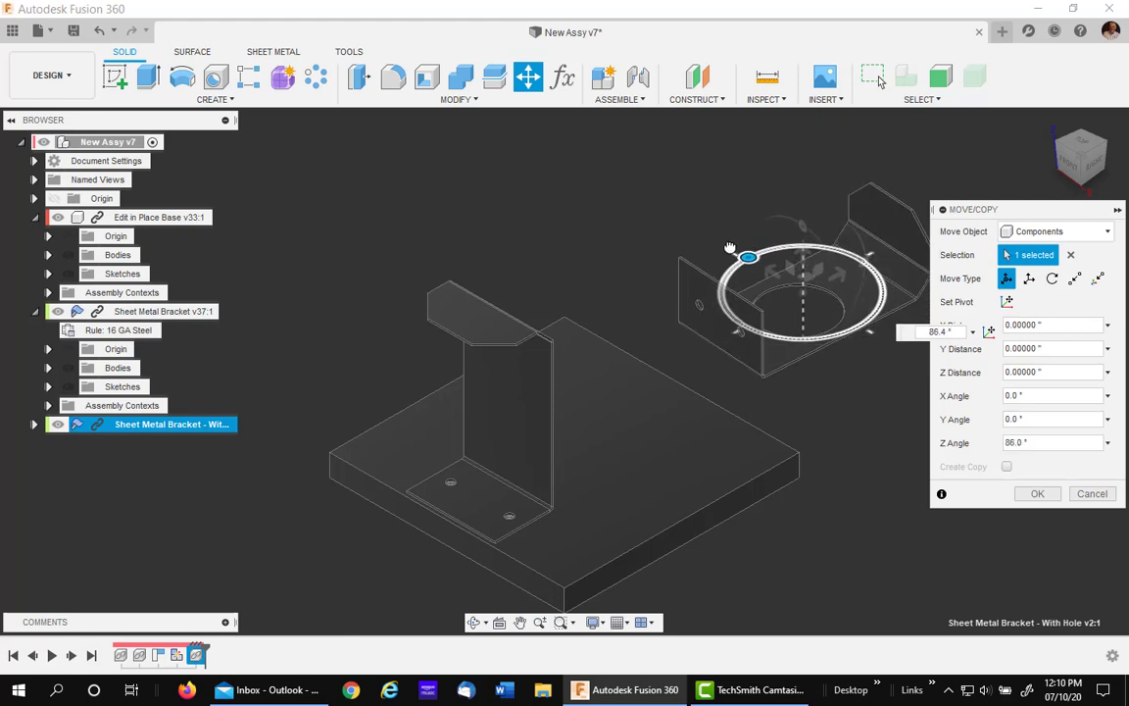
left_click(1037, 493)
scroll(790, 386, "up", 5)
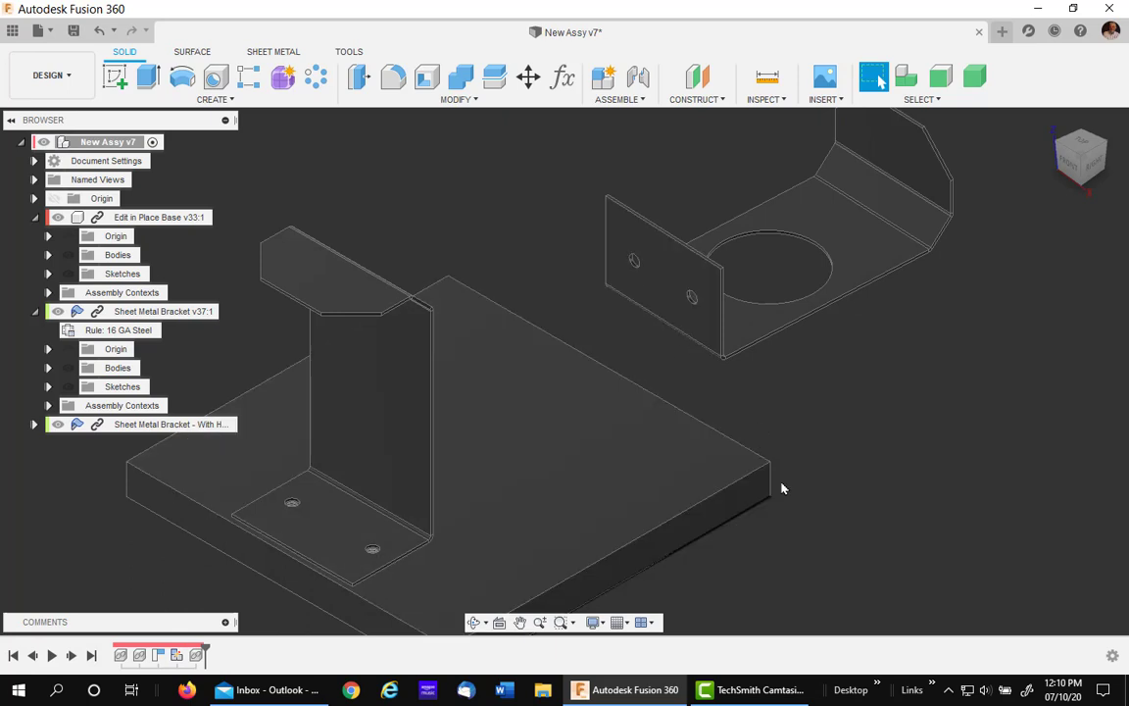
- Align the With Hole bracket's plate face onto the base's top face, rotated 90°
left_click(460, 103)
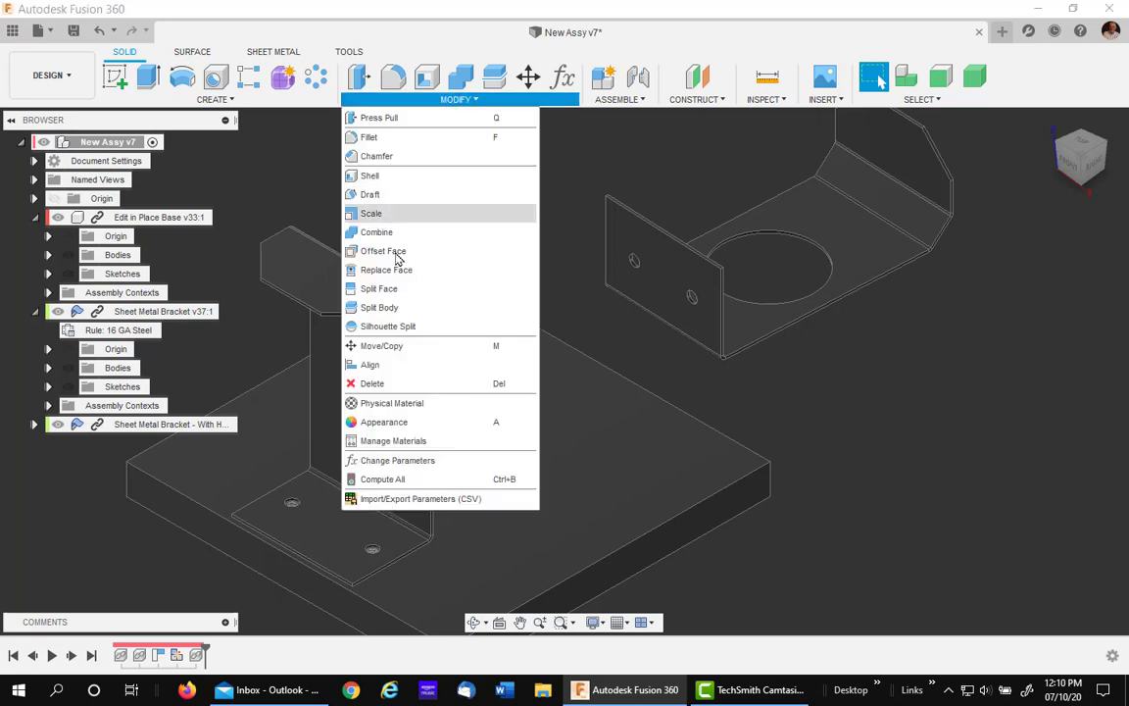
left_click(373, 366)
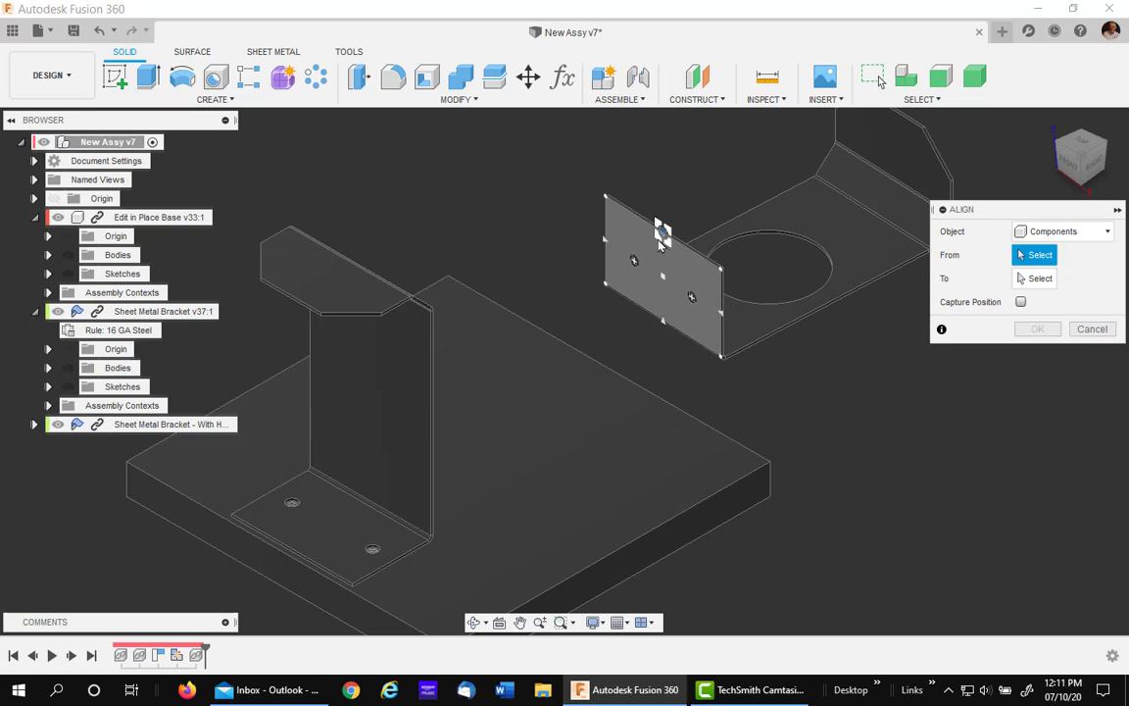
left_click(661, 229)
middle_click_drag(834, 487, 852, 369)
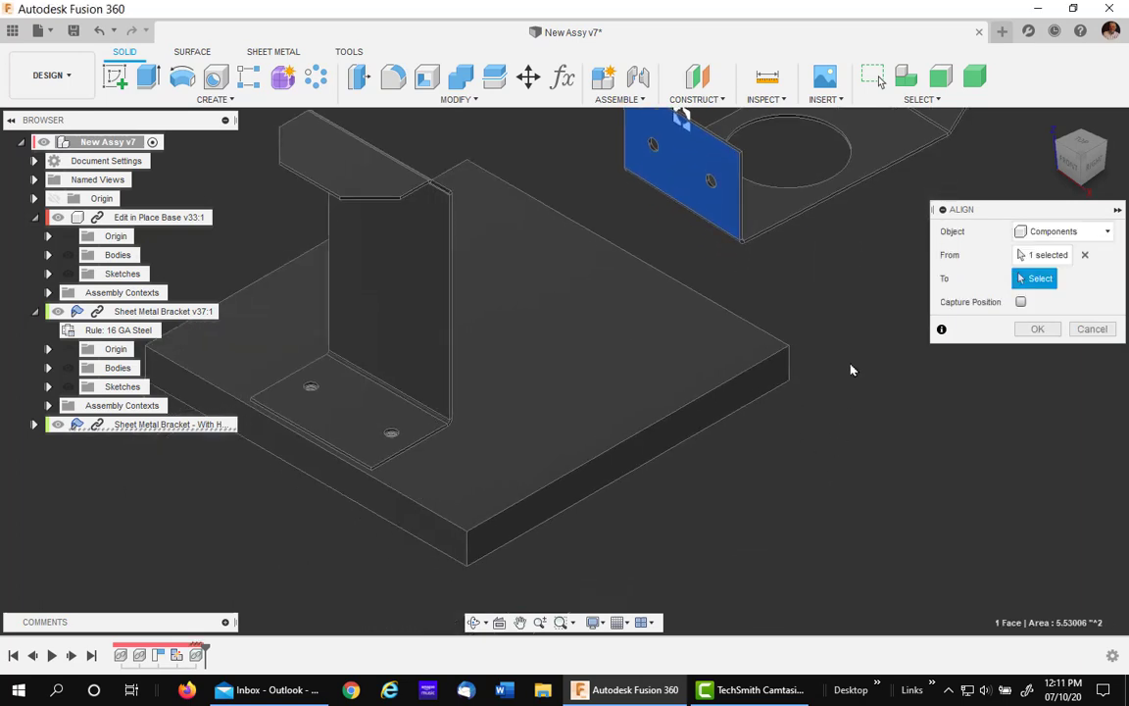
left_click(627, 438)
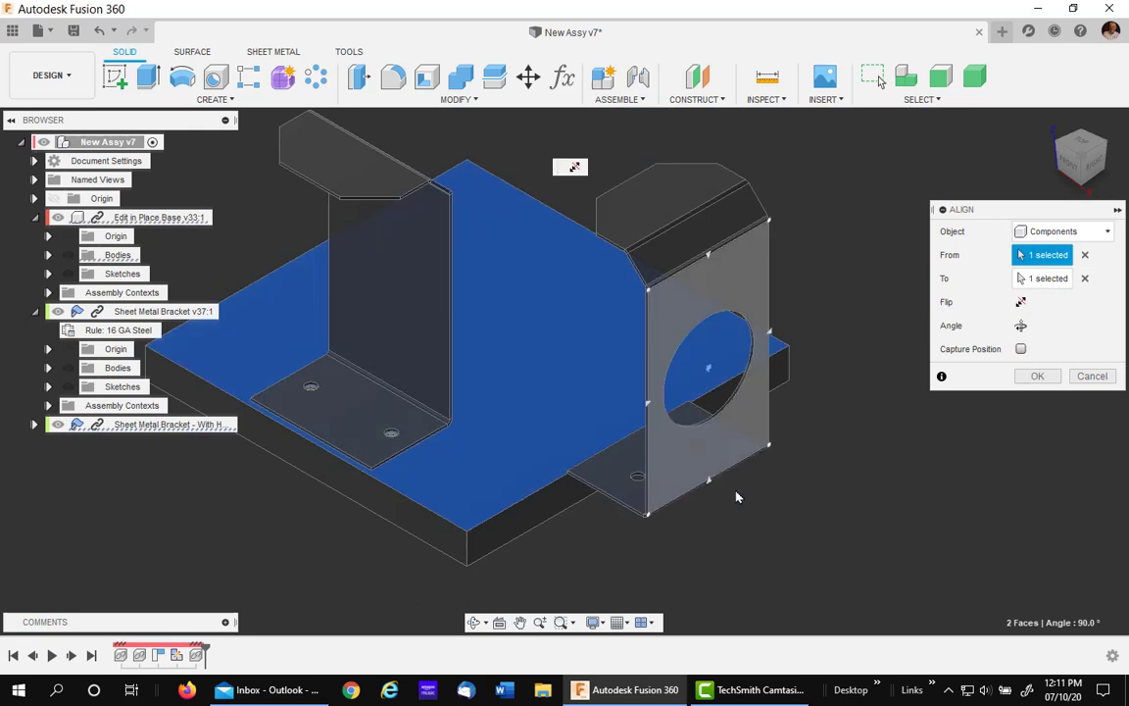
left_click(1020, 326)
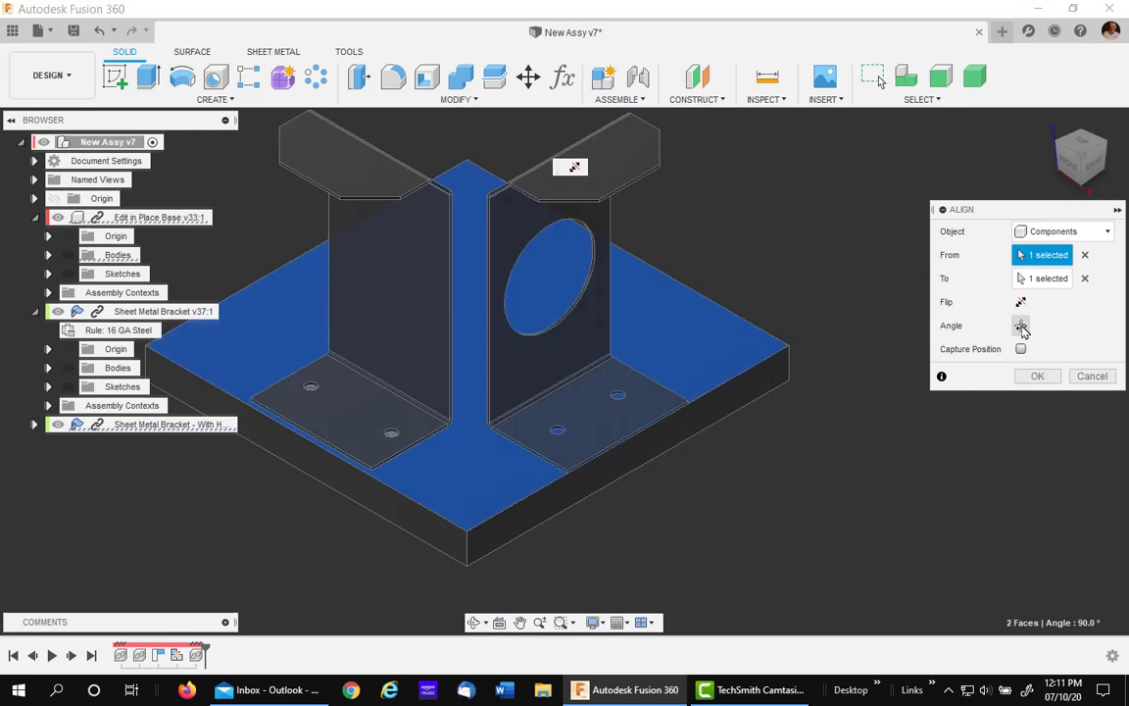
left_click(1035, 376)
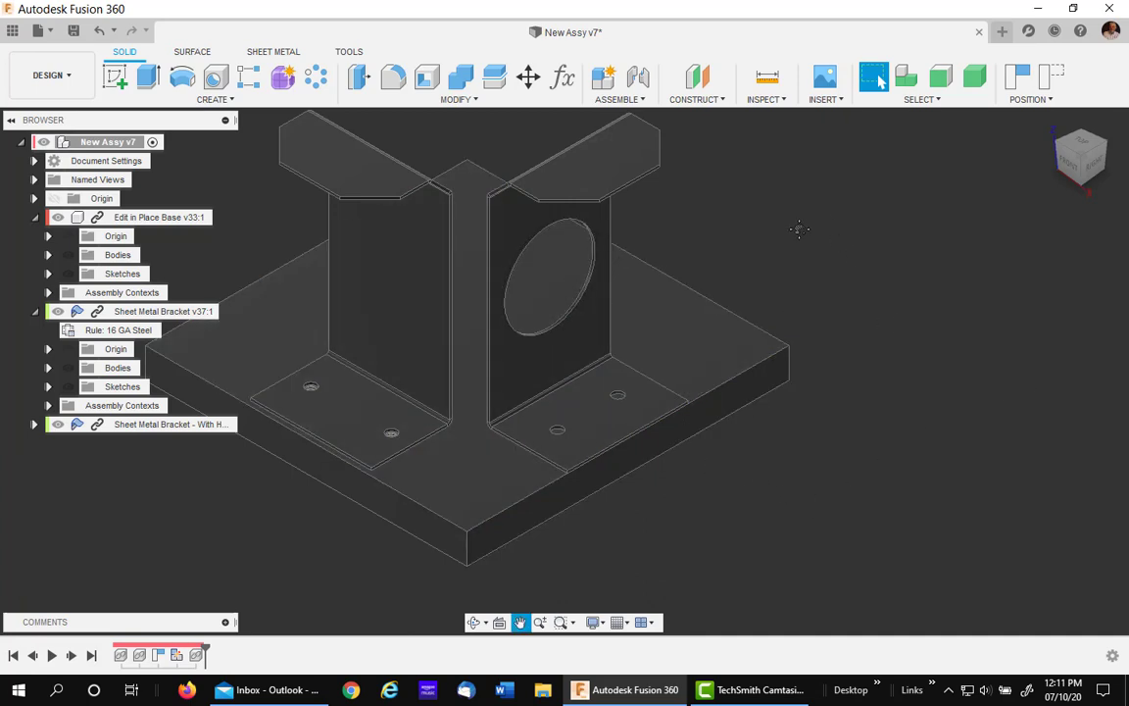
middle_click_drag(755, 196, 727, 234)
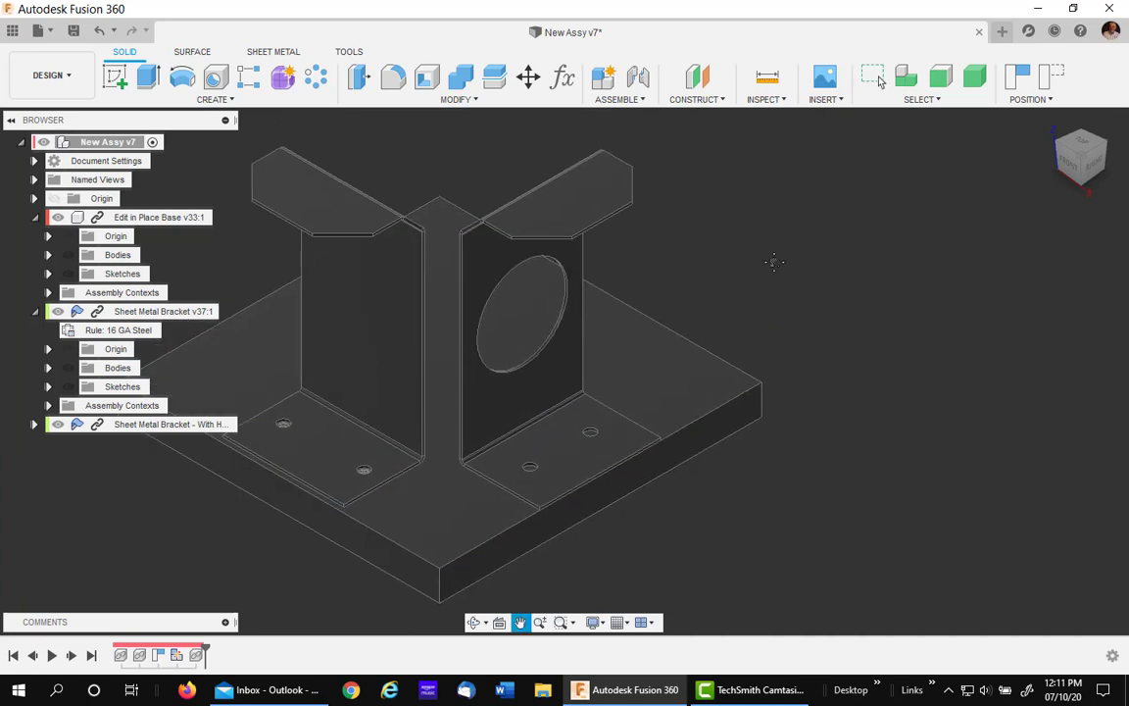
- Move the hole bracket −0.125 in along the base so it sits back-to-back with the first bracket
left_click(527, 77)
left_click(552, 367)
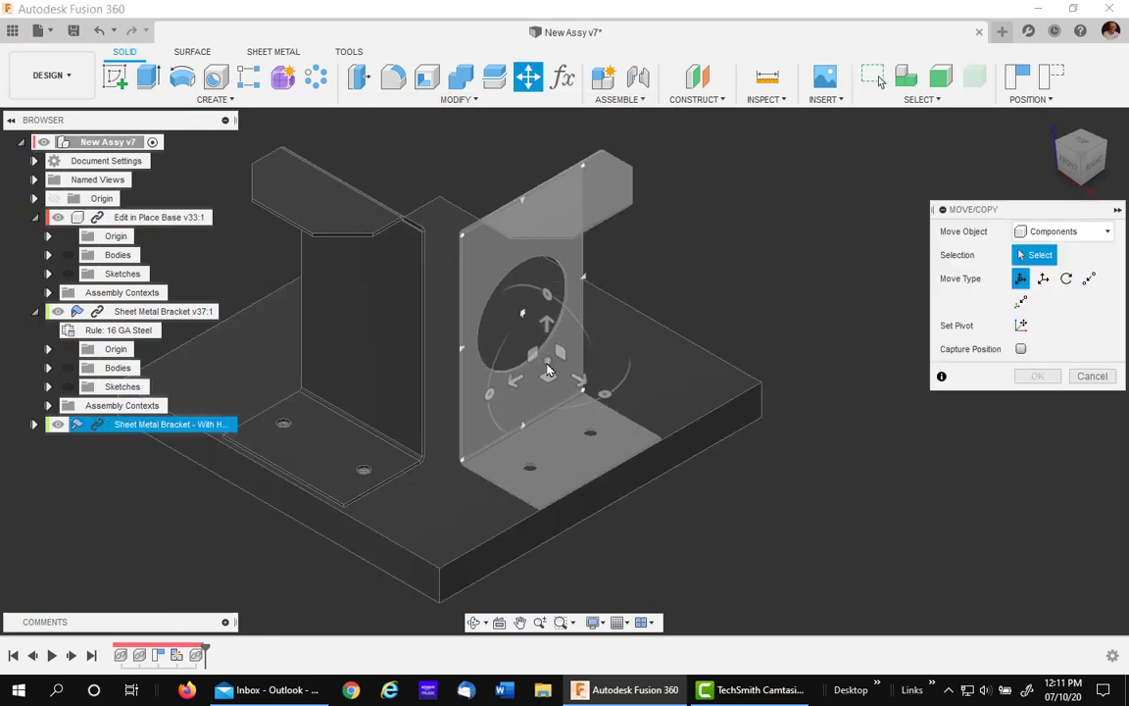
left_click(549, 370)
left_click(580, 380)
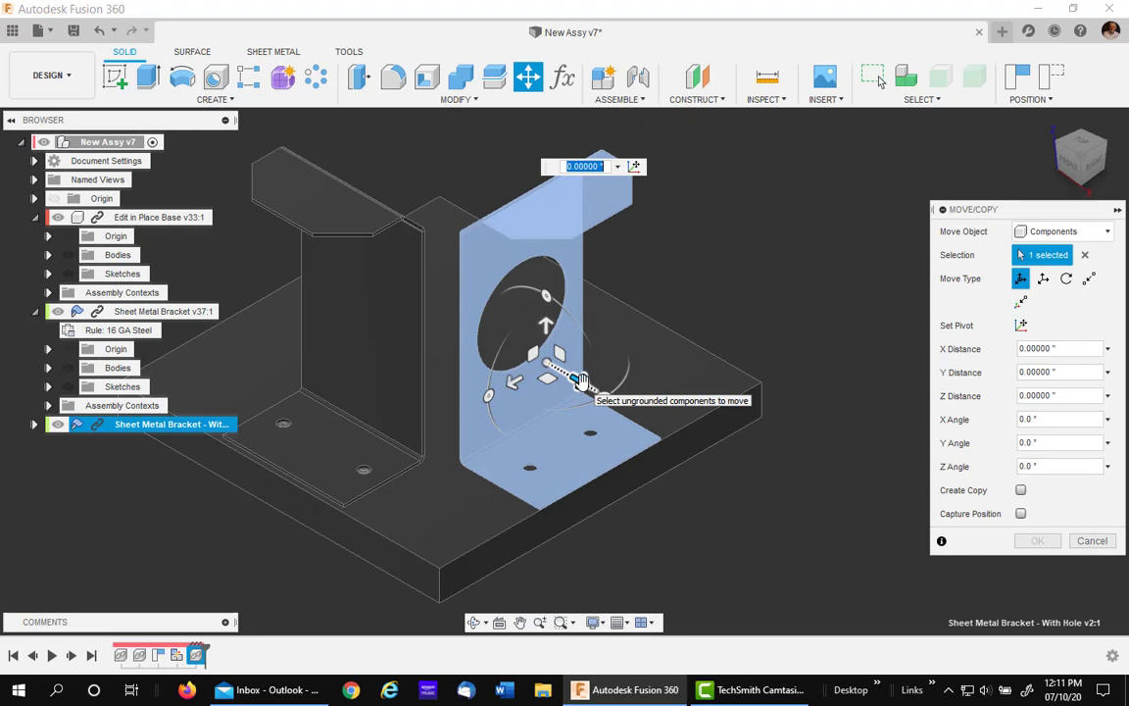
key("BackSpace")
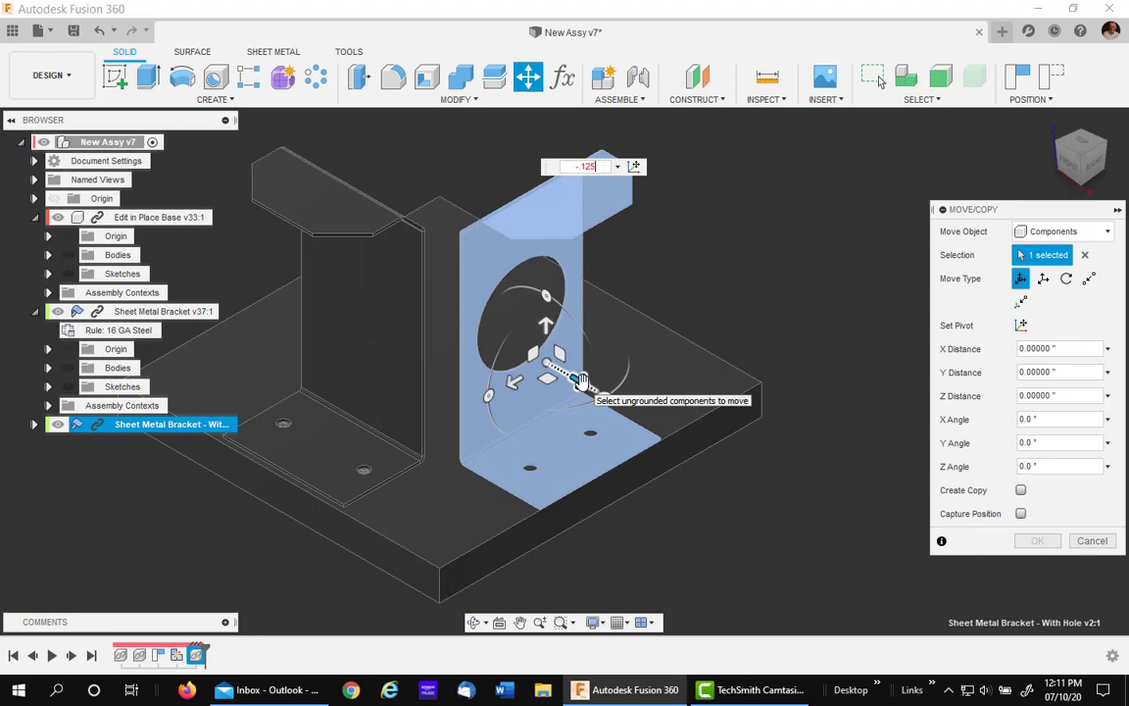
key("Return")
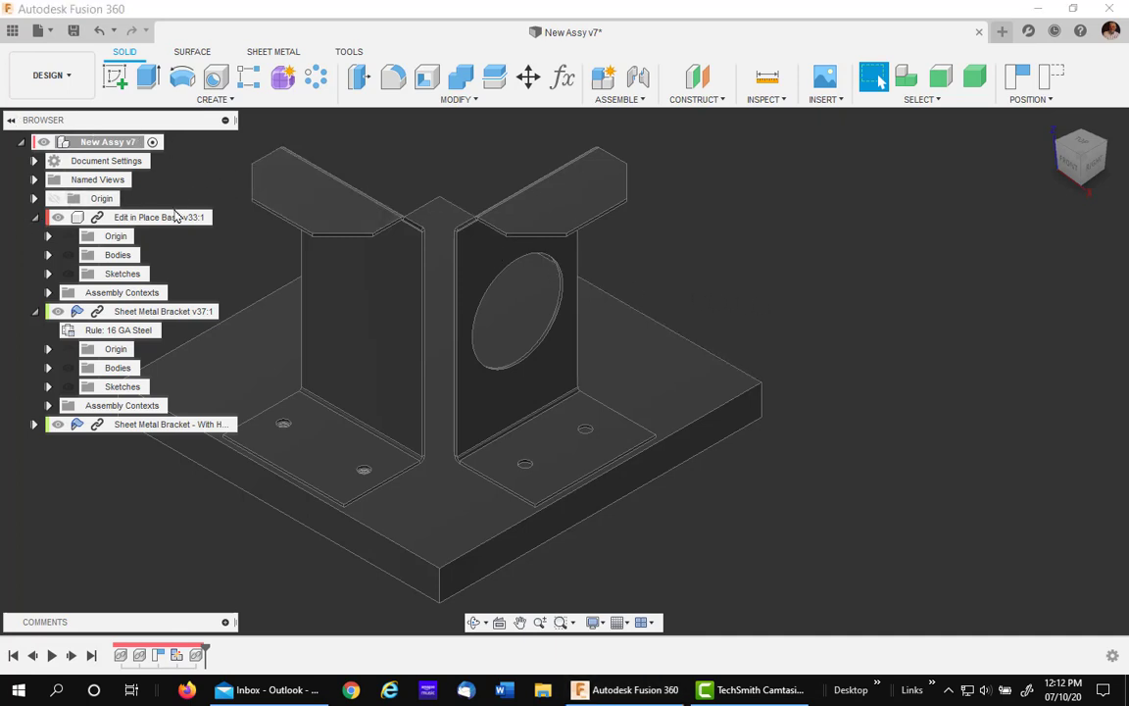
- Capture the brackets' moved positions, reopen the Base for in-place editing, and select its top face
left_click(218, 218)
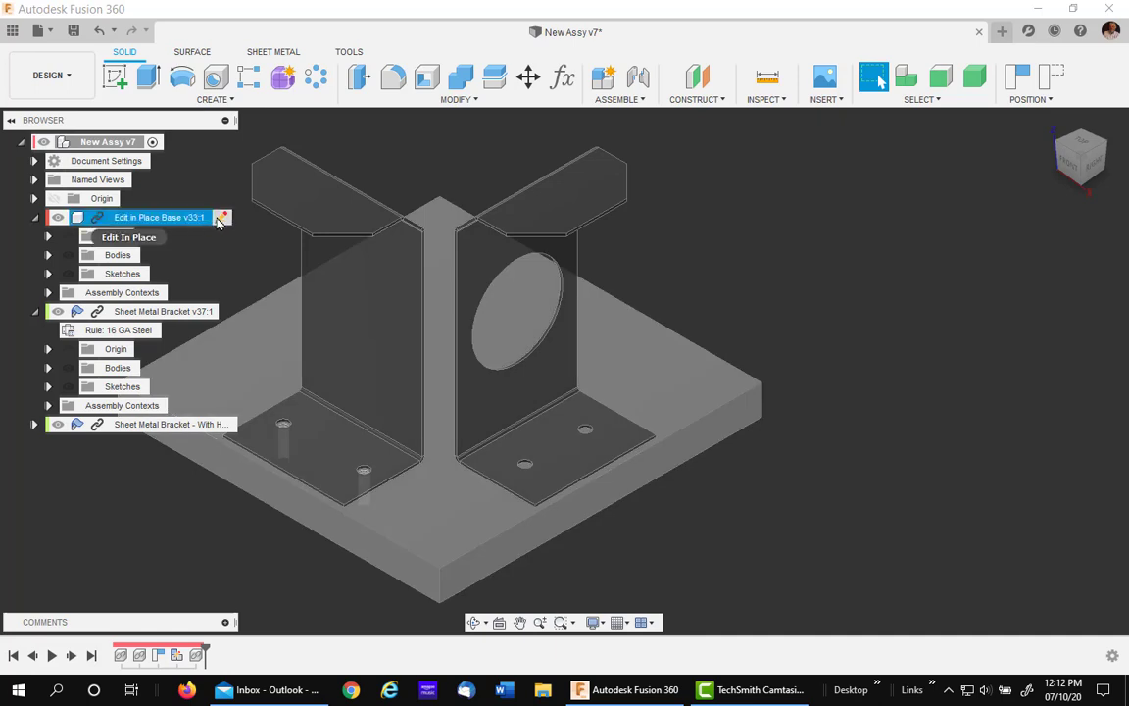
left_click(221, 218)
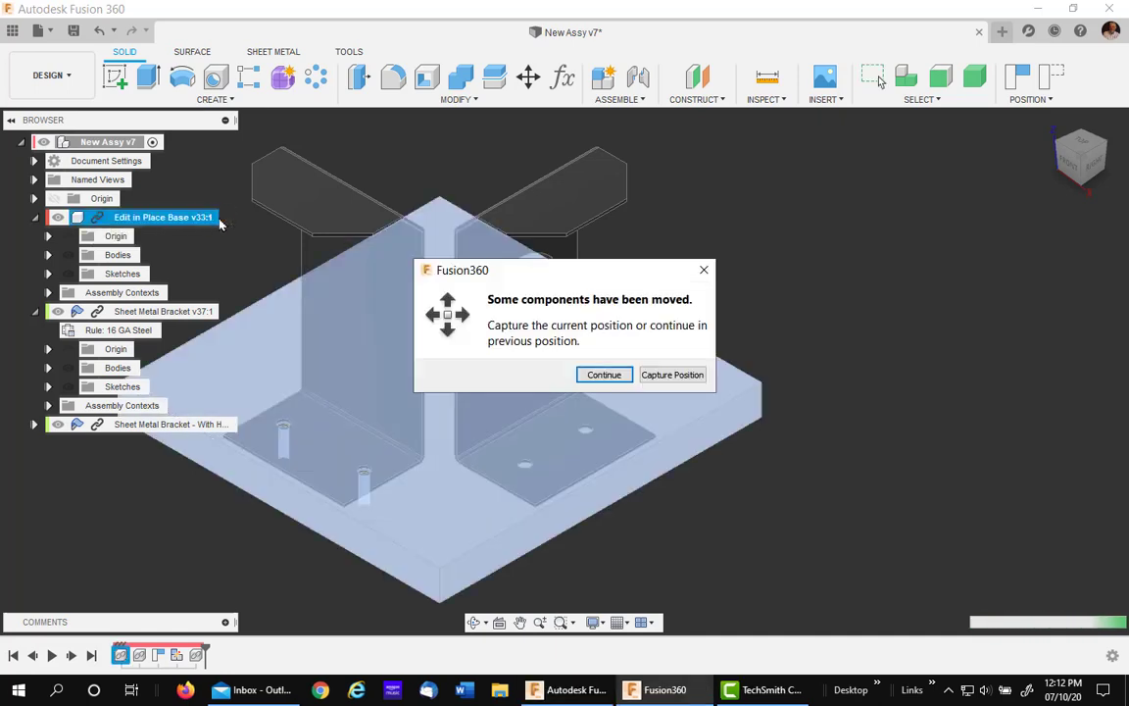
left_click(670, 376)
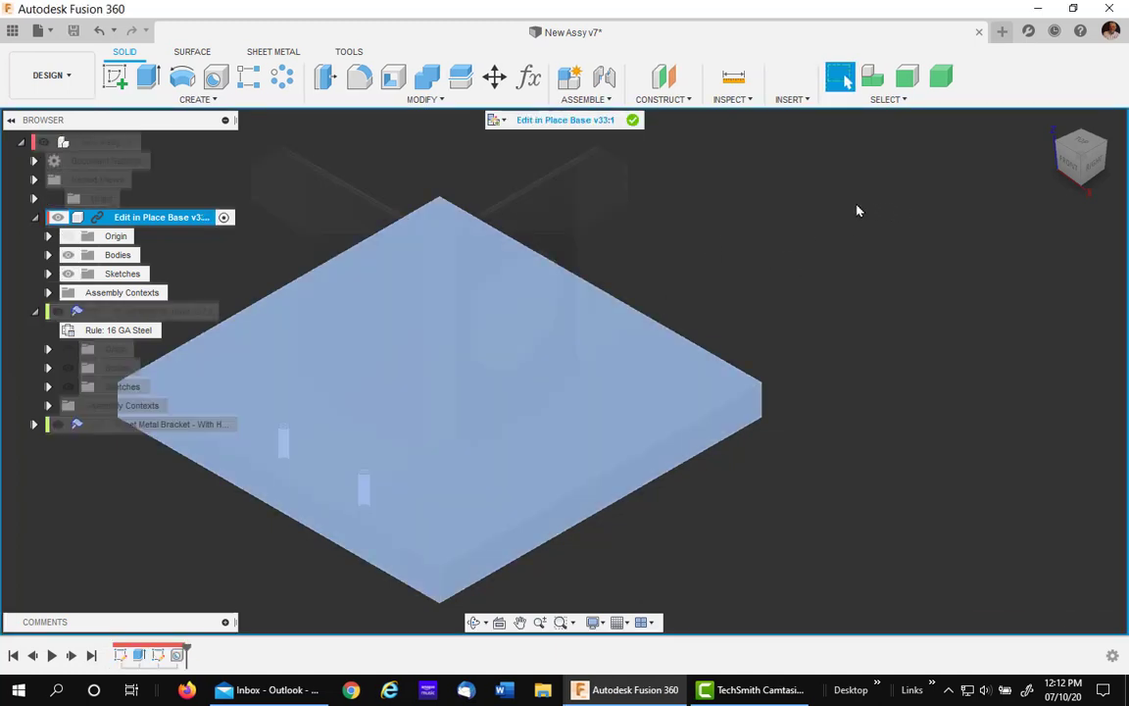
left_click(837, 219)
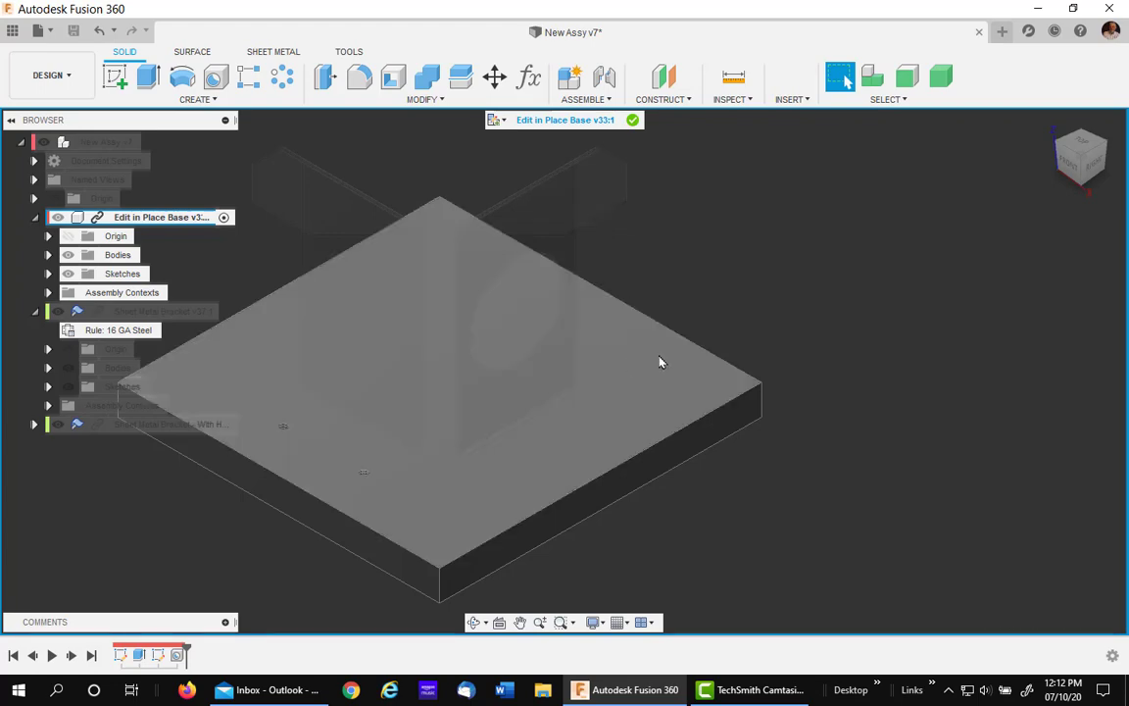
left_click(659, 363)
right_click(660, 361)
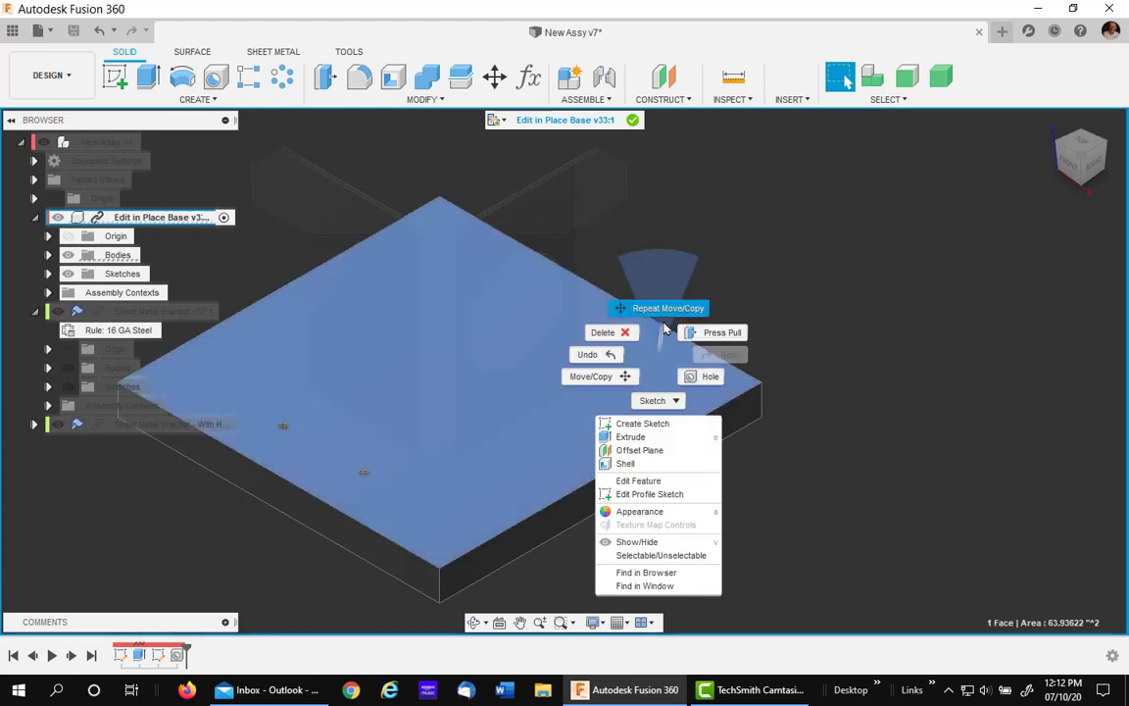
- Start a new sketch on the Base's top face and frame the plate in view
left_click(642, 423)
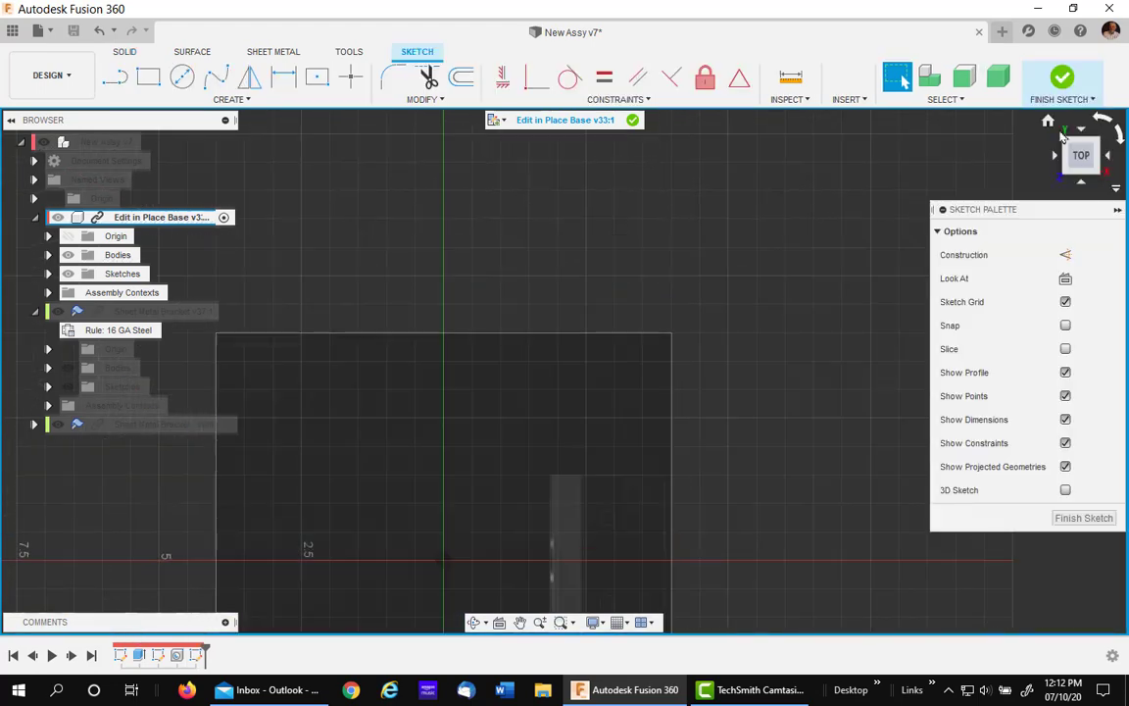
left_click(1049, 127)
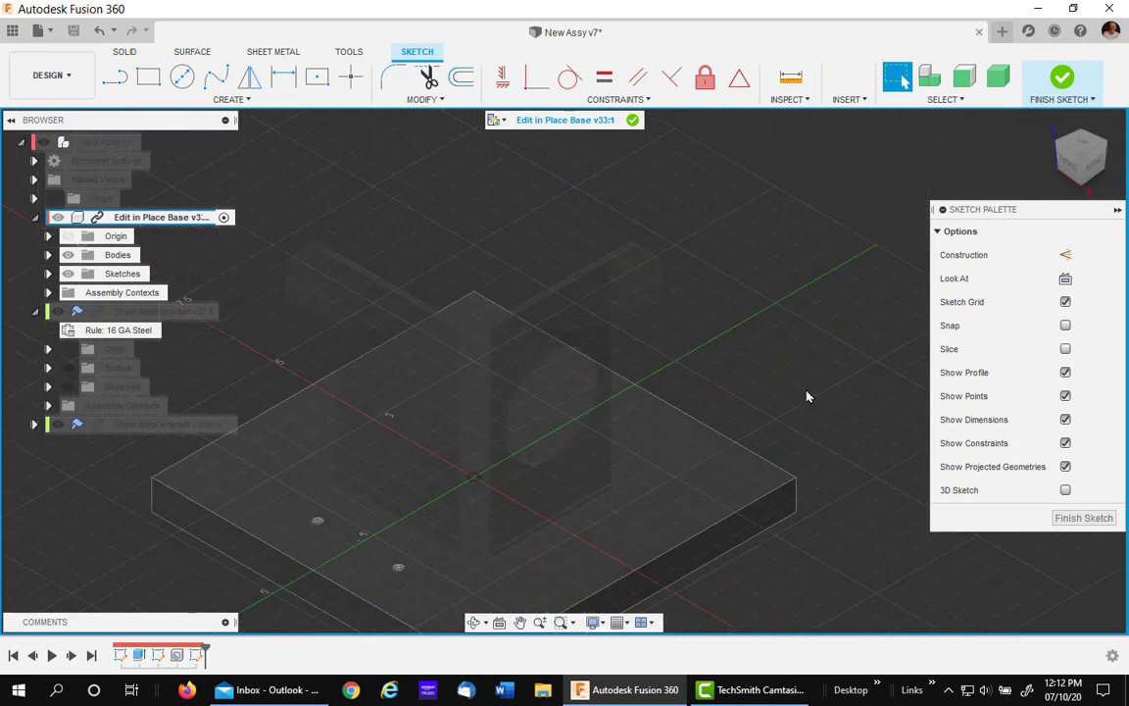
scroll(802, 373, "up", 3)
middle_click_drag(799, 358, 796, 241)
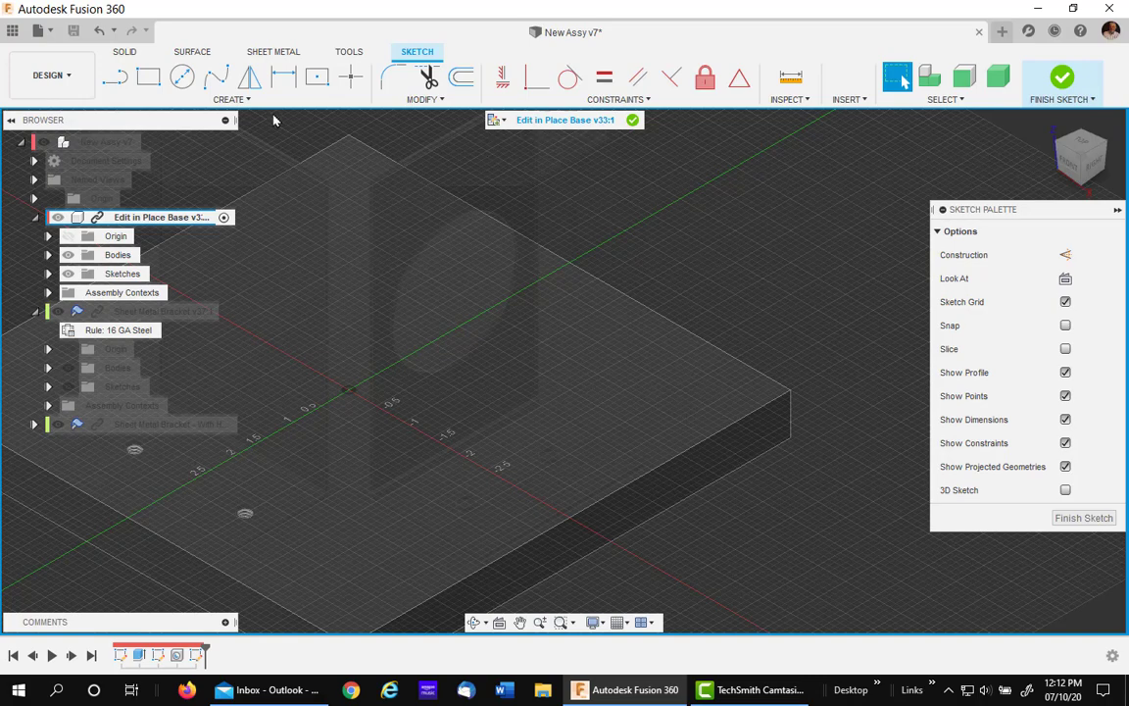
- Project the hole bracket's two hole edges into the sketch
left_click(228, 99)
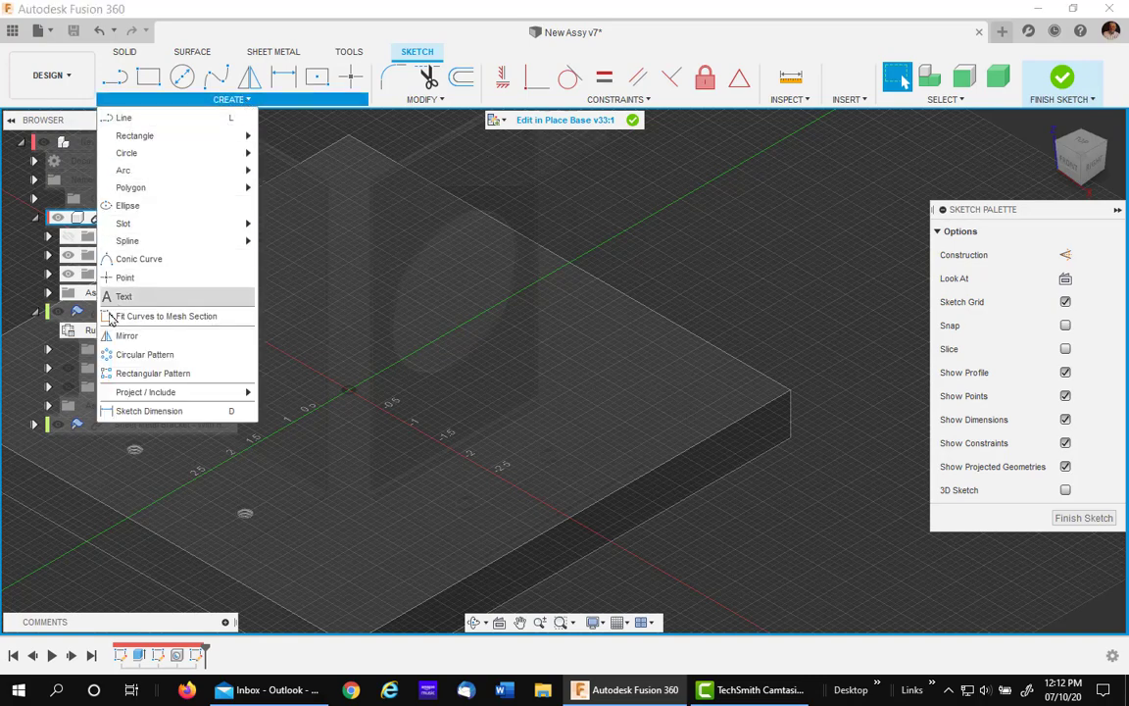
mouse_move(151, 392)
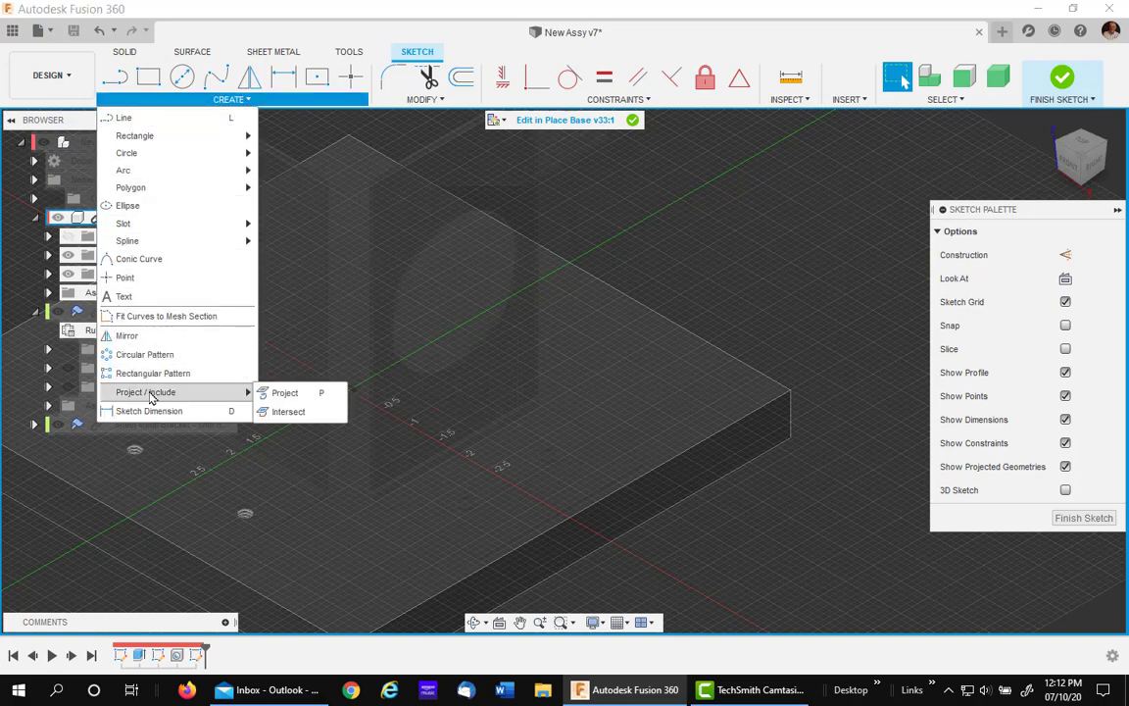
left_click(286, 393)
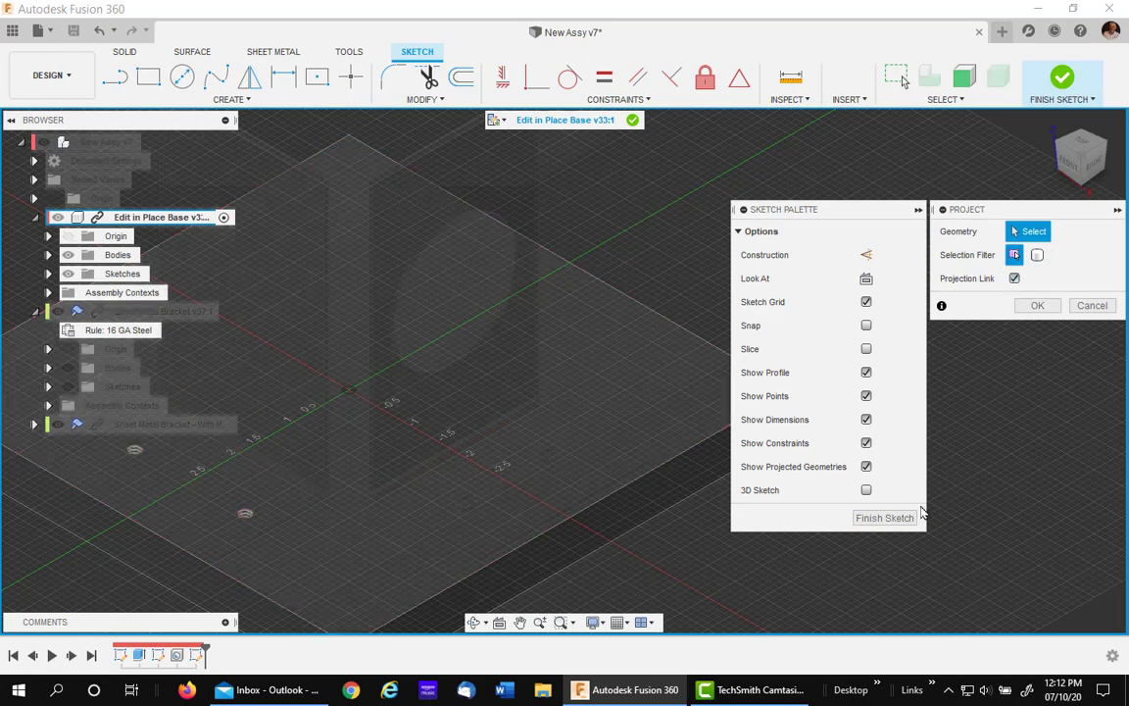
scroll(529, 482, "up", 5)
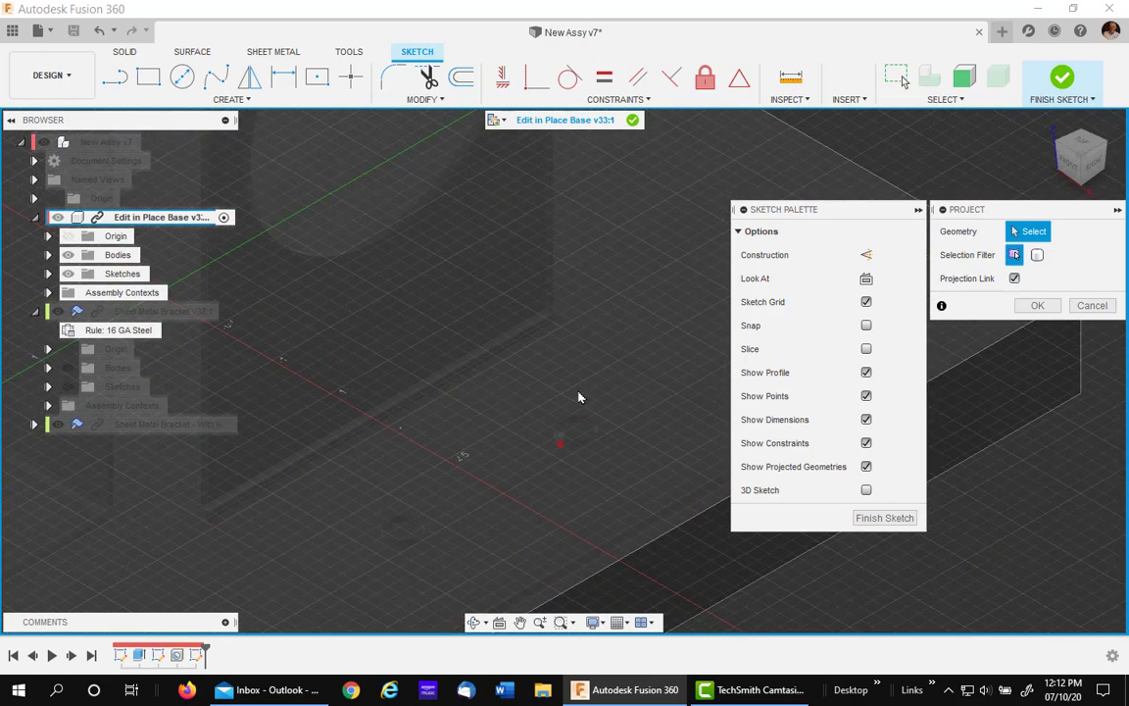
left_click(578, 442)
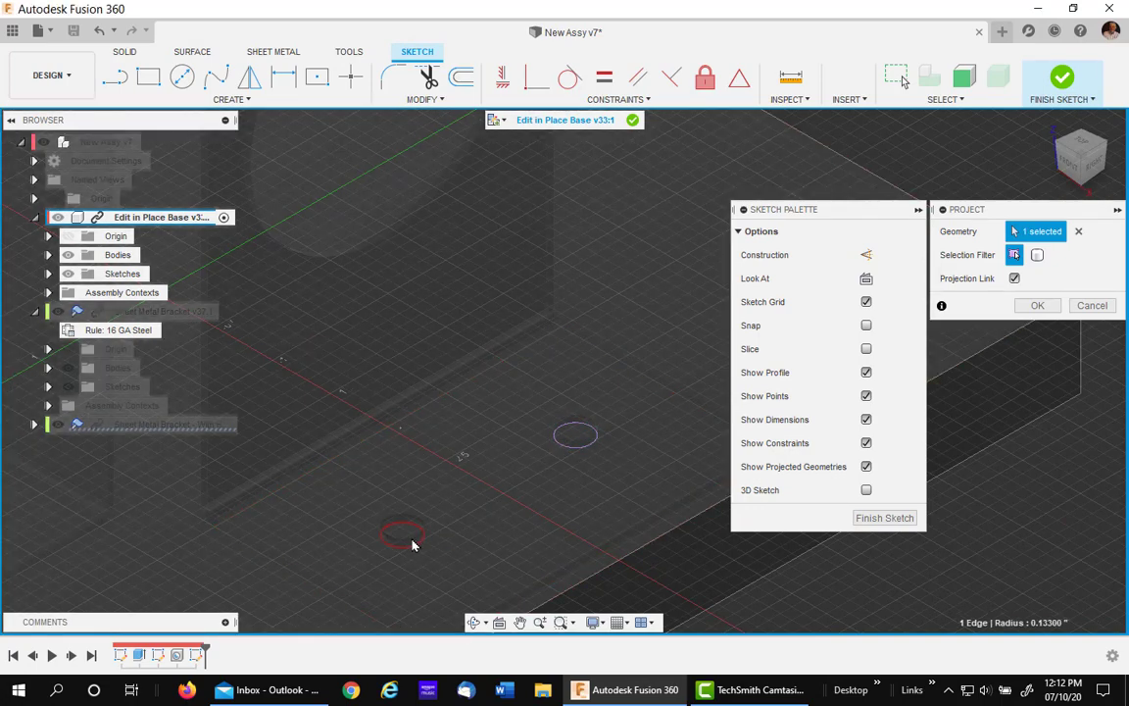
left_click(415, 543)
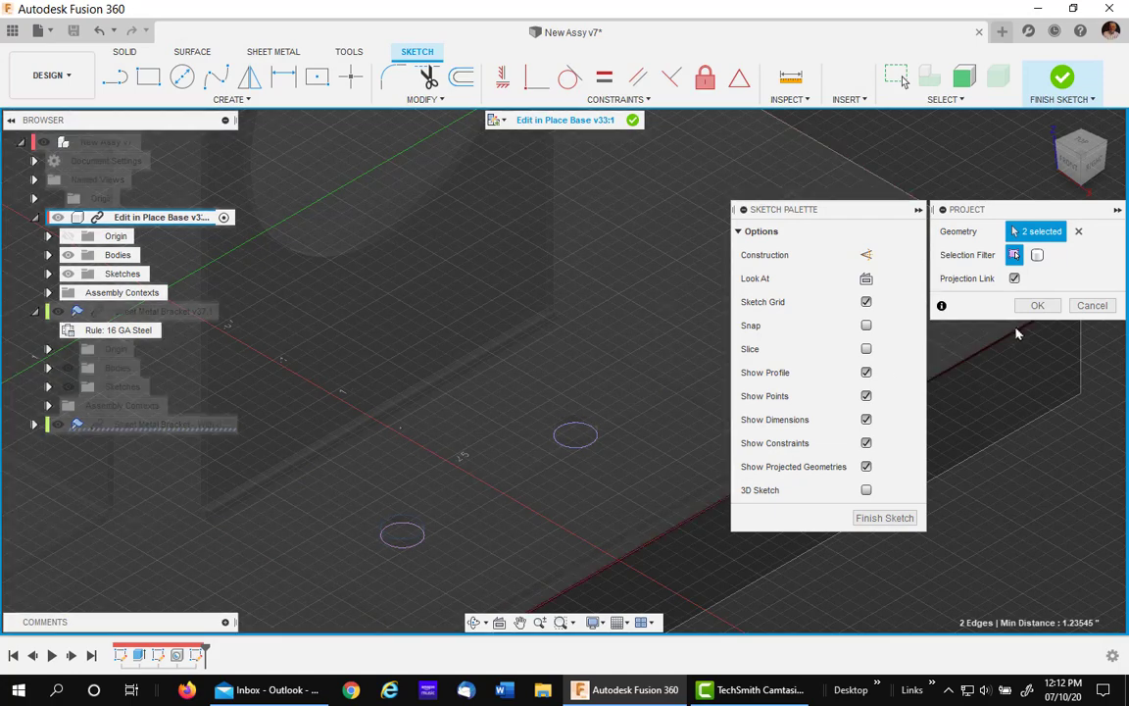
left_click(1036, 305)
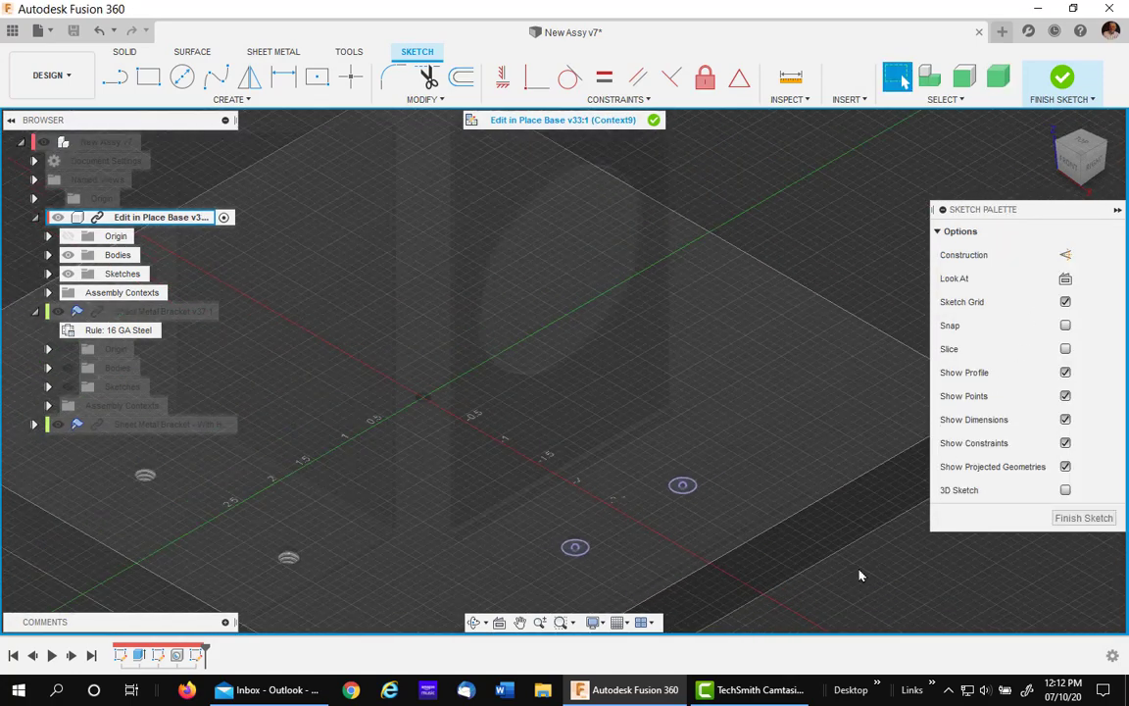
- Finish the sketch and add two 1/4-20 UNC tapped holes with All extents at the projected points
left_click(1059, 77)
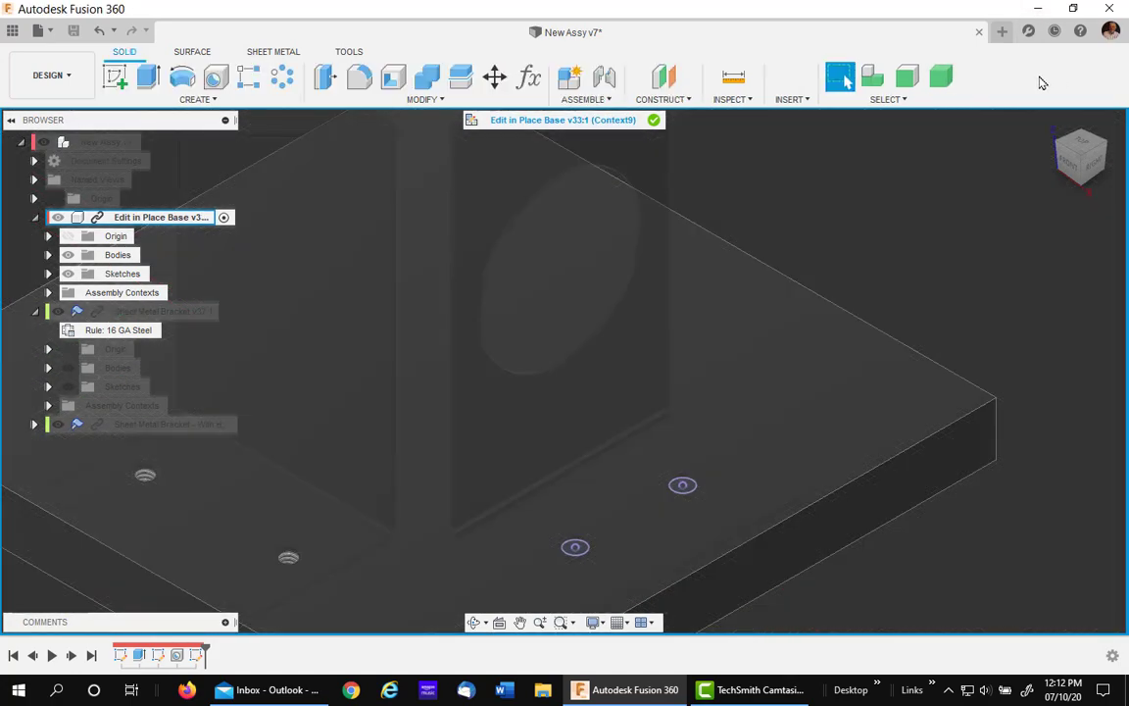
left_click(215, 81)
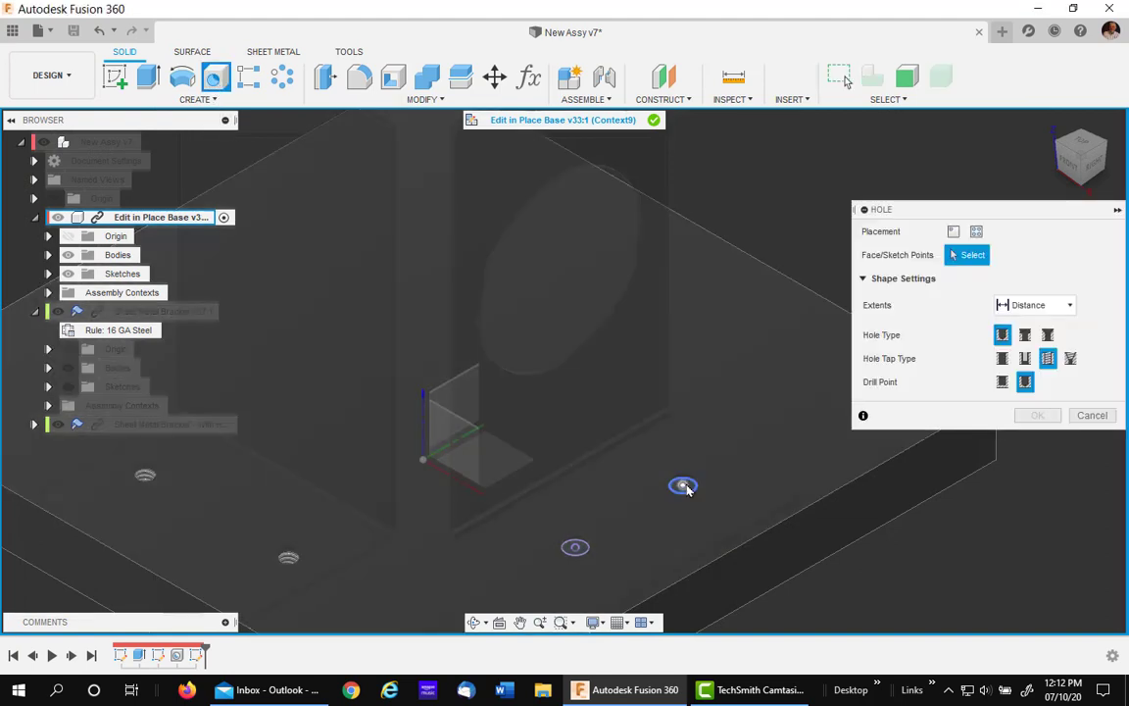
left_click(683, 487)
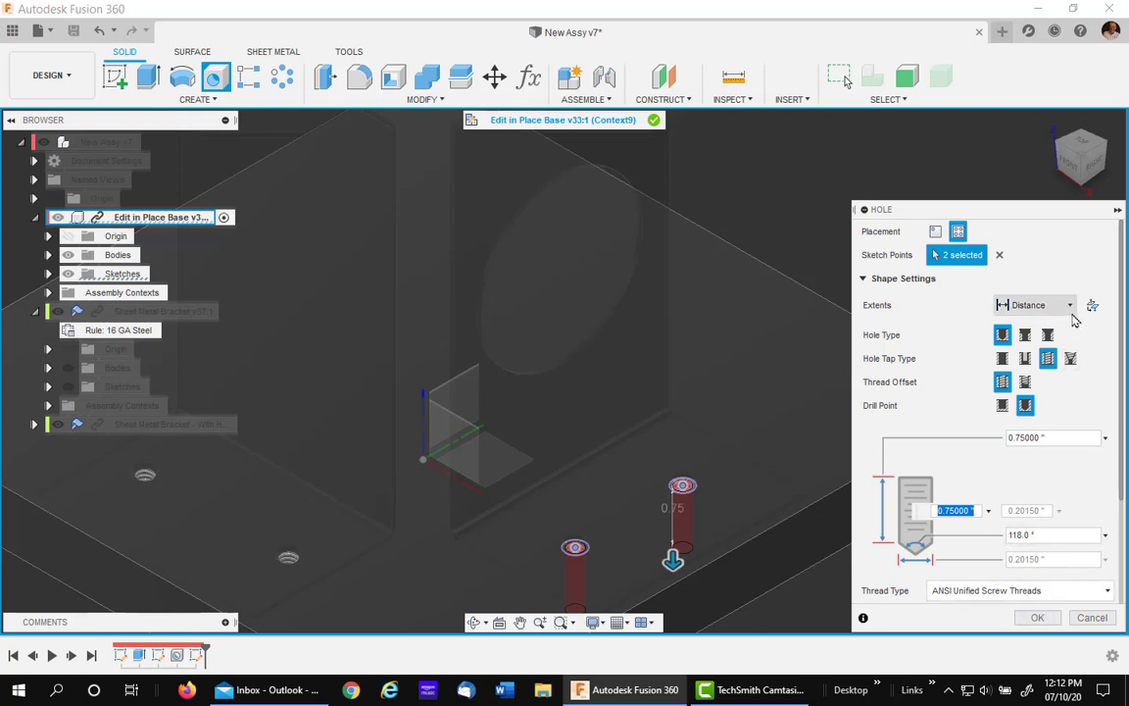
left_click(1066, 306)
left_click(1009, 363)
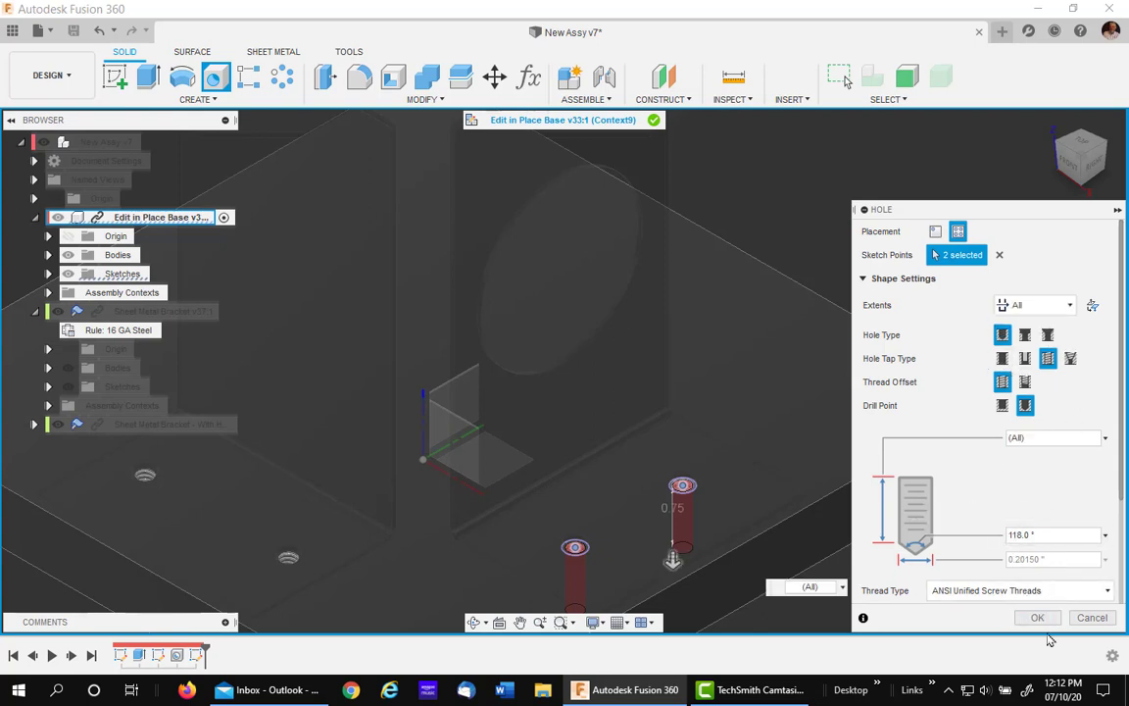
scroll(1019, 588, "down", 2)
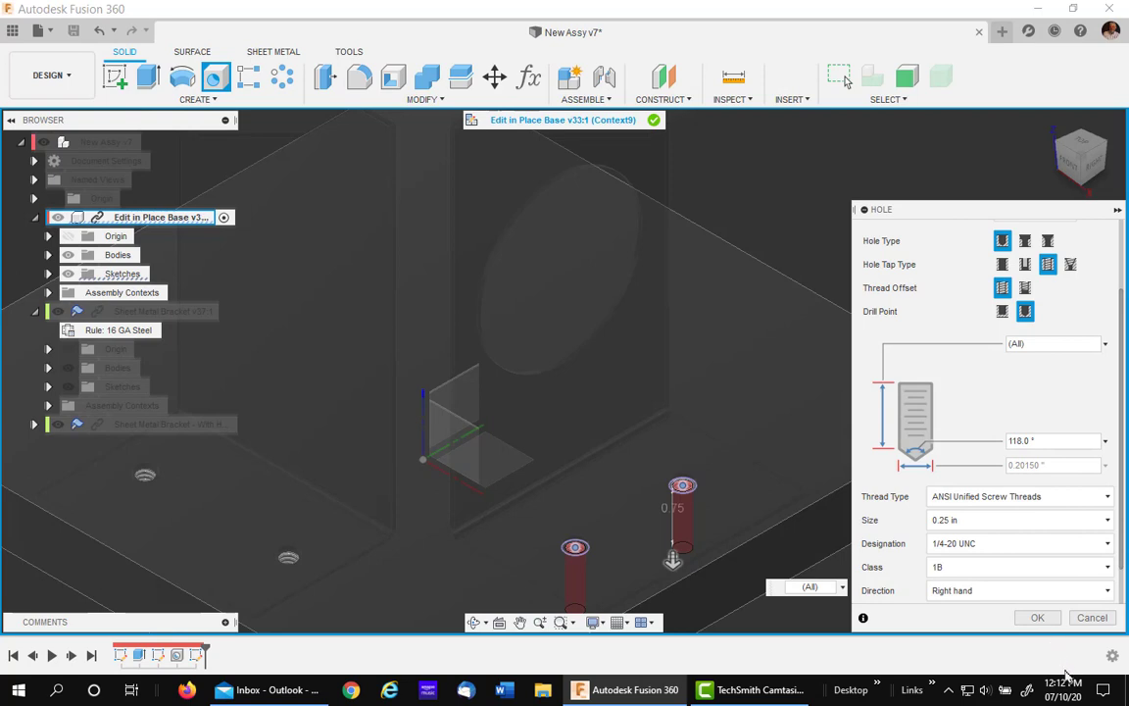
left_click(1037, 617)
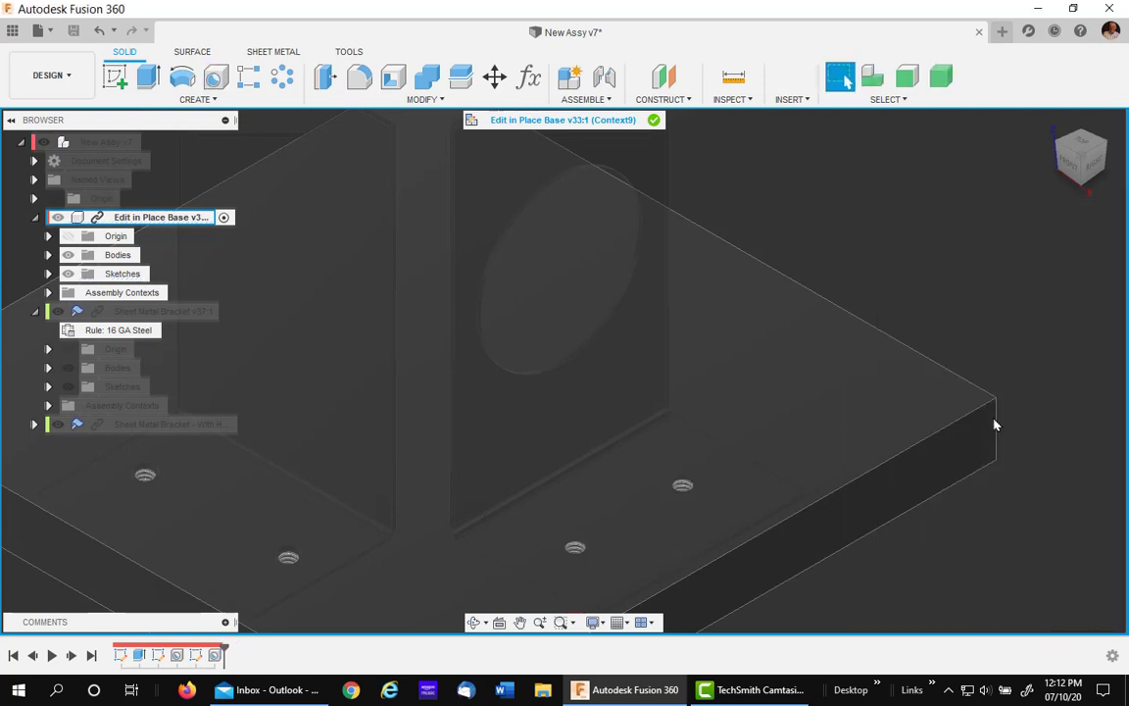
middle_click_drag(877, 237, 939, 202)
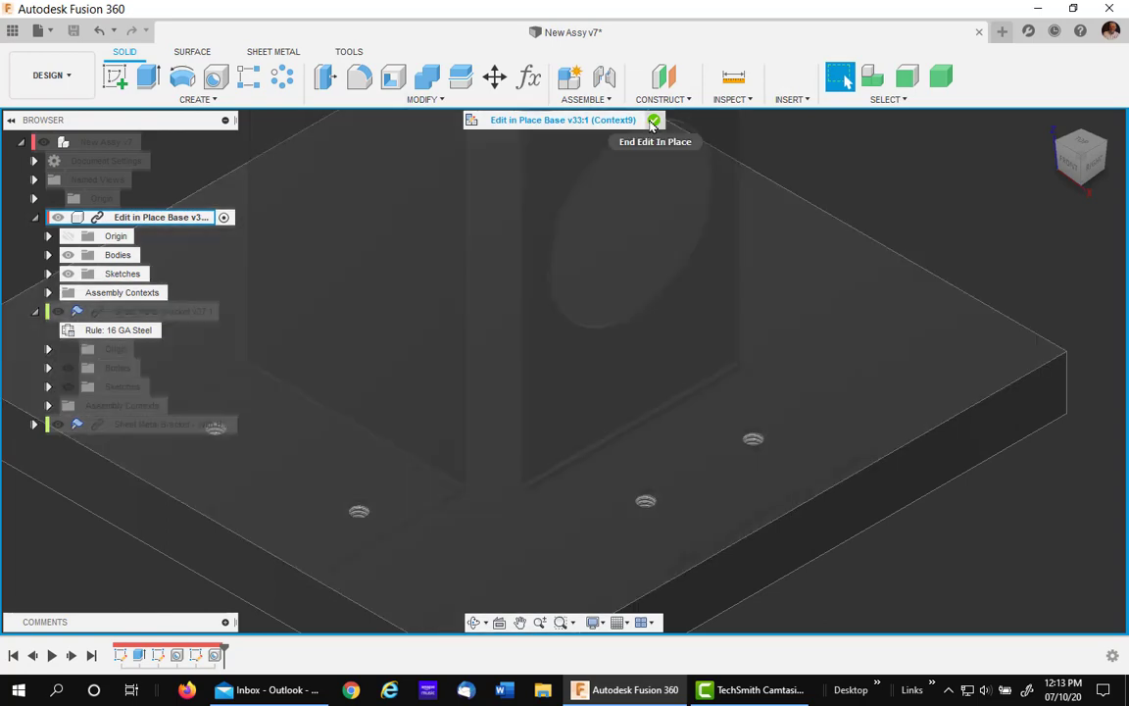
- End the Base's in-place edit to return to the full New Assy assembly
left_click(653, 122)
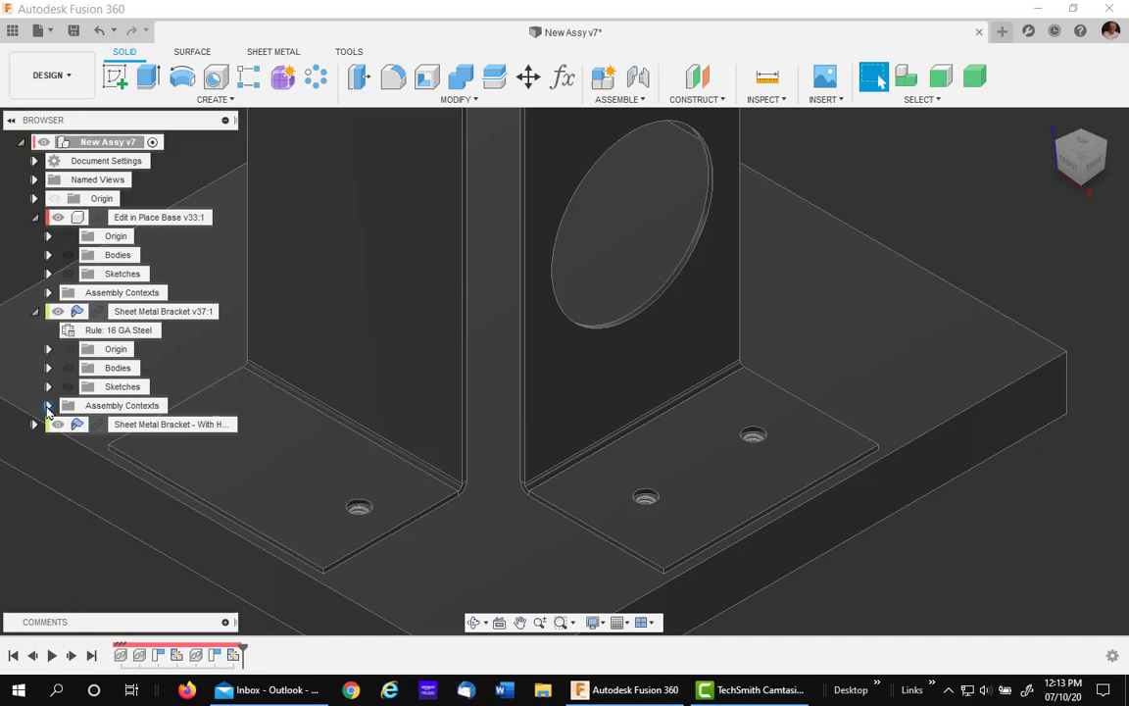
- Show Body1 under the Base's Context8 and Context9, then activate Sheet Metal Bracket - With Hole
left_click(47, 406)
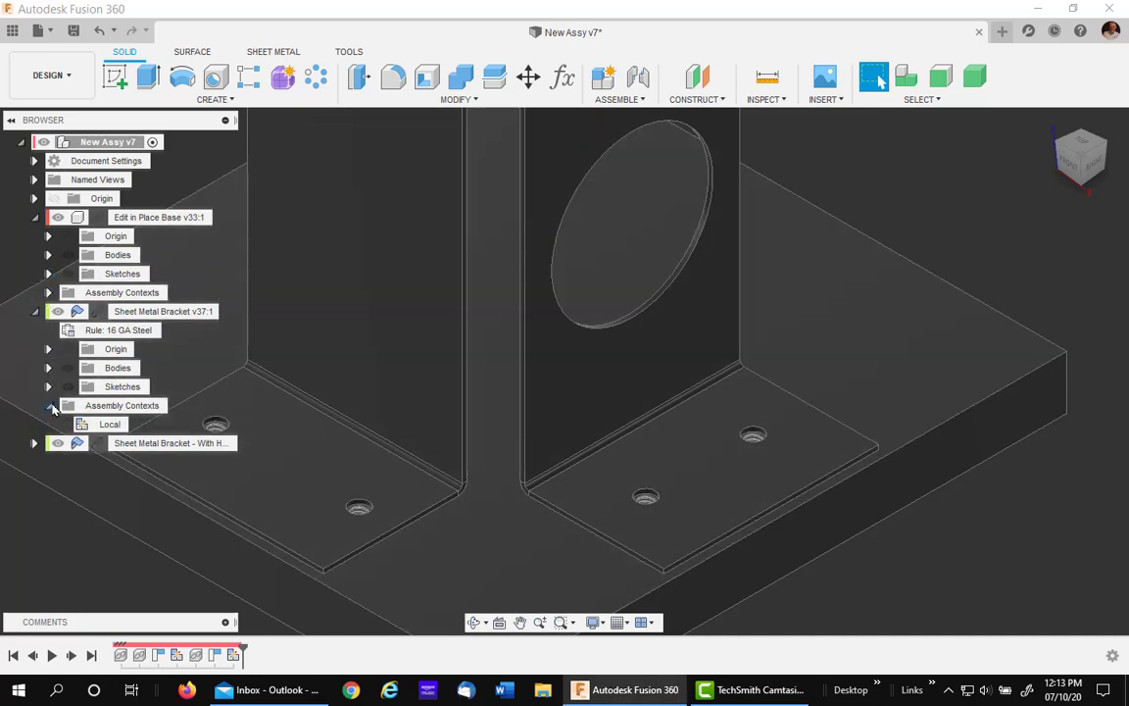
left_click(48, 405)
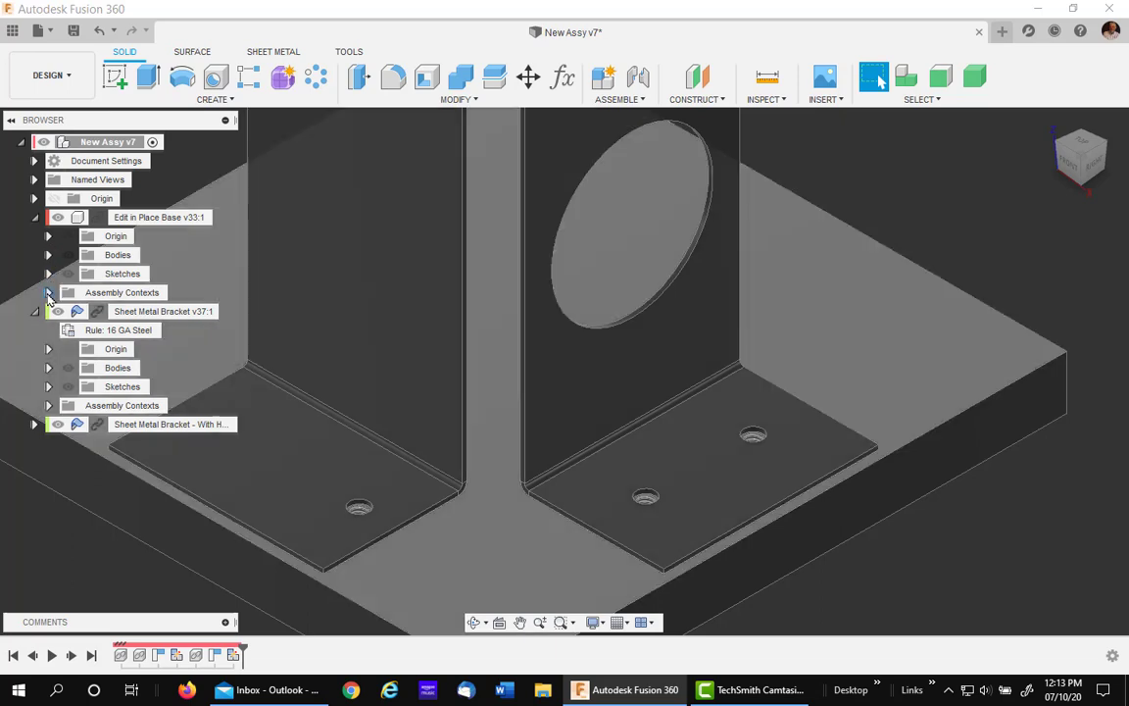
left_click(48, 293)
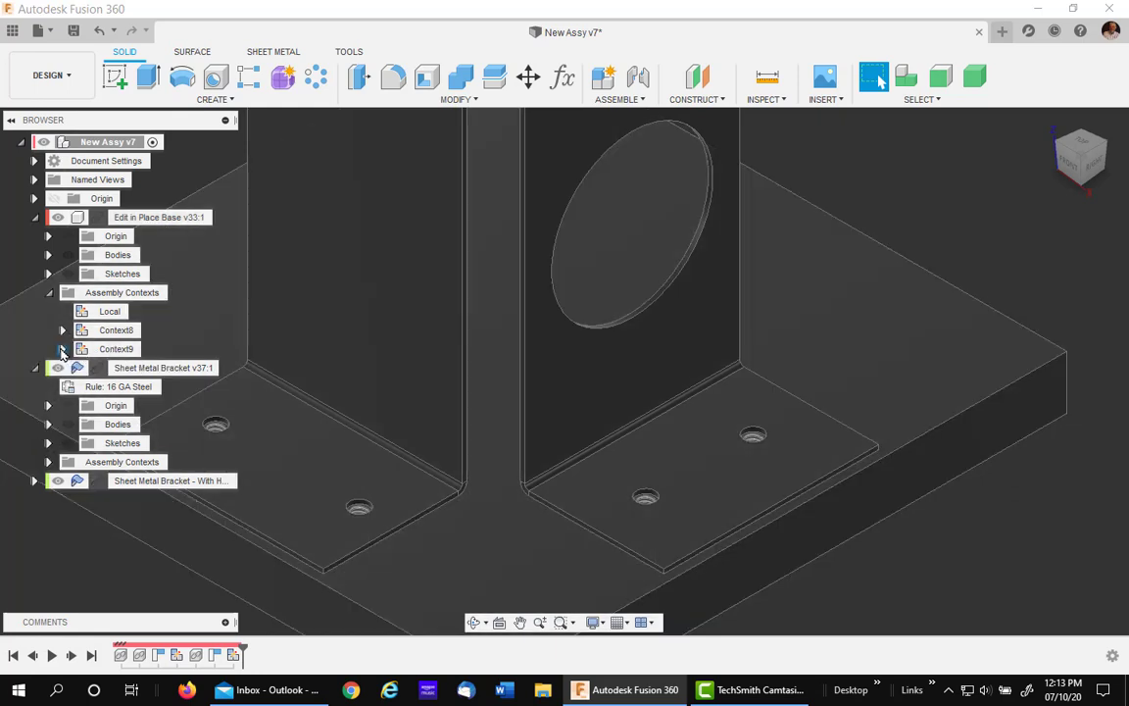
left_click(62, 349)
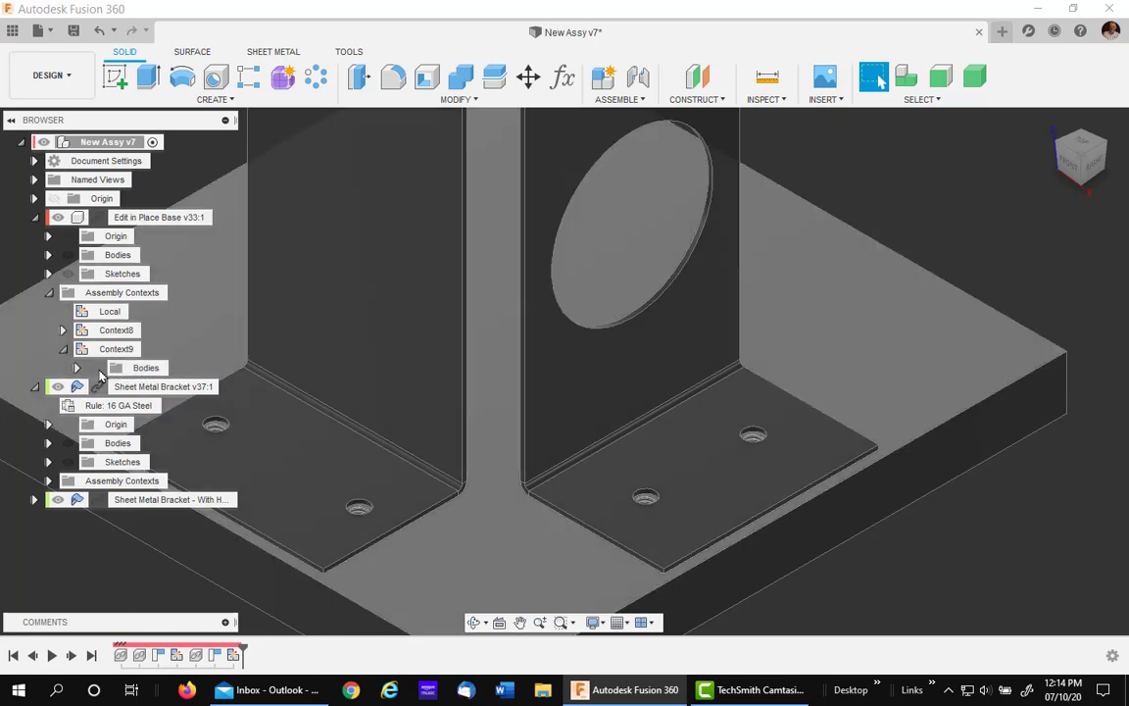
left_click(77, 368)
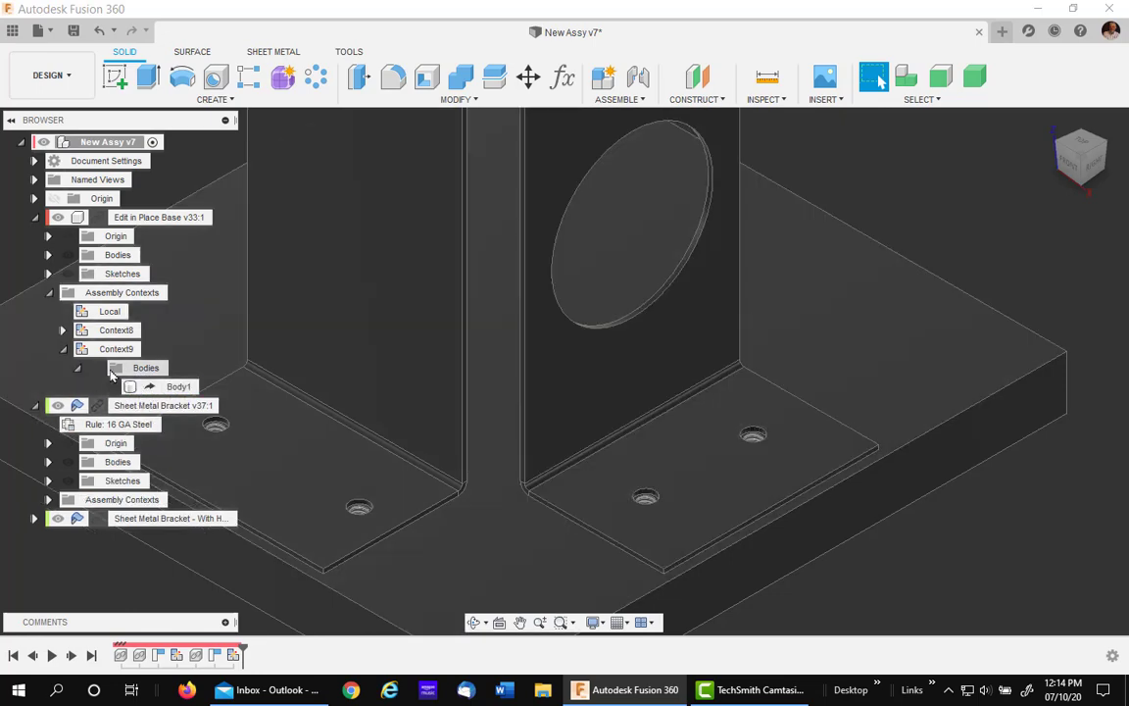
left_click(62, 331)
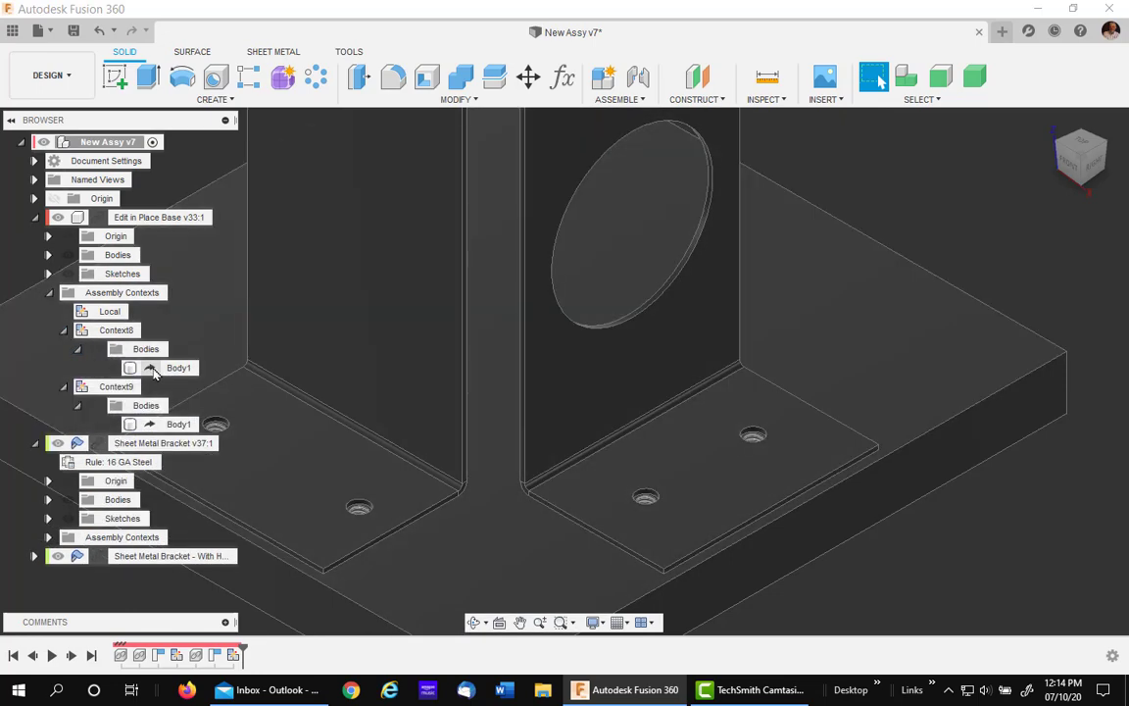
left_click(154, 370)
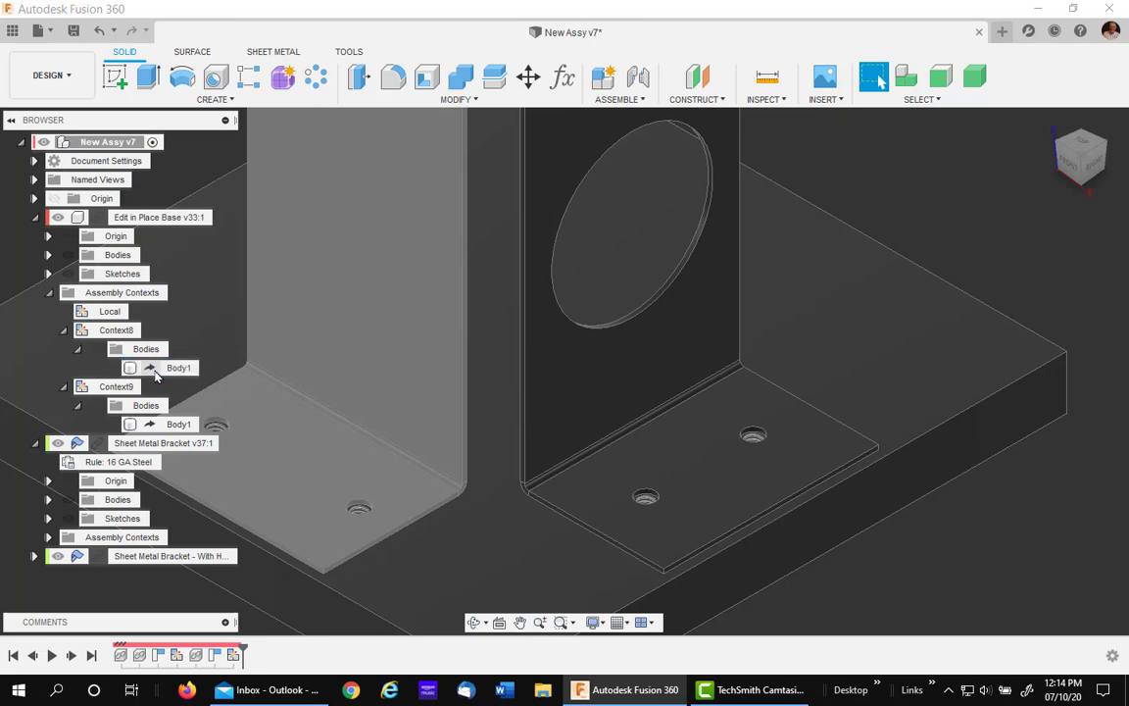
key("Escape")
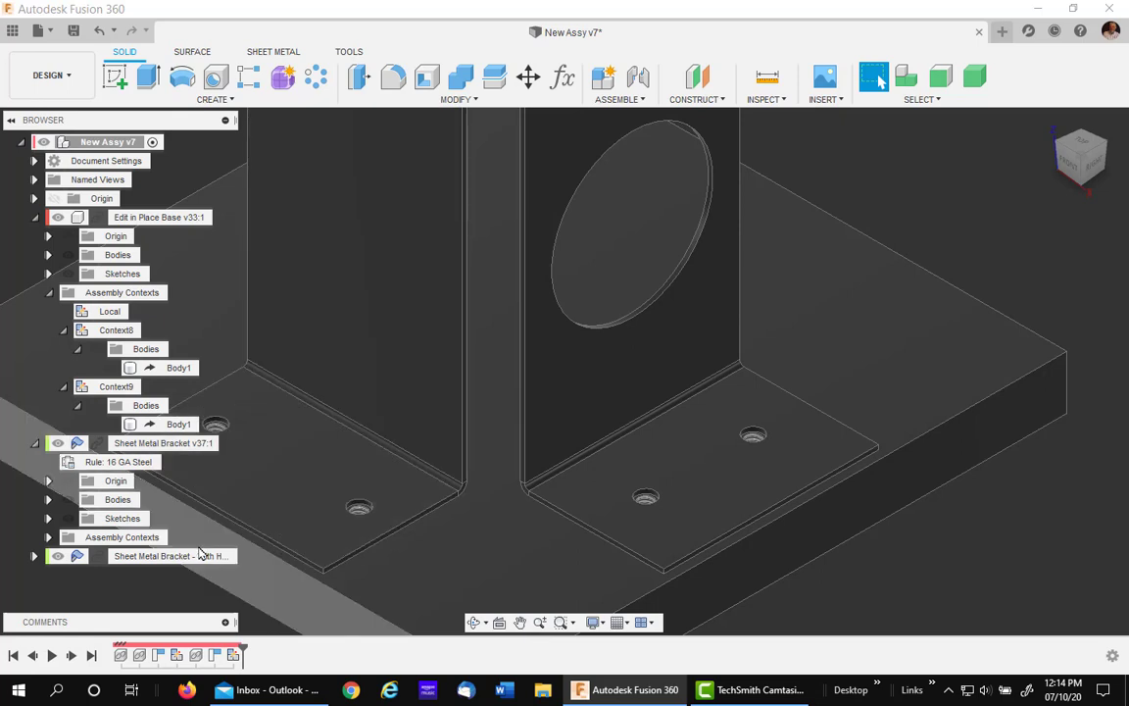
left_click(222, 556)
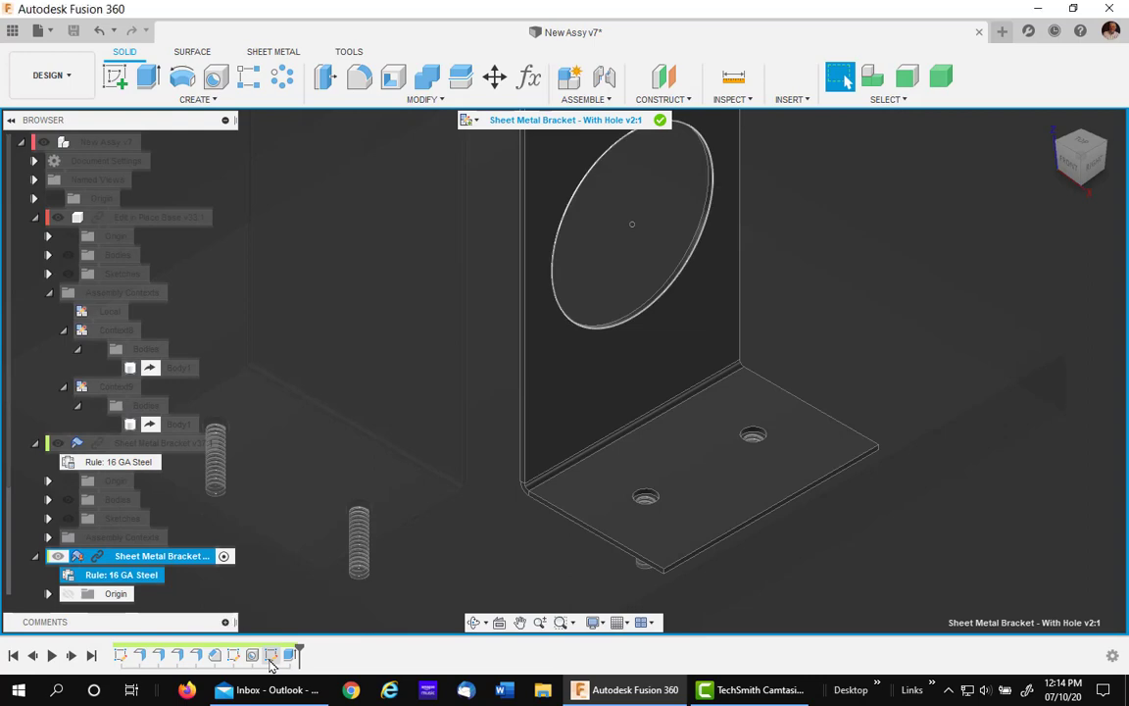
- Change the hole bracket's Sketch8 flange dimension from 1.50 to 1.25 and finish the sketch
right_click(271, 658)
left_click(305, 502)
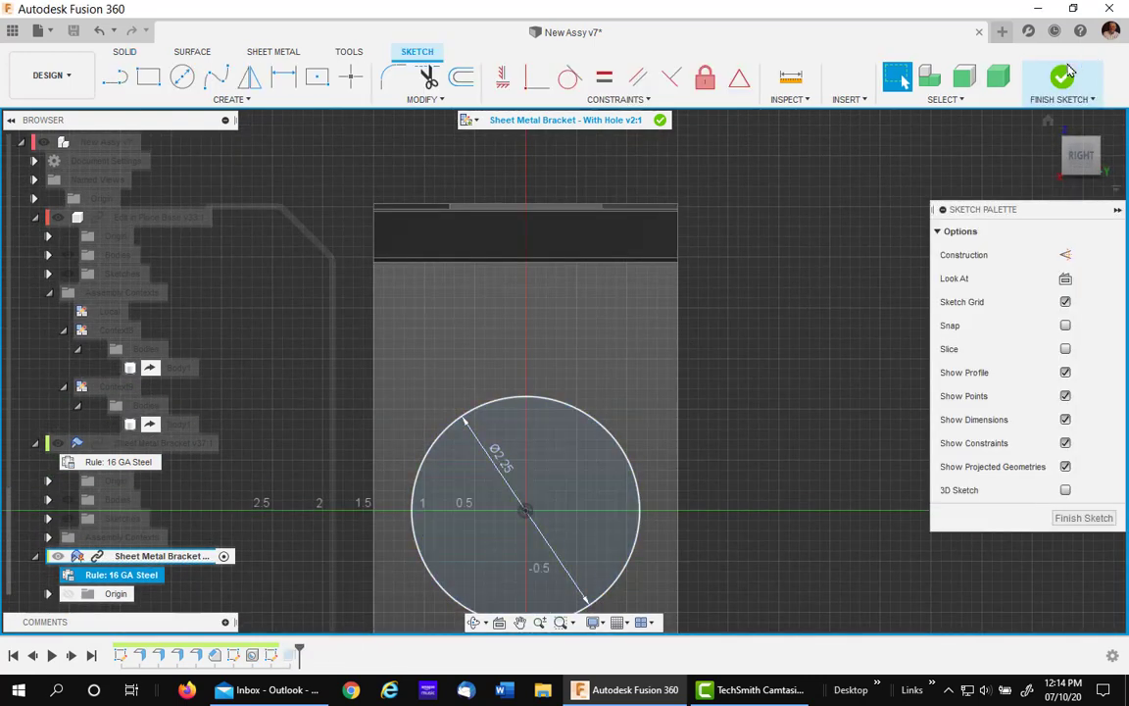
left_click(1062, 79)
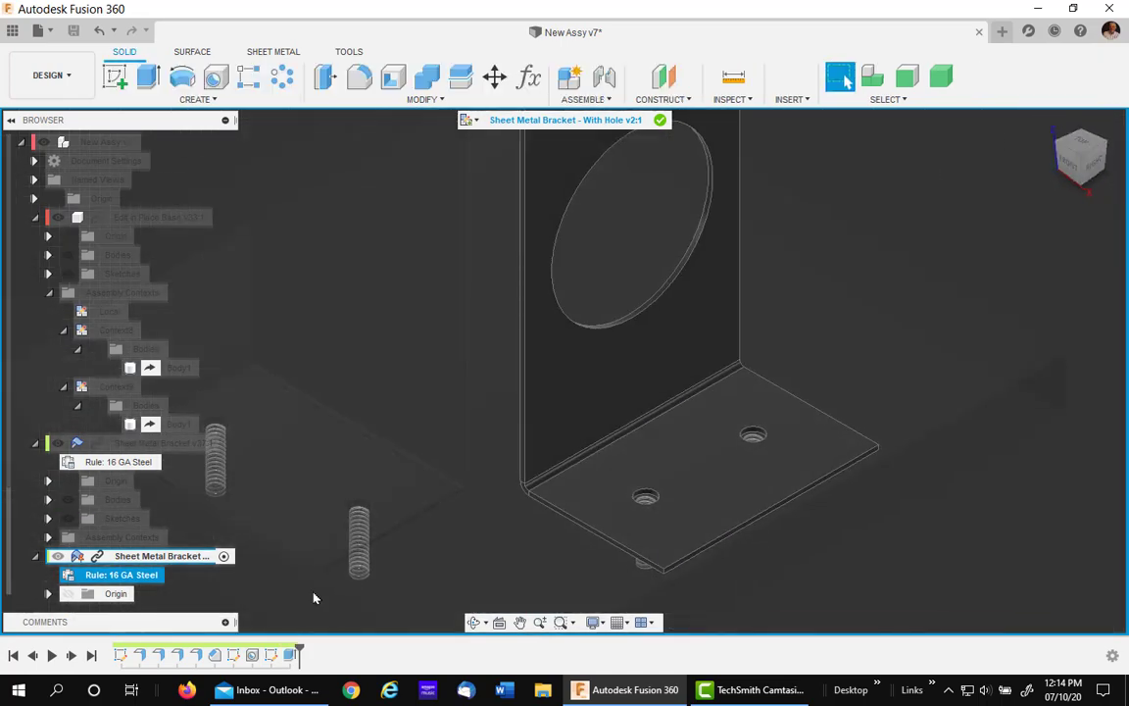
right_click(233, 655)
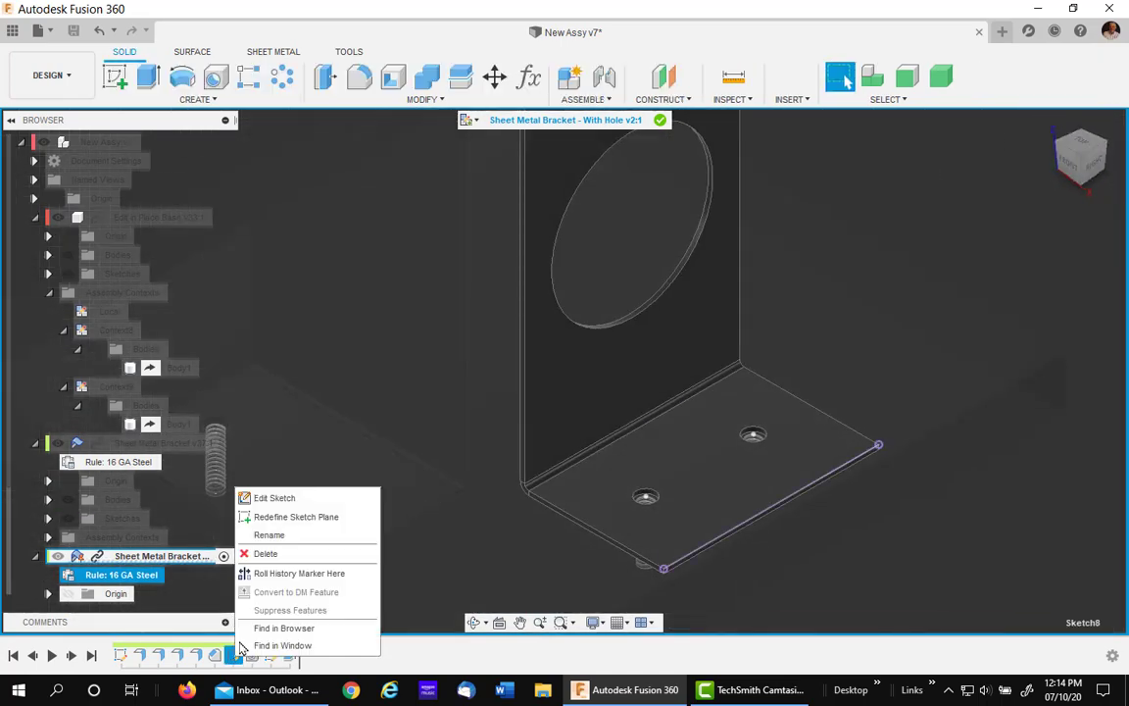
left_click(276, 496)
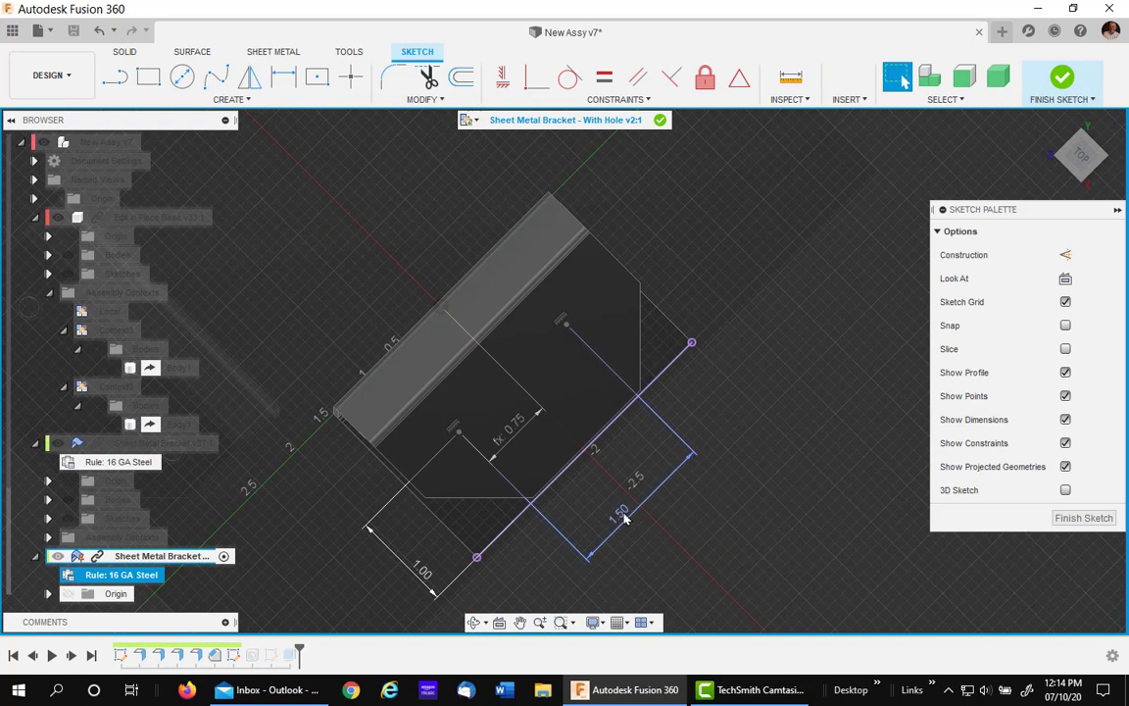
double_click(626, 517)
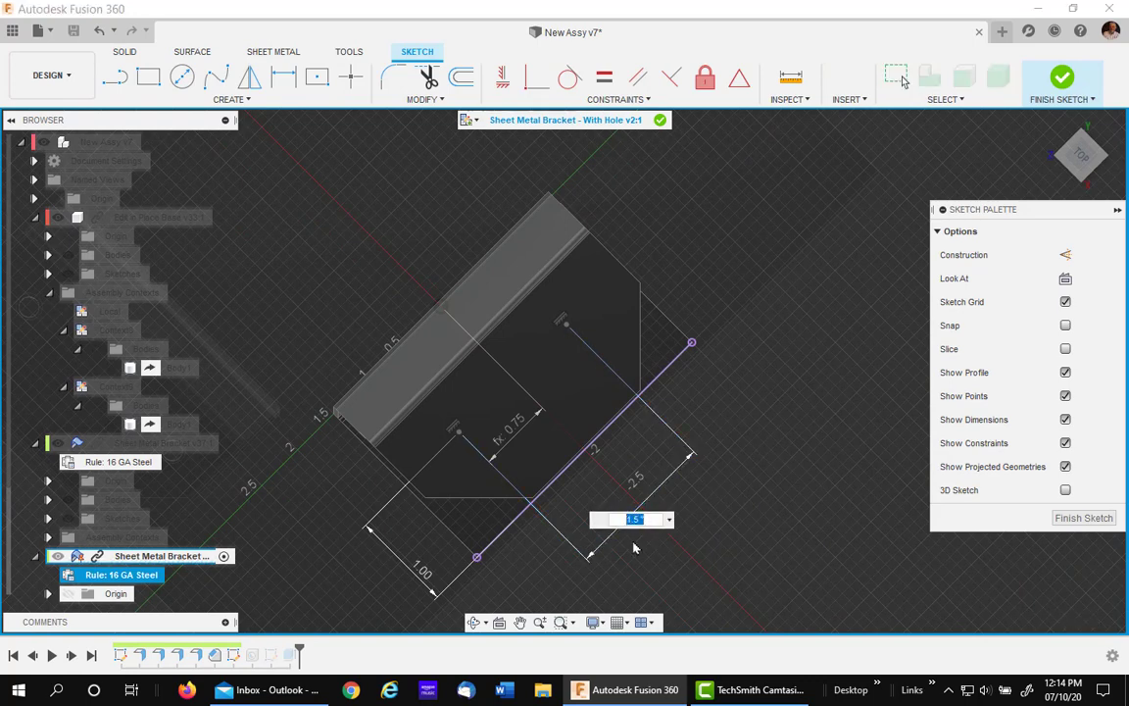
type("1.25")
key("Return")
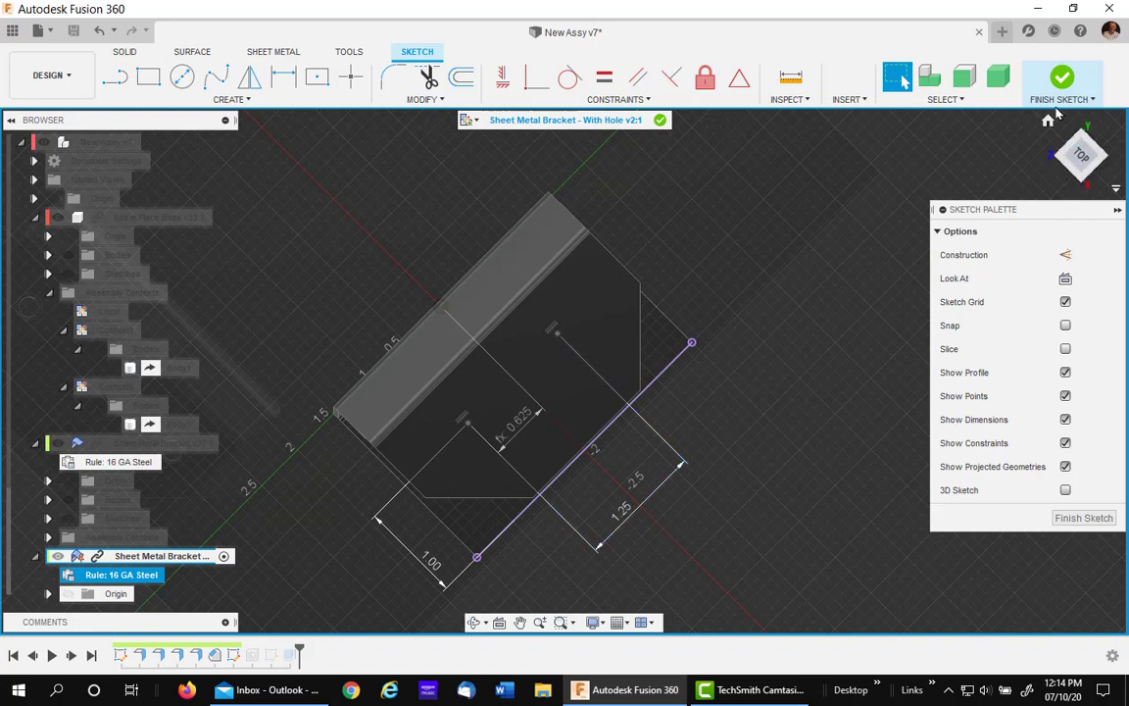
left_click(1061, 80)
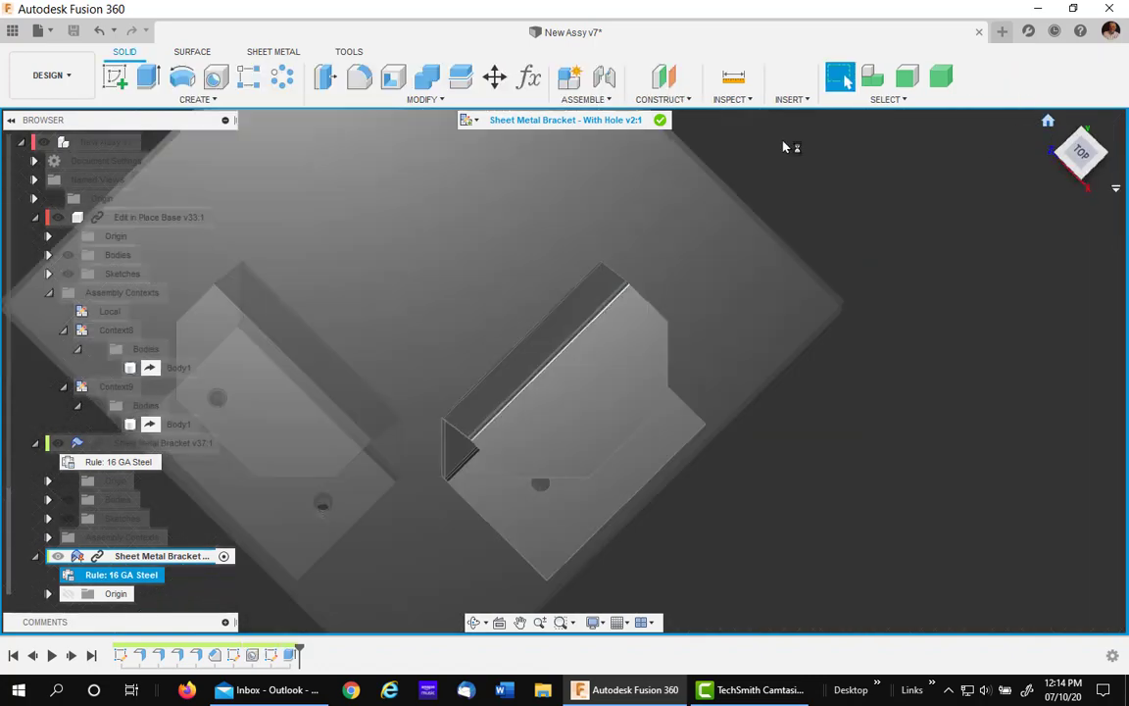
- Stop editing the bracket in place, zoom in on the offset flange holes, and select out-of-date Context9
left_click(660, 120)
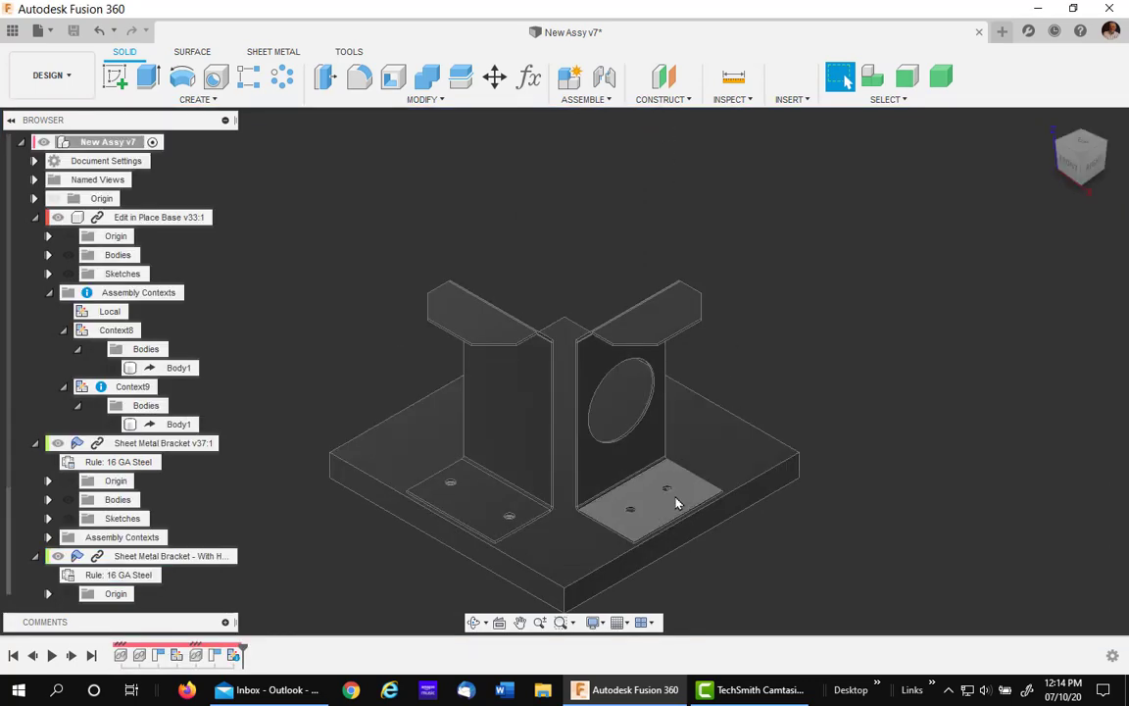
scroll(676, 503, "up", 5)
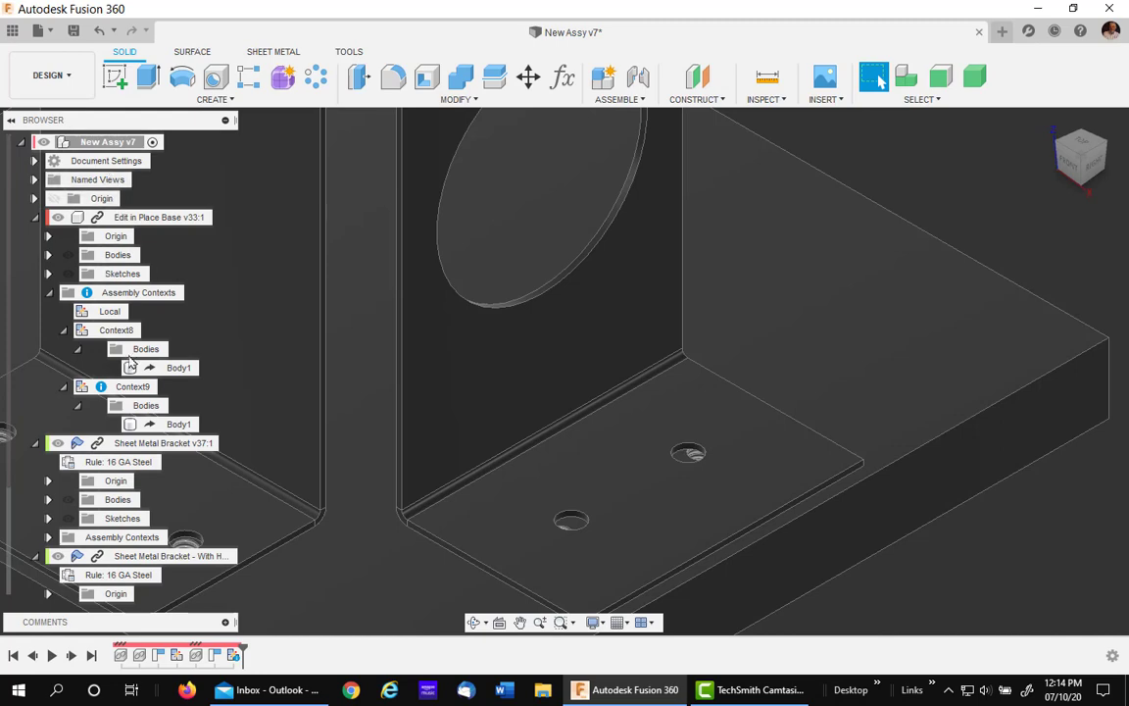
scroll(607, 512, "up", 1)
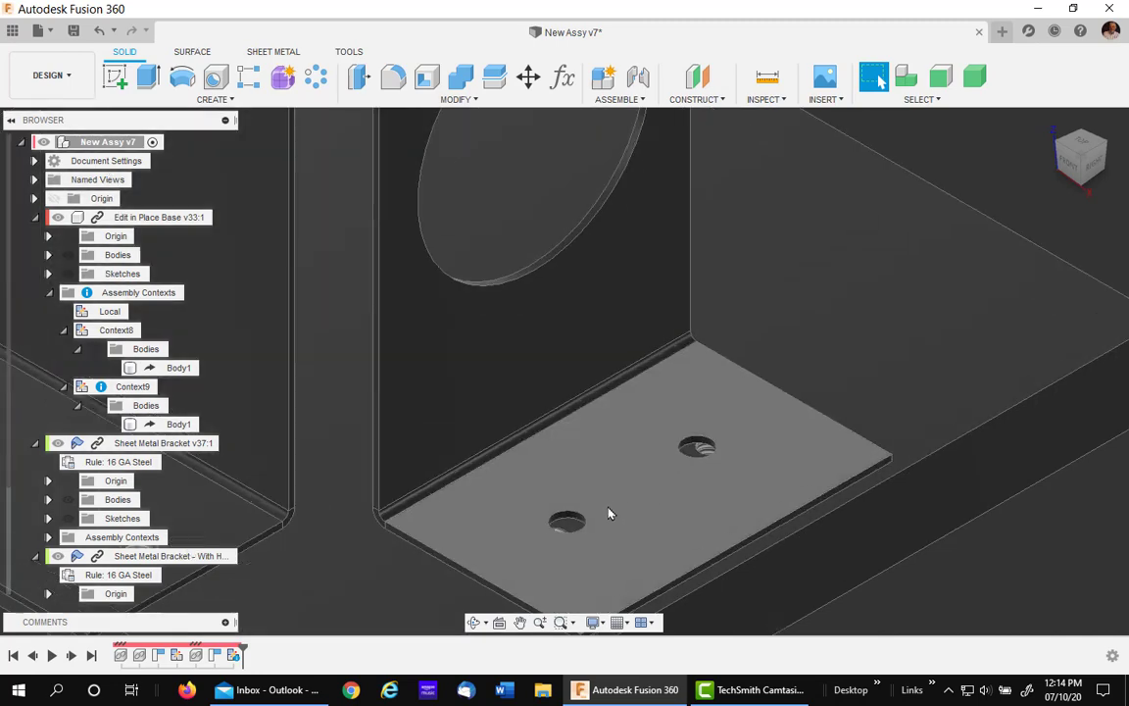
scroll(608, 513, "up", 1)
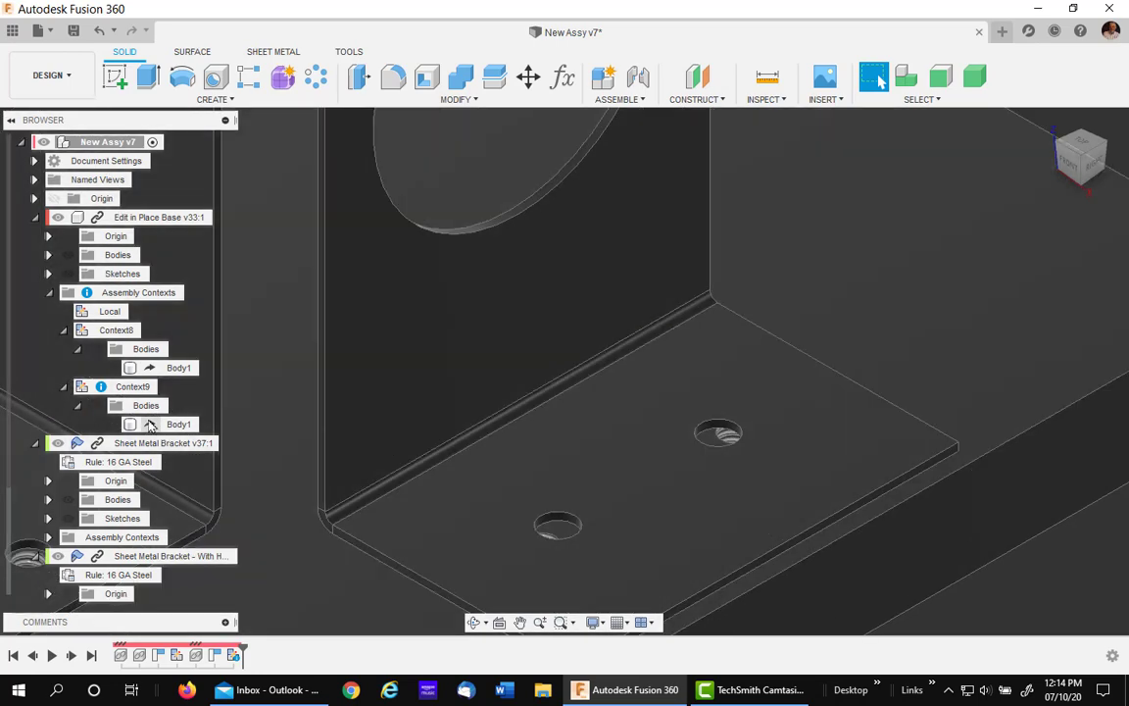
mouse_move(104, 390)
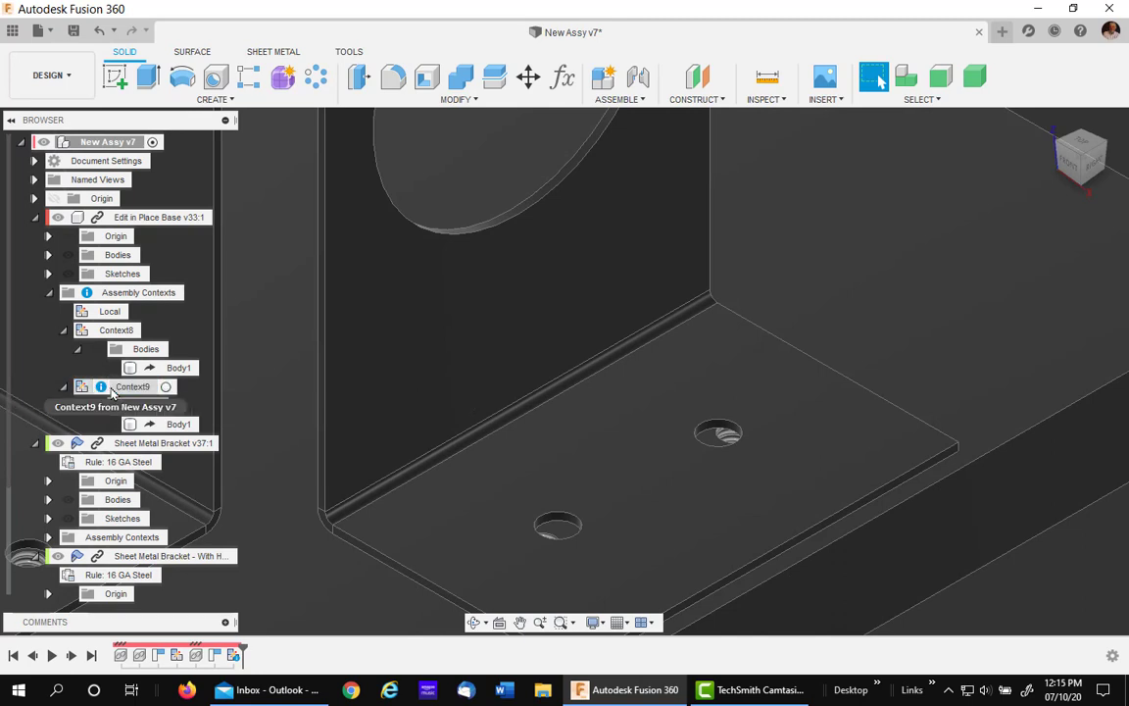
left_click(115, 388)
- Synchronize Context9, save New Assy as a new version, and switch to Practice Assembly v1
right_click(114, 389)
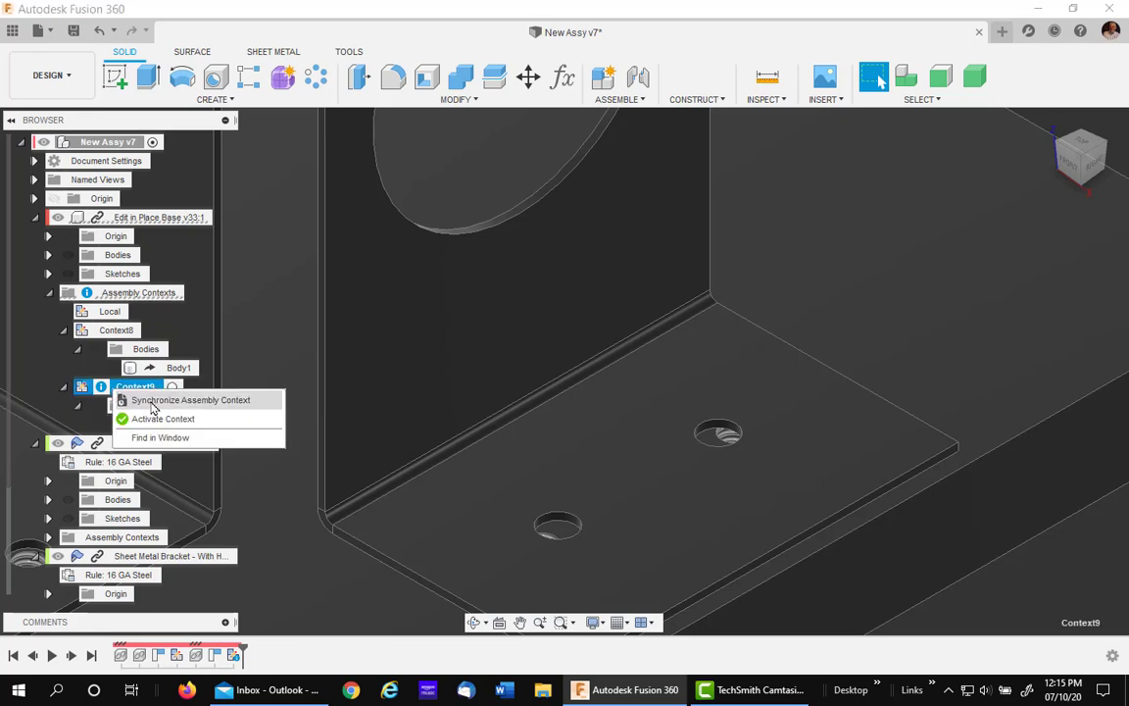
left_click(152, 402)
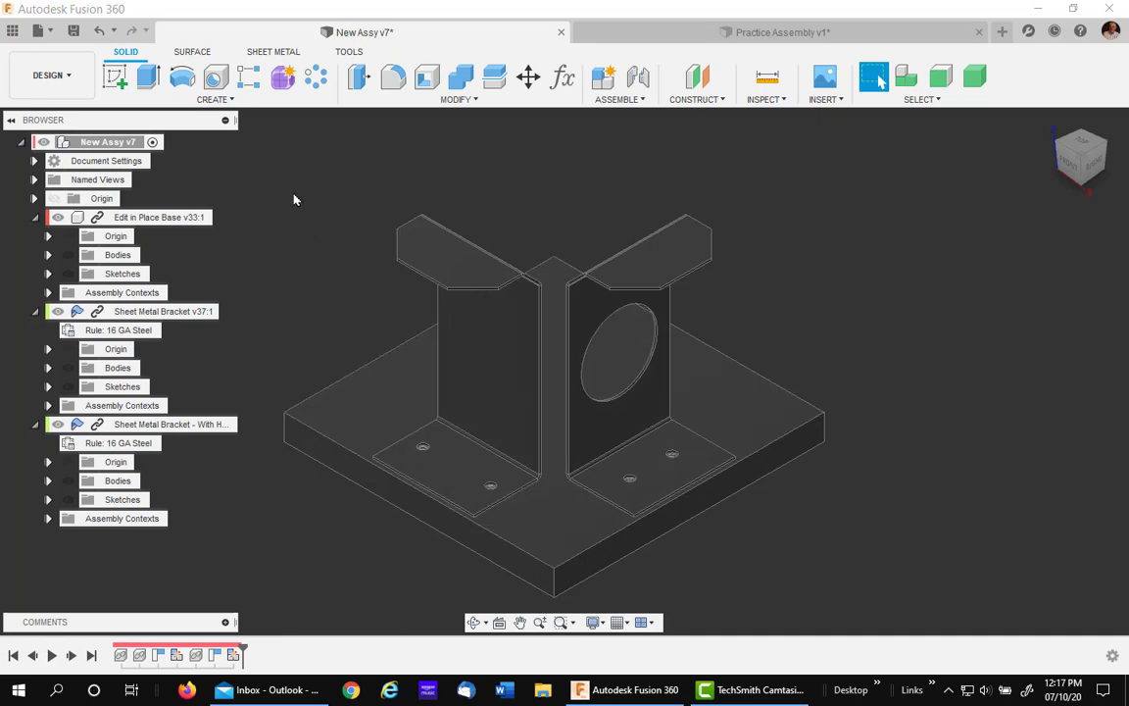
left_click(73, 30)
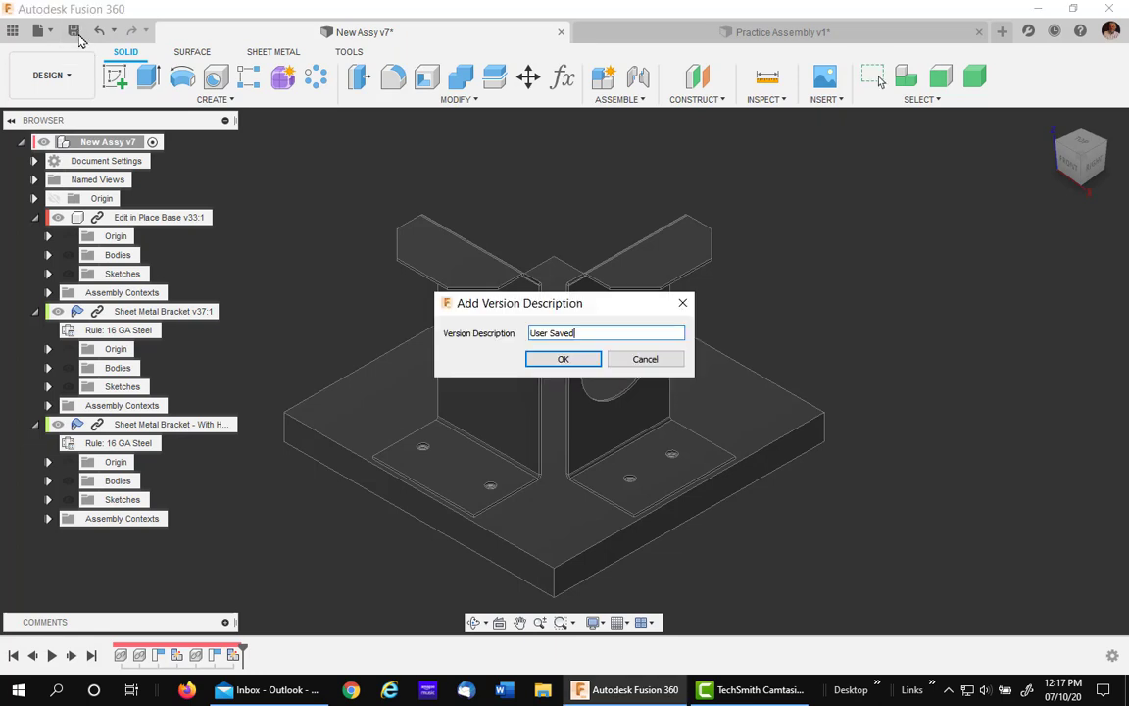
left_click(560, 359)
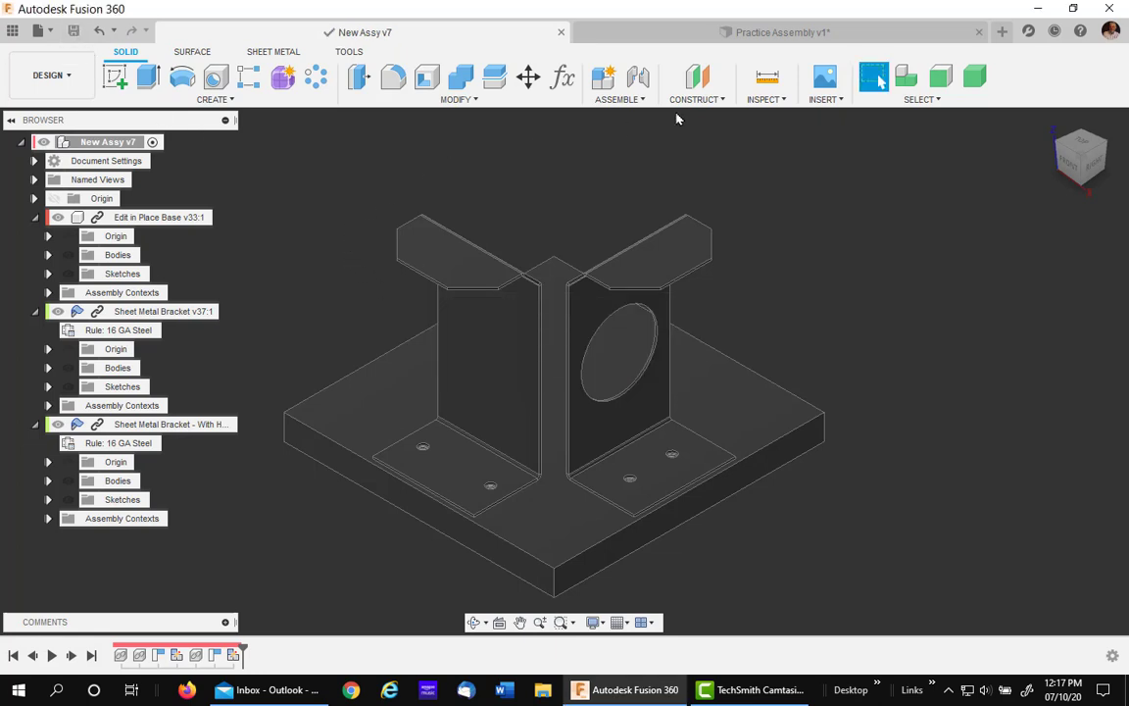
left_click(823, 33)
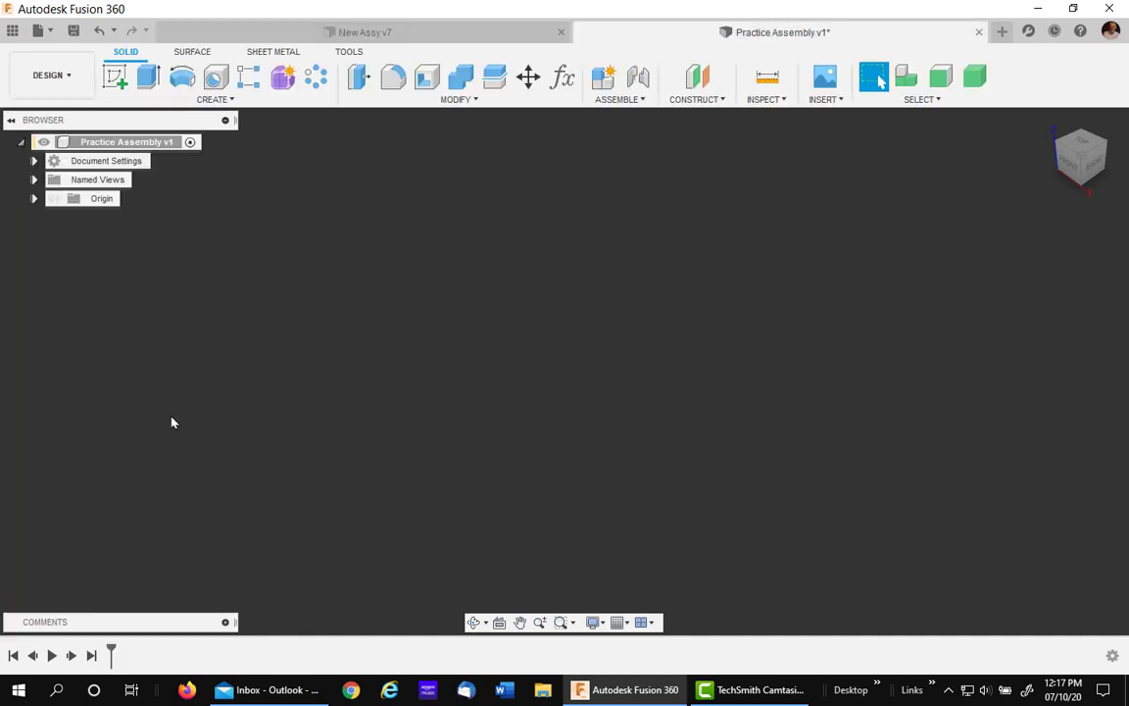
- Insert Edit in Place Base from the Data Panel's Demo Files into Practice Assembly v1
left_click(13, 30)
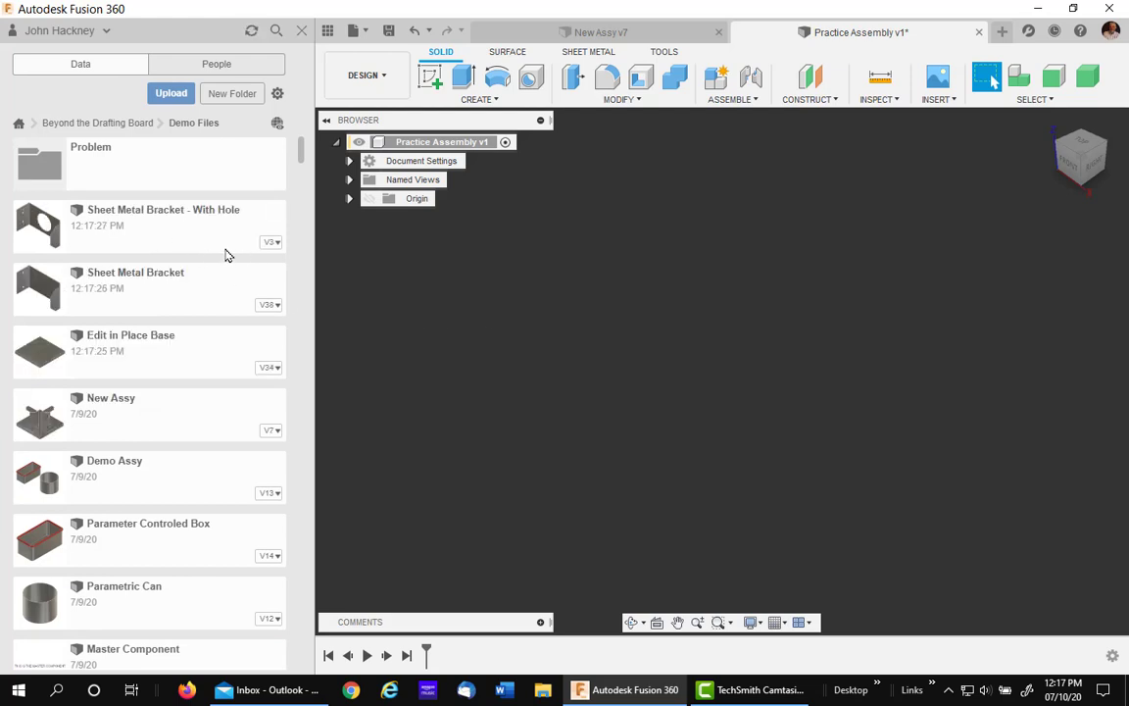
left_click_drag(168, 331, 677, 383)
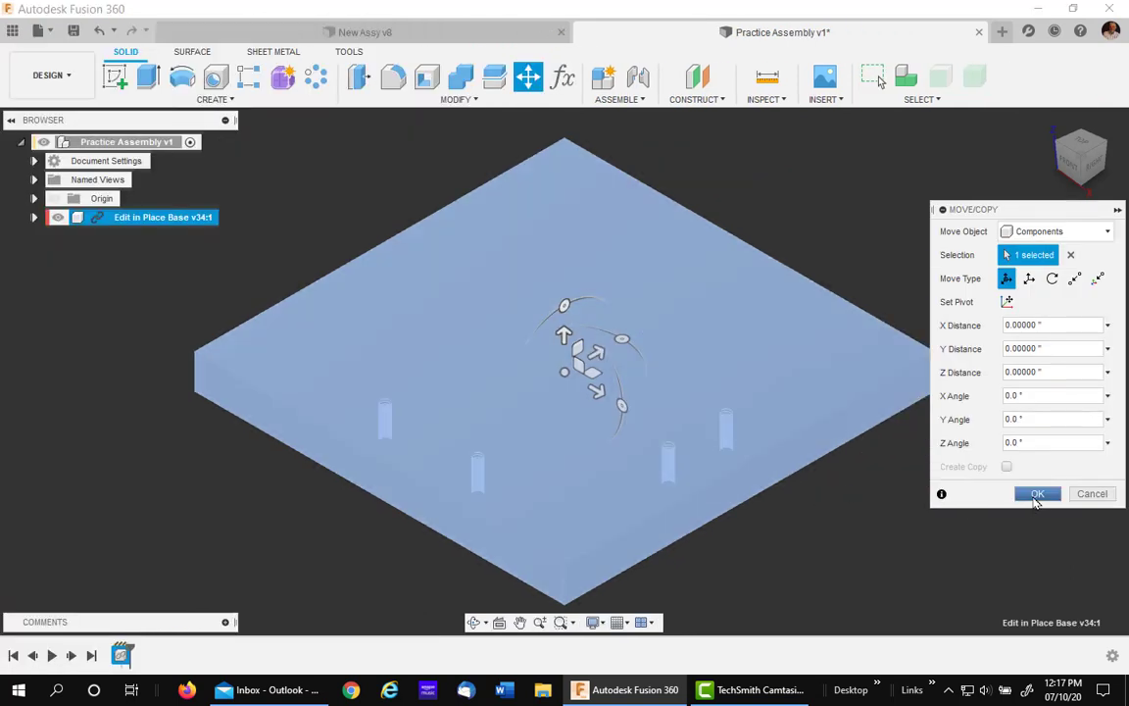
- Confirm the base placement and expand Context8 and Context9 to list their bodies
left_click(1035, 493)
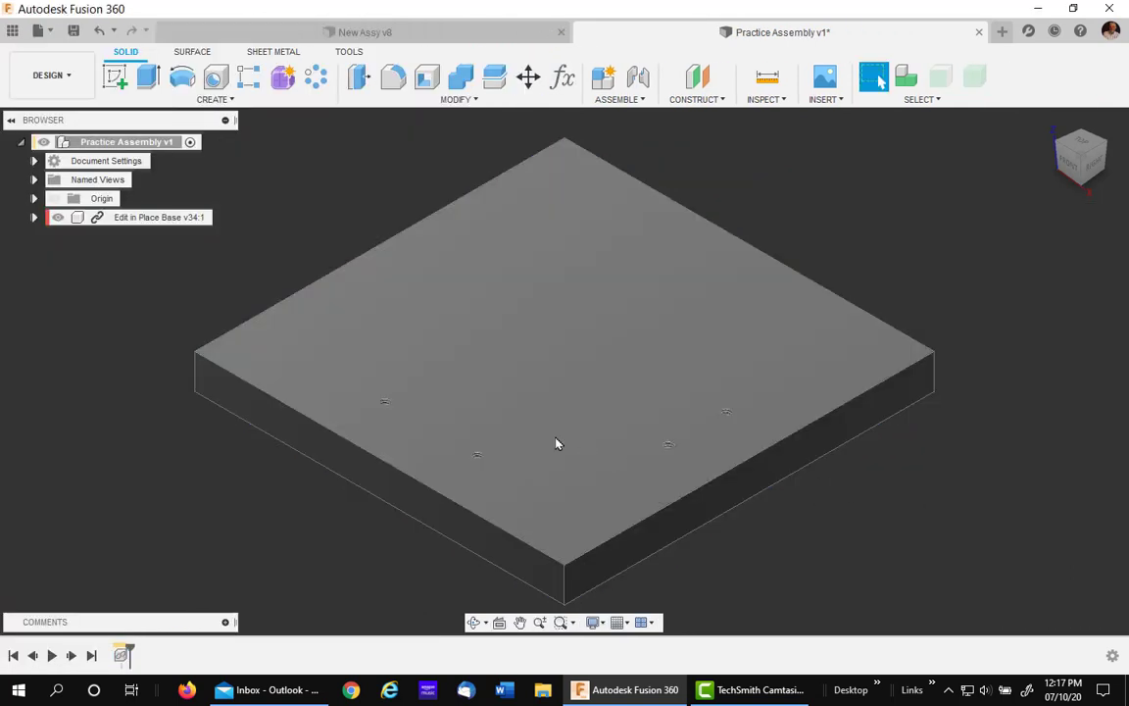
left_click(33, 218)
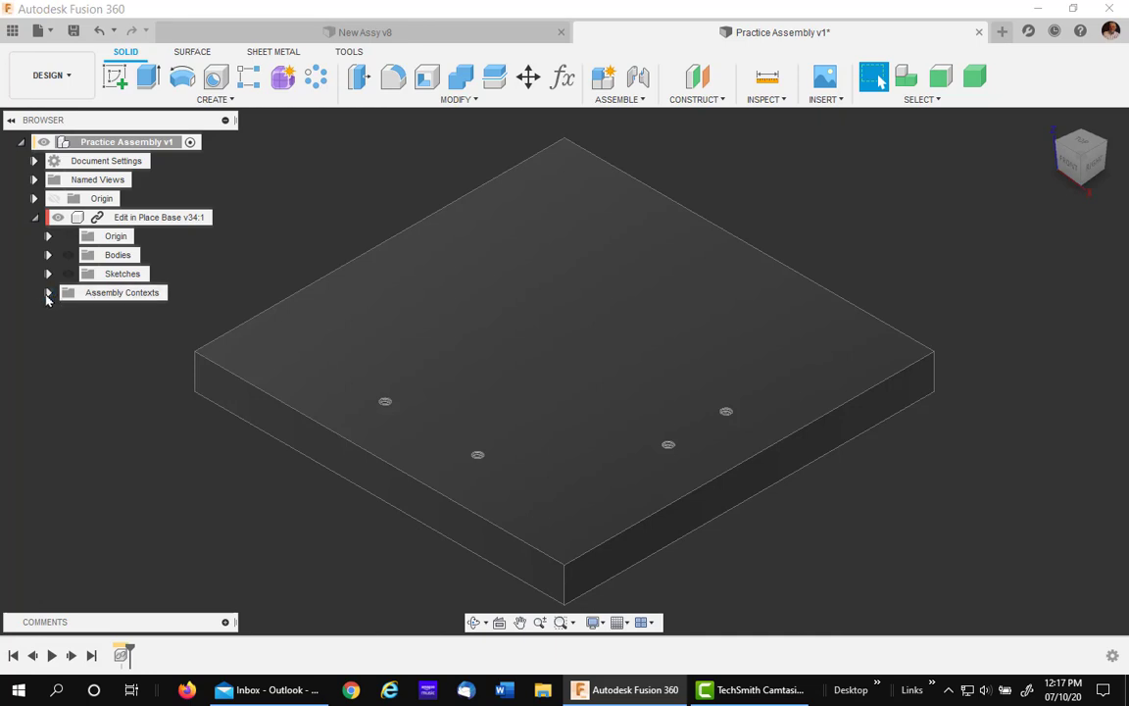
left_click(47, 294)
left_click(62, 330)
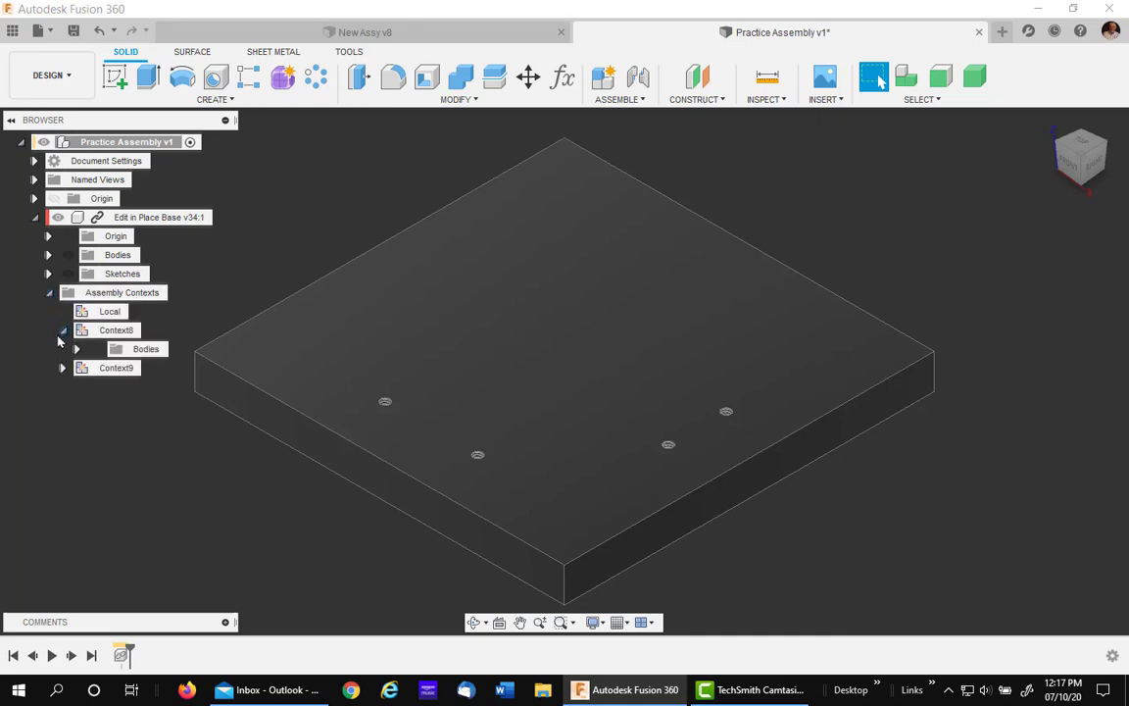
left_click(61, 369)
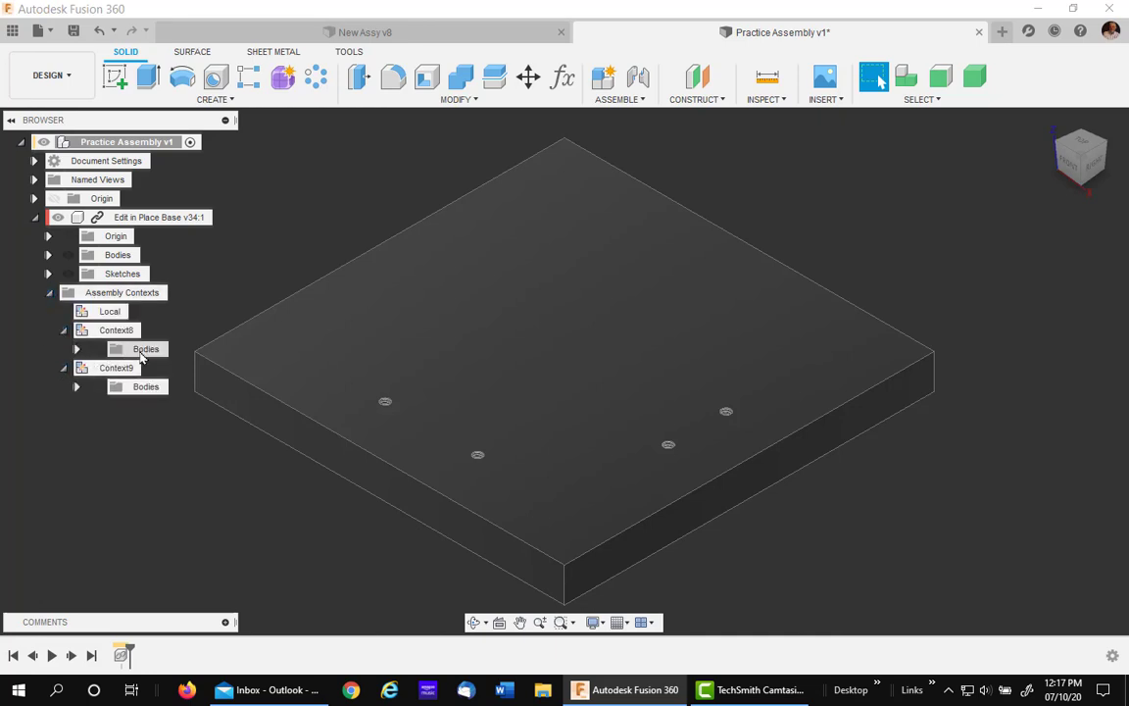
left_click(76, 348)
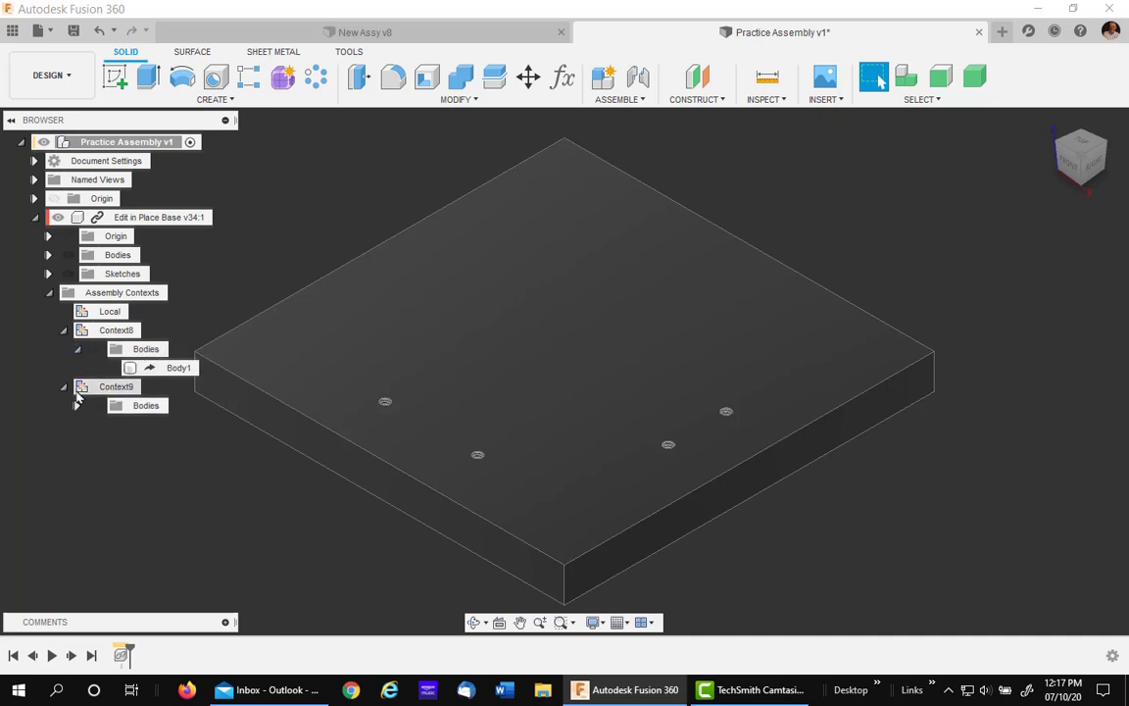
left_click(76, 406)
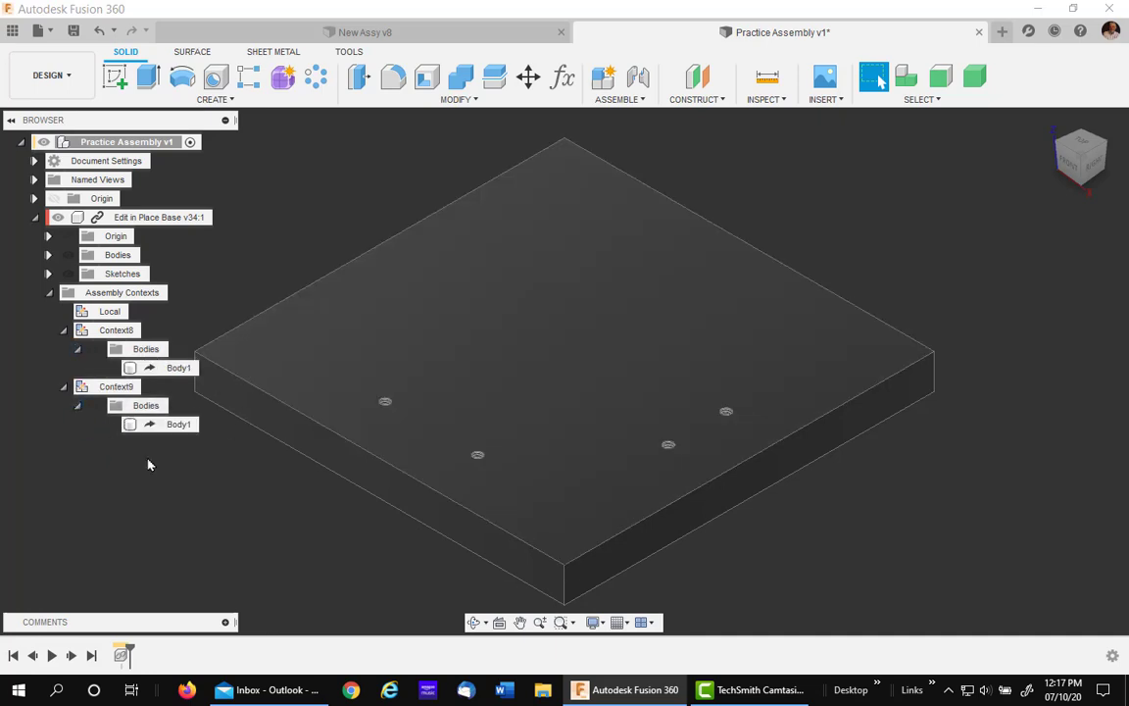
- Preview the Context8 and Context9 bracket bodies on the base
left_click(157, 427)
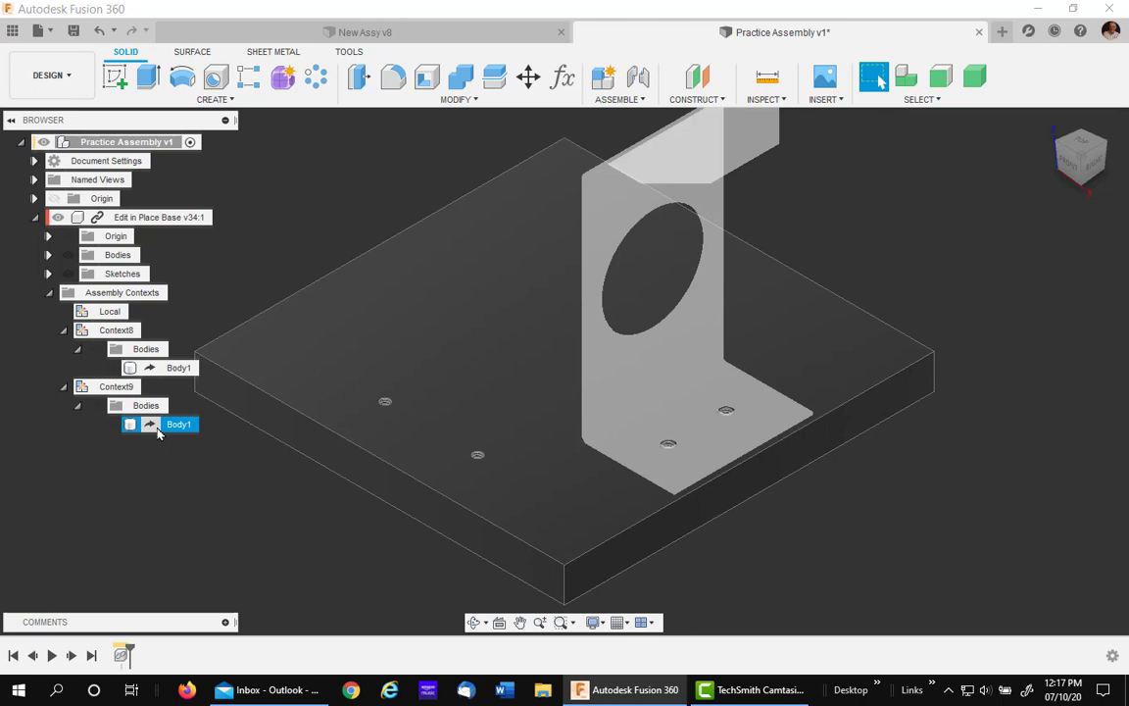
left_click(159, 370)
left_click(161, 424)
- Collapse the contexts list and open Edit in Place Base in its own tab
left_click(230, 504)
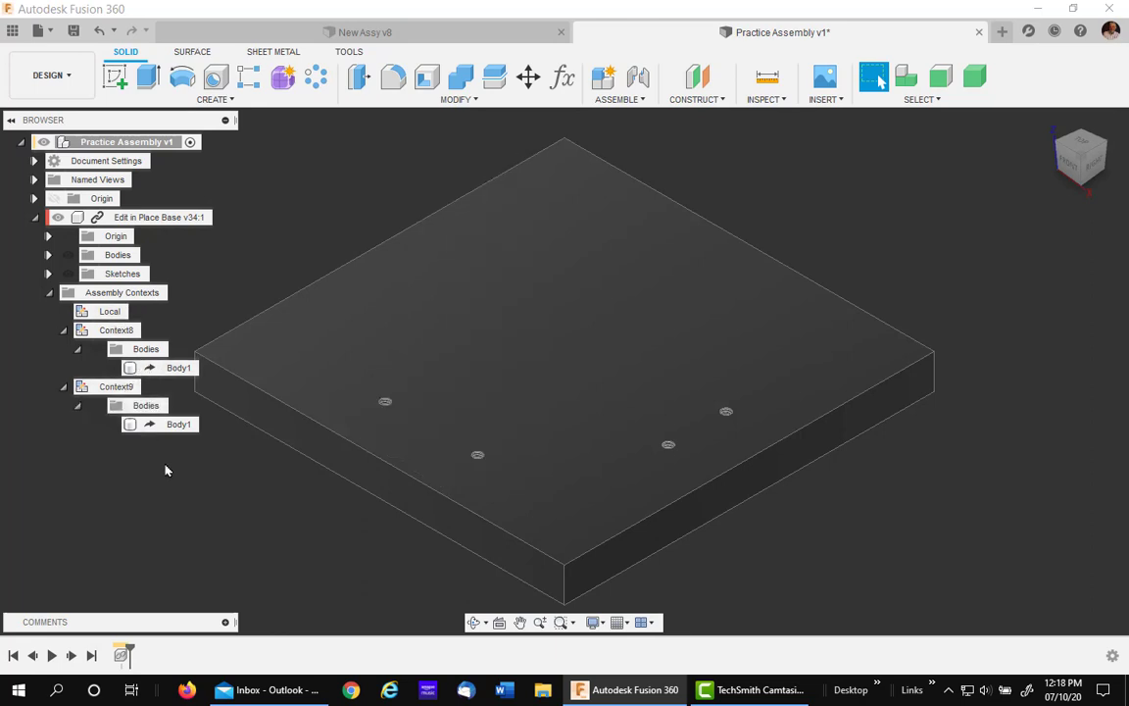
left_click(49, 292)
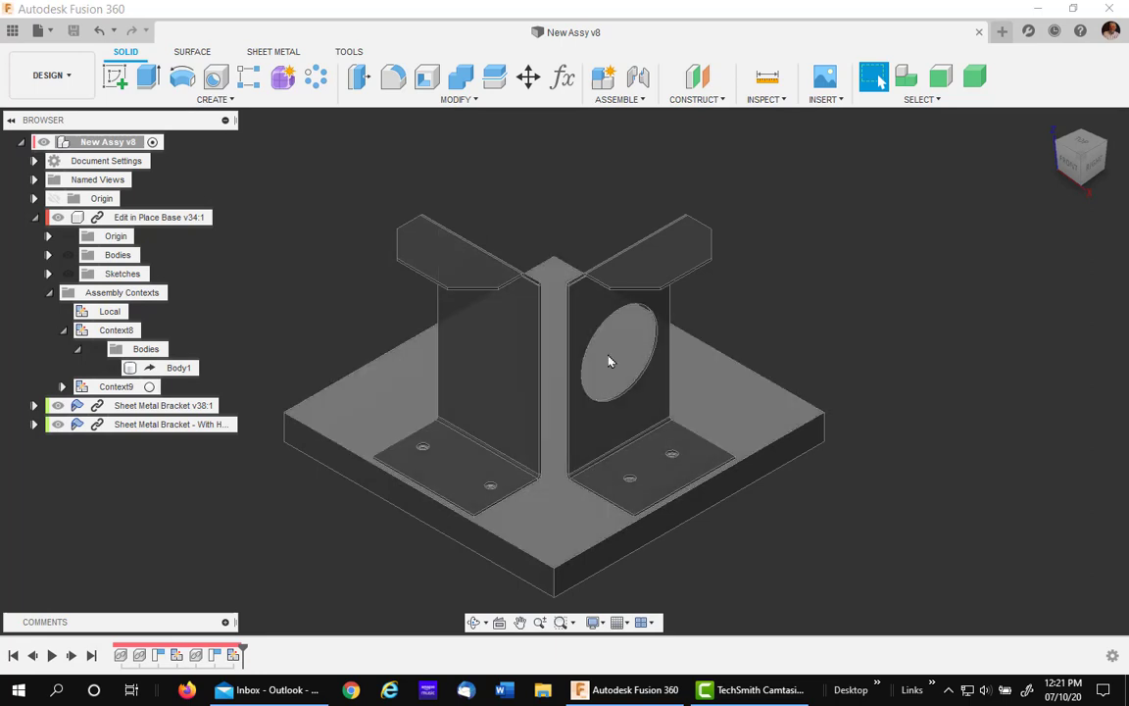
right_click(135, 220)
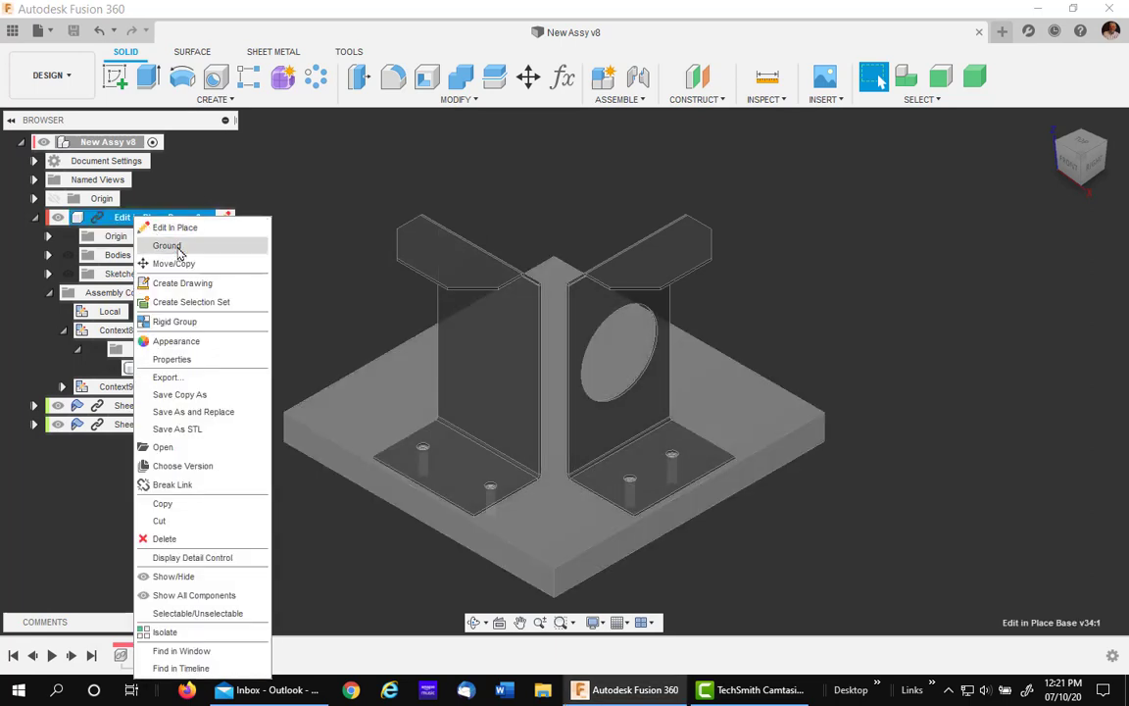
left_click(165, 447)
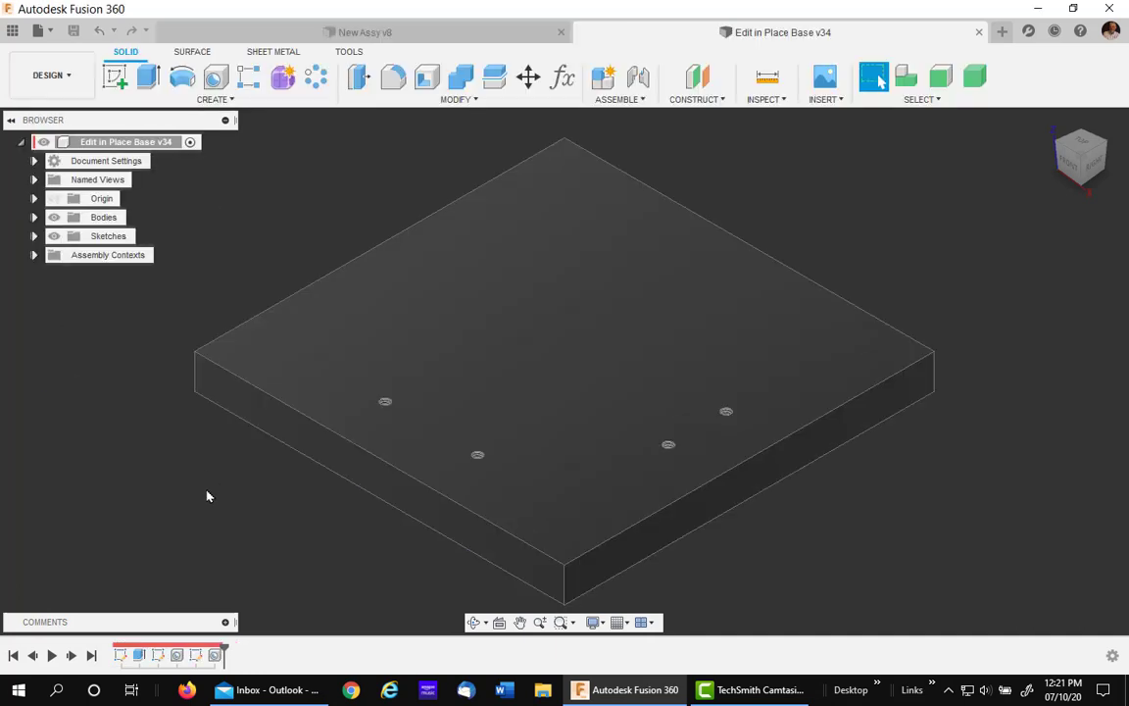
- Expand the base's Assembly Contexts with Context8 and Context9
left_click(35, 254)
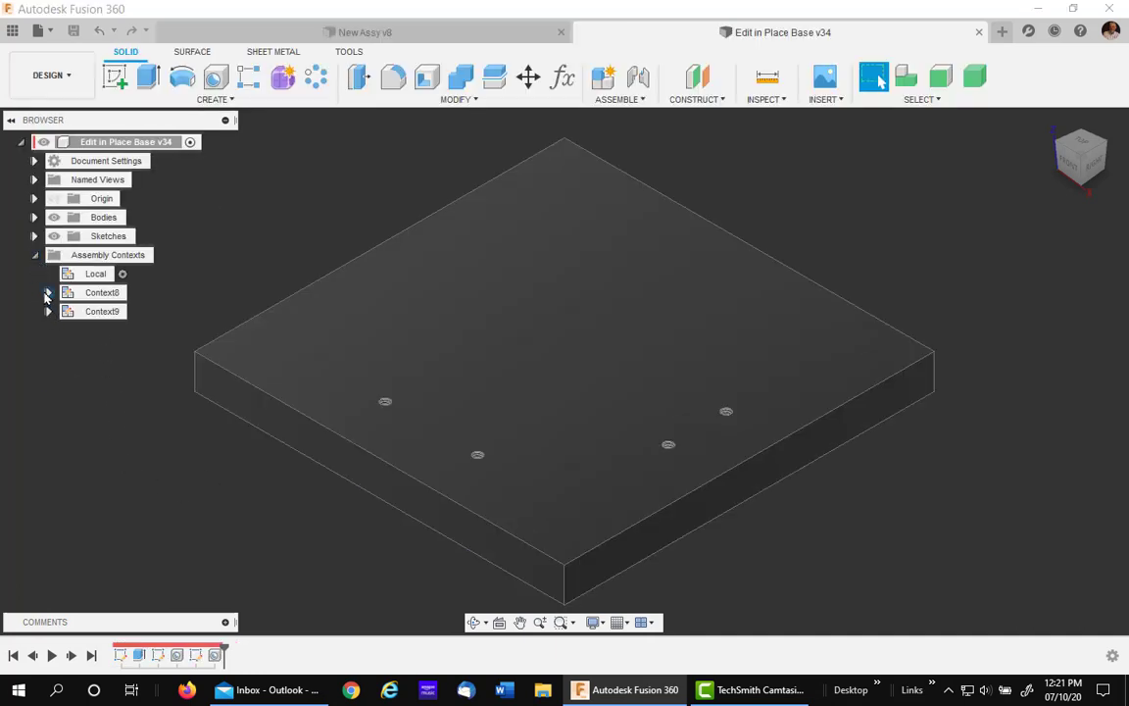
left_click(47, 293)
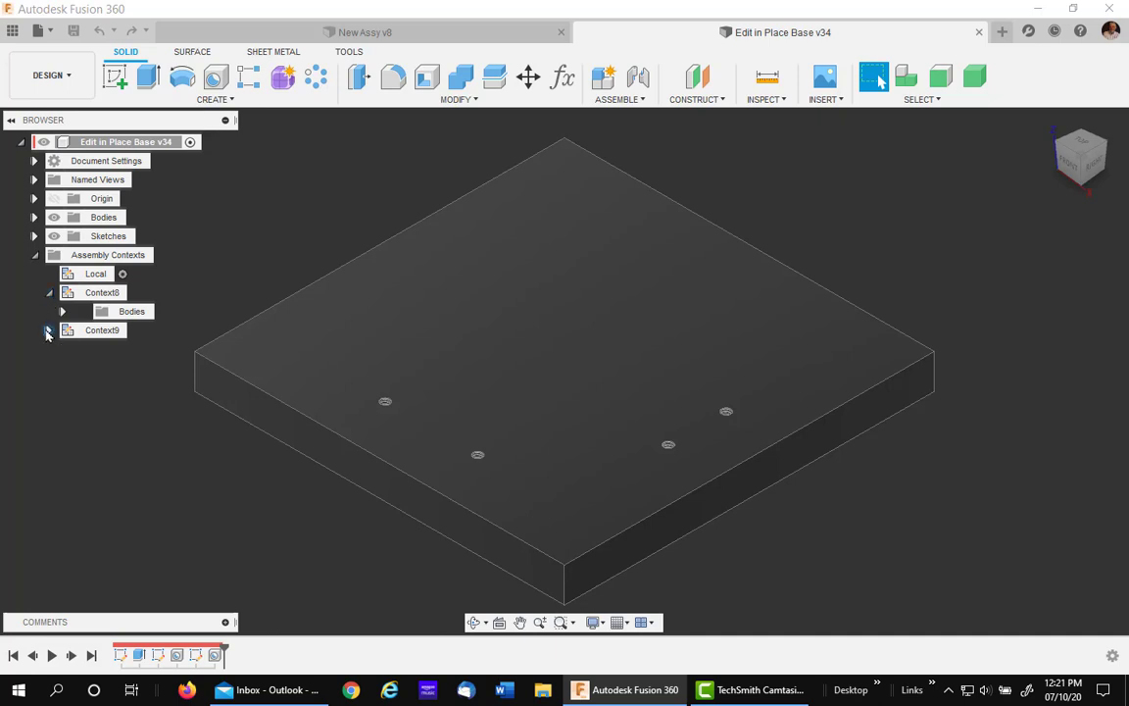
left_click(47, 331)
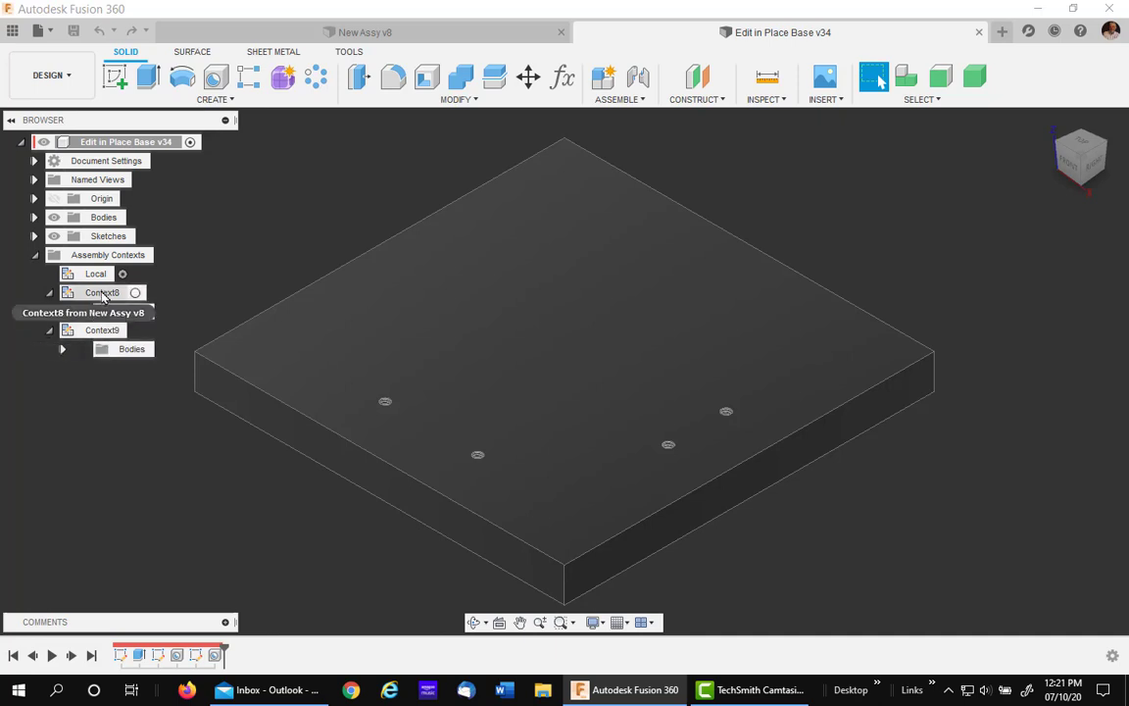
- Activate and exit Context8, then delete it from the base
left_click(103, 294)
right_click(104, 296)
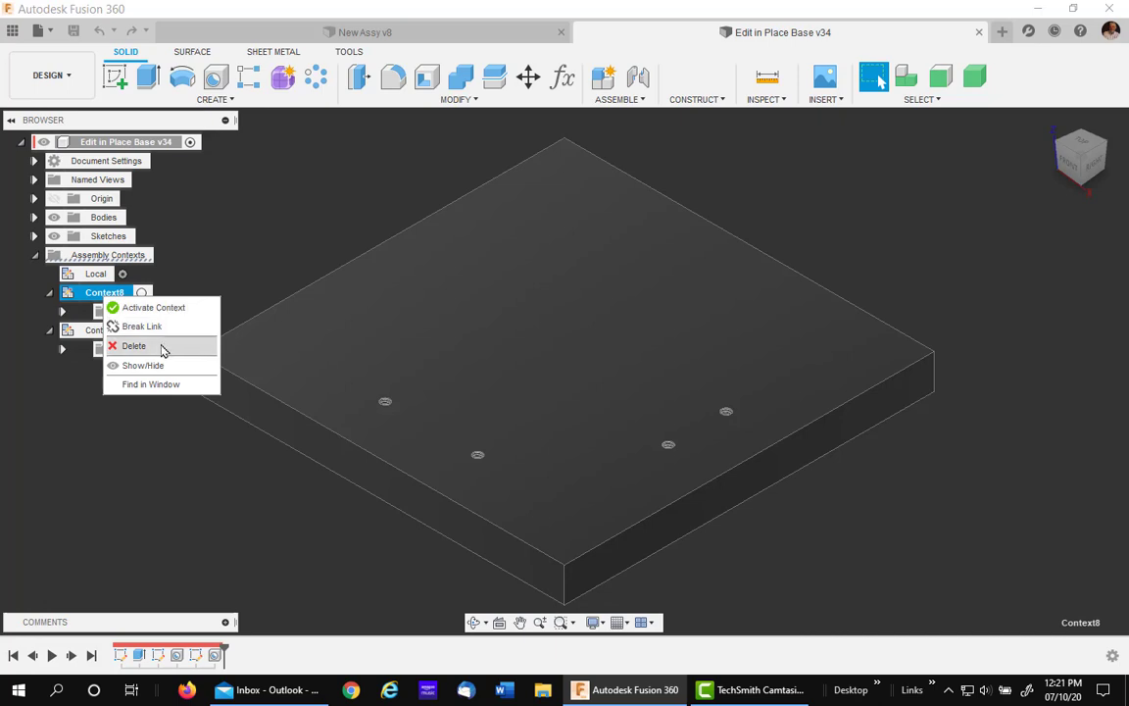
left_click(167, 310)
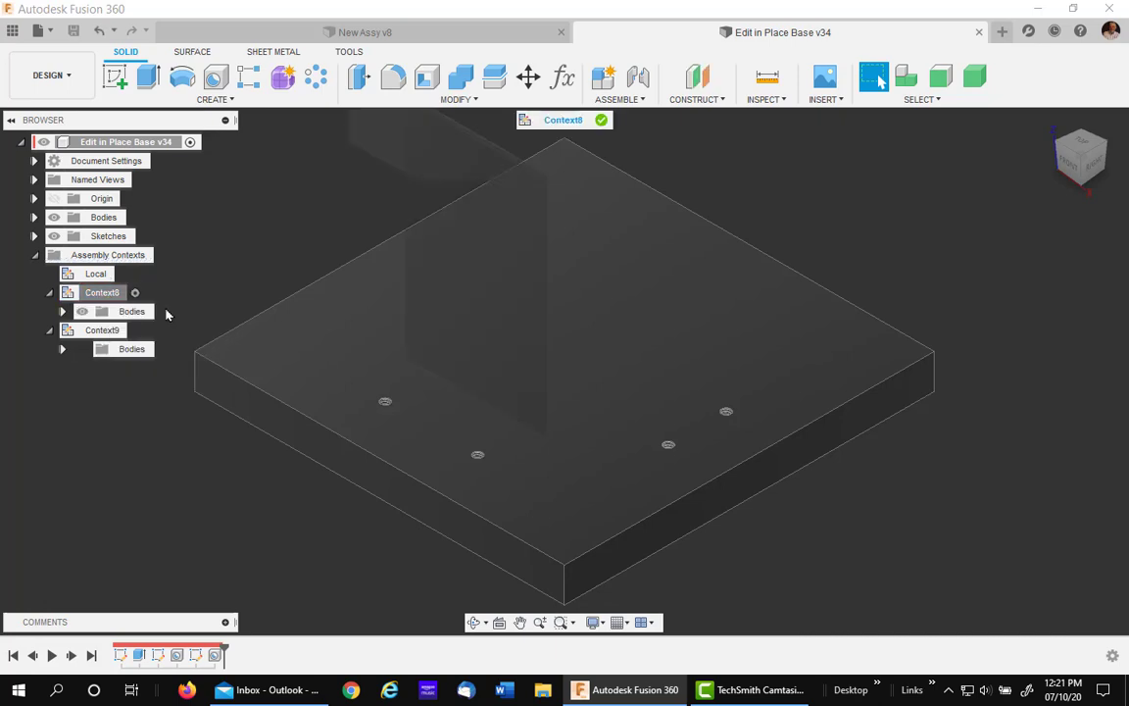
left_click(603, 120)
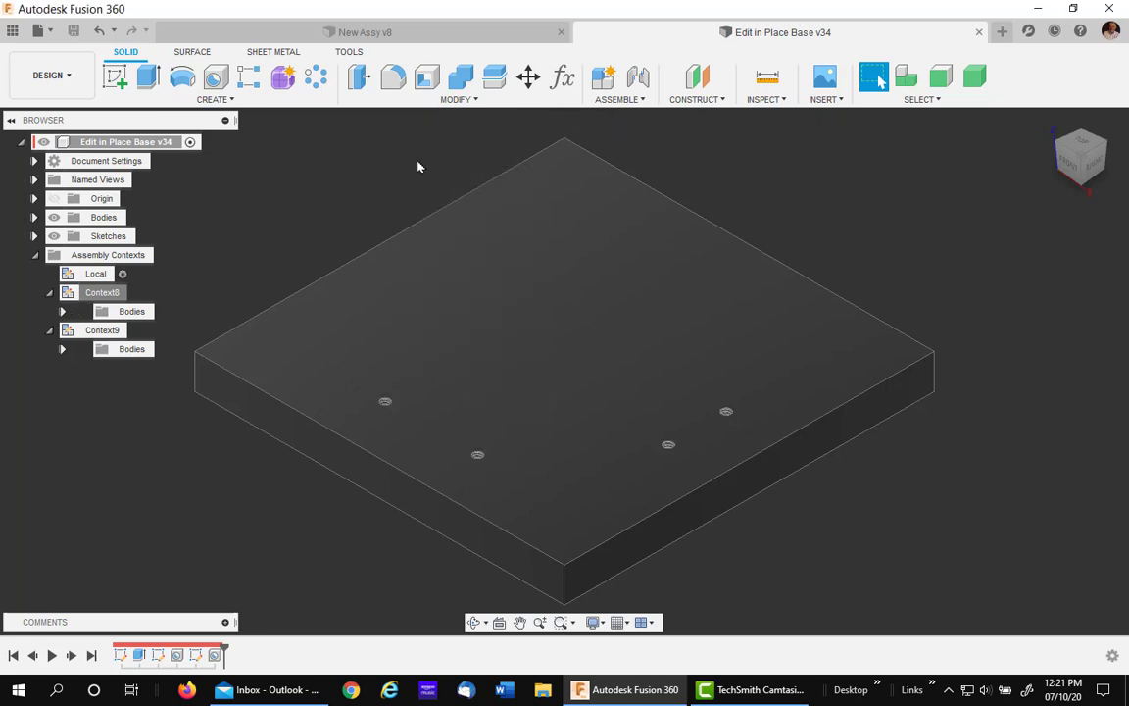
right_click(112, 296)
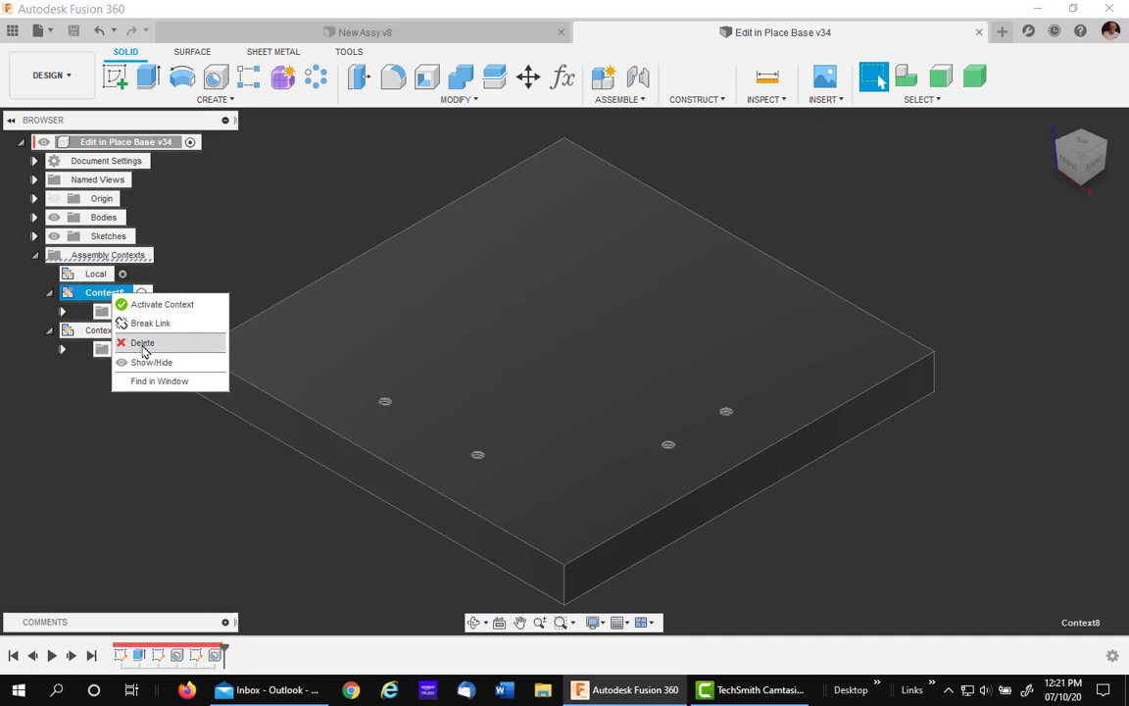
left_click(143, 345)
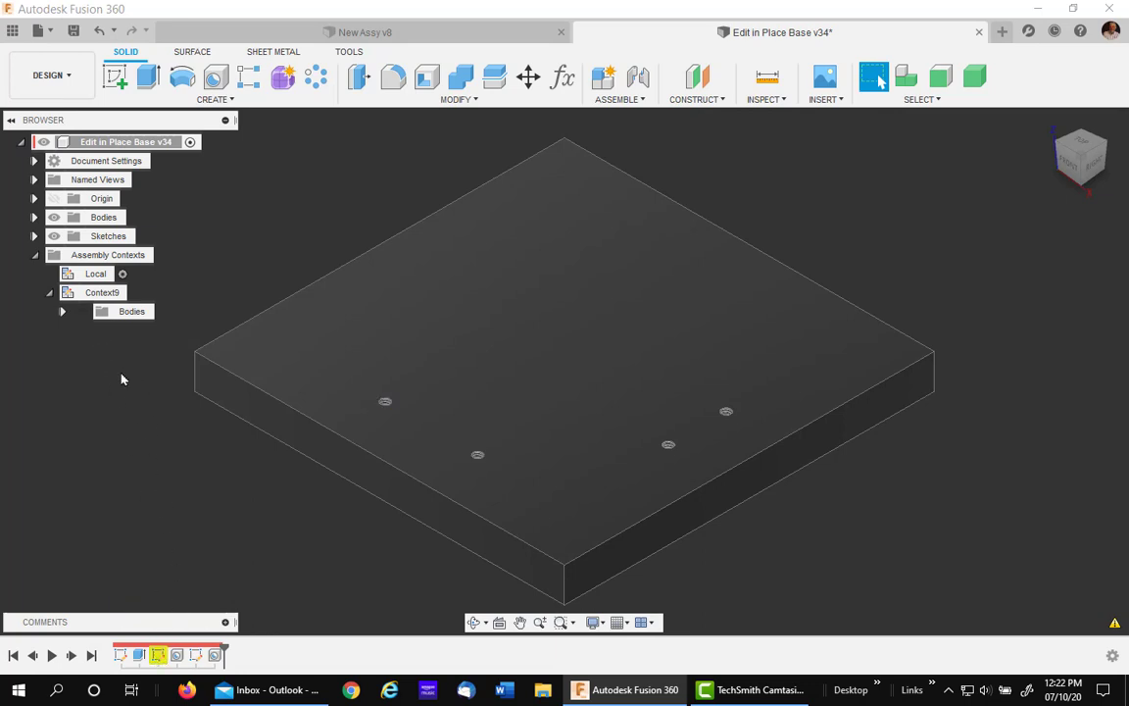
- Delete Context9, roll the timeline back, and delete Sketch10 with its hole points
right_click(90, 296)
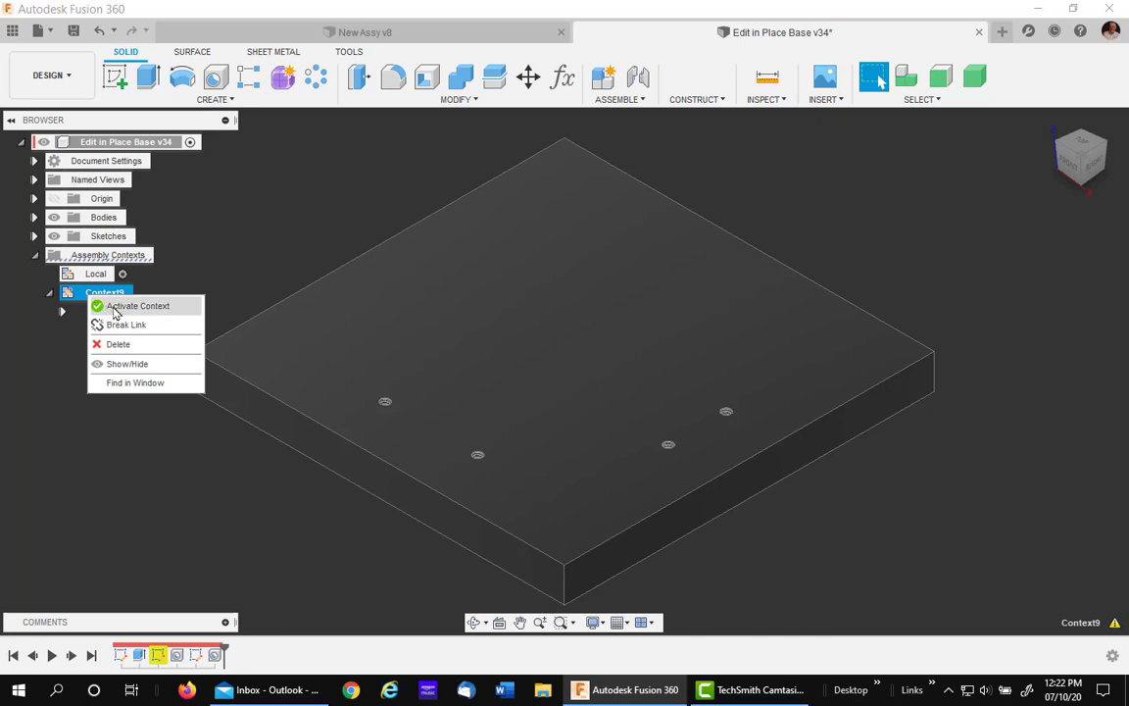
left_click(113, 344)
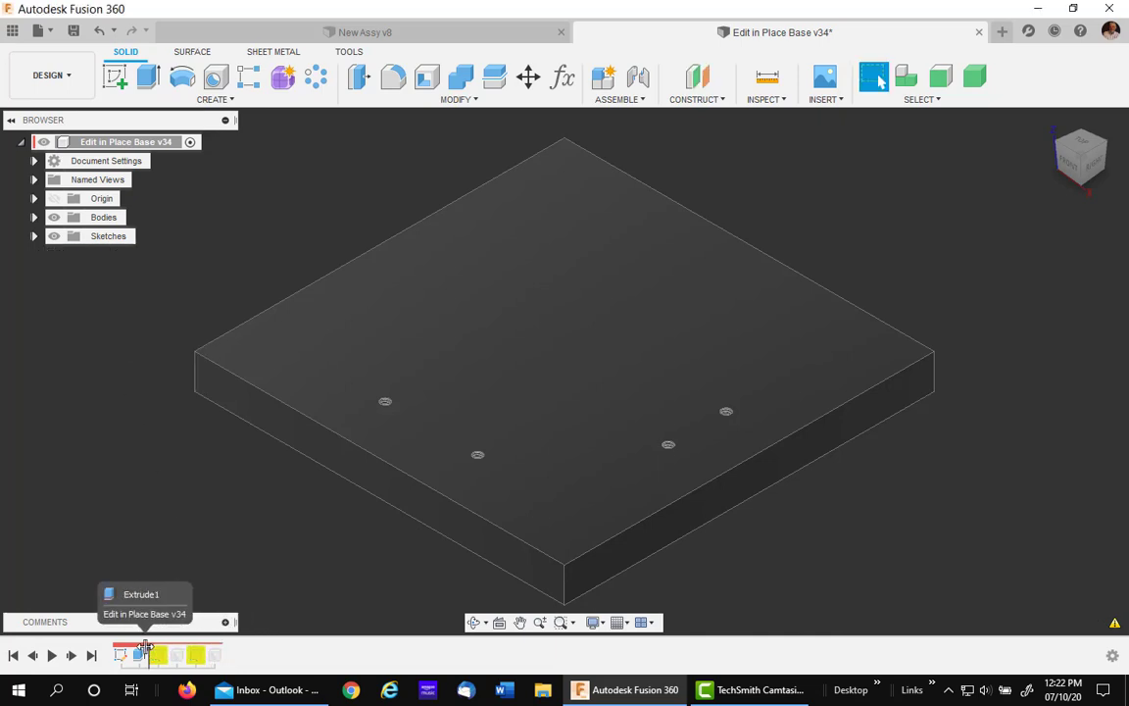
left_click_drag(186, 647, 150, 649)
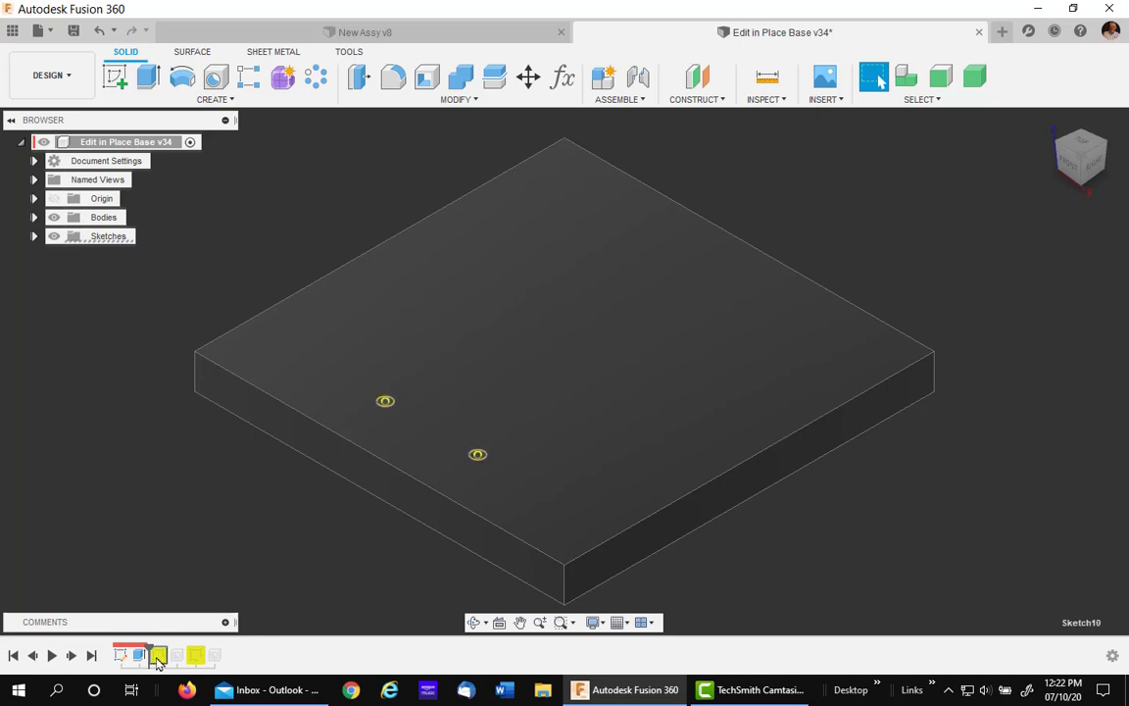
right_click(157, 656)
left_click(201, 571)
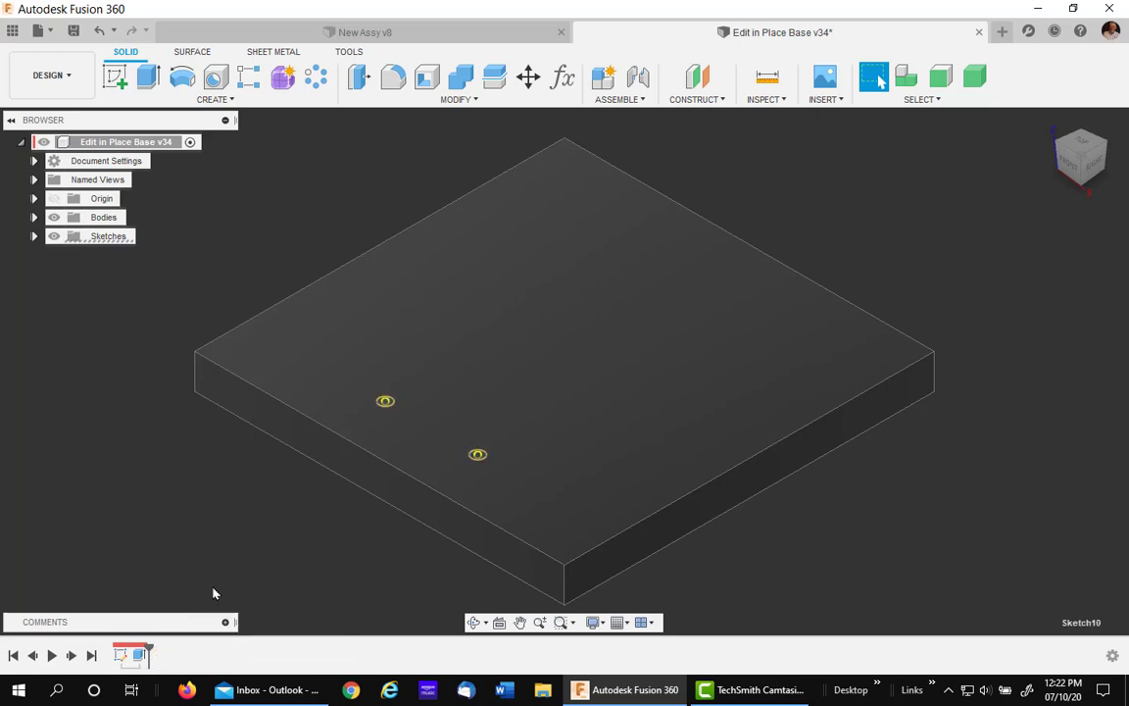